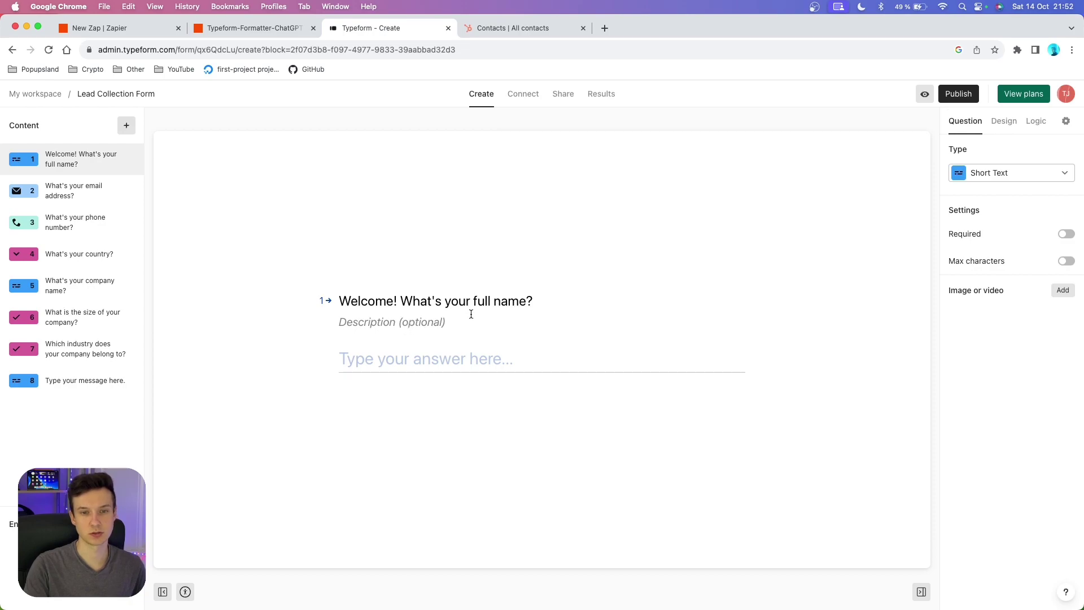
Step: Look through the questions of the Lead Collection Form in Typeform, from email address to company details
{"action": "left_click", "coordinate": [90, 188]}
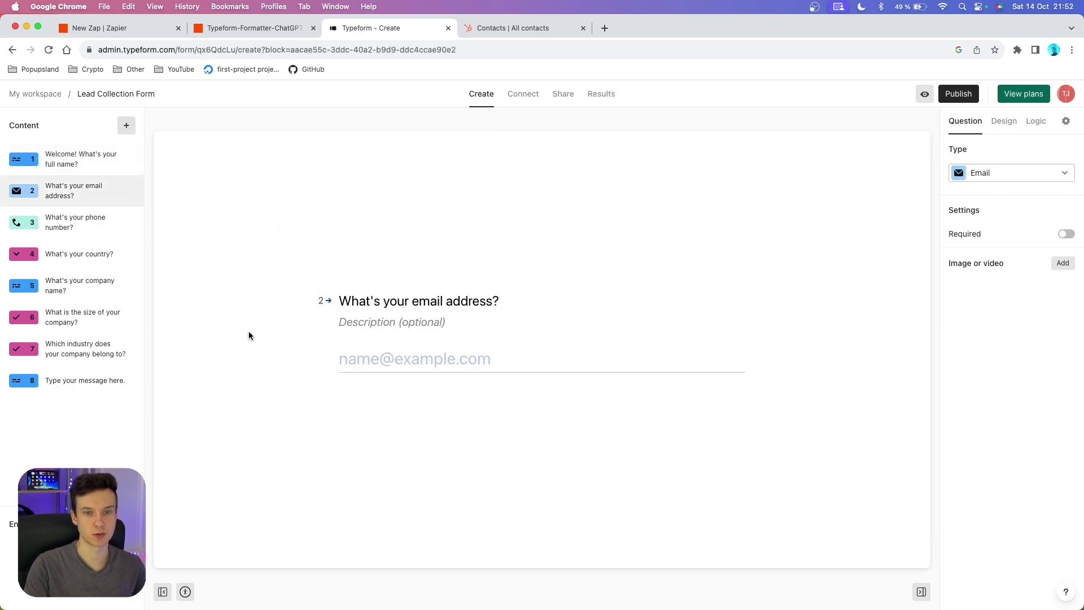
{"action": "left_click", "coordinate": [86, 235]}
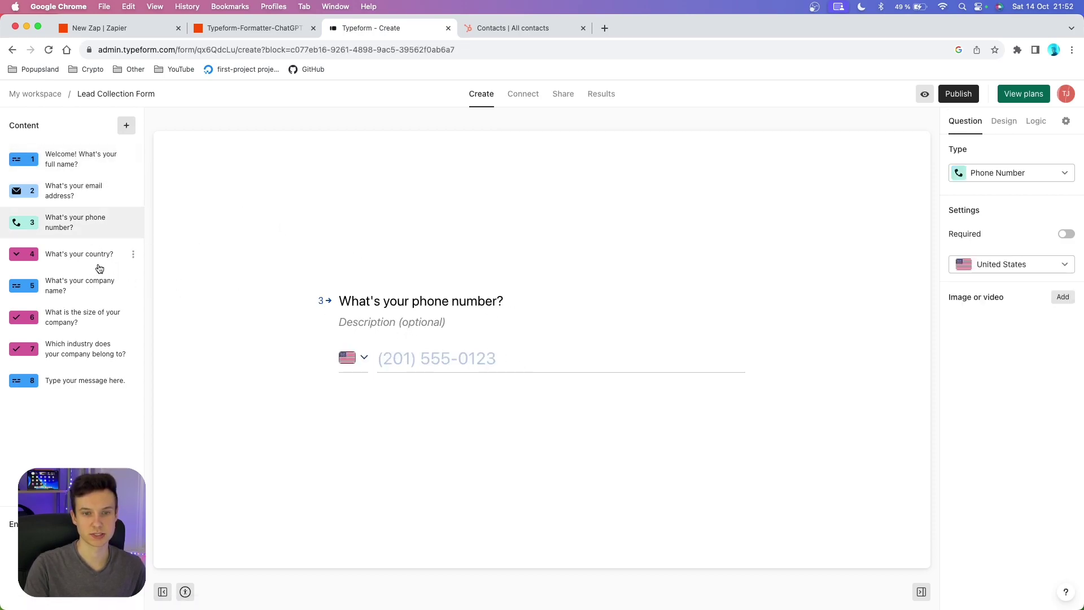
{"action": "left_click", "coordinate": [87, 244]}
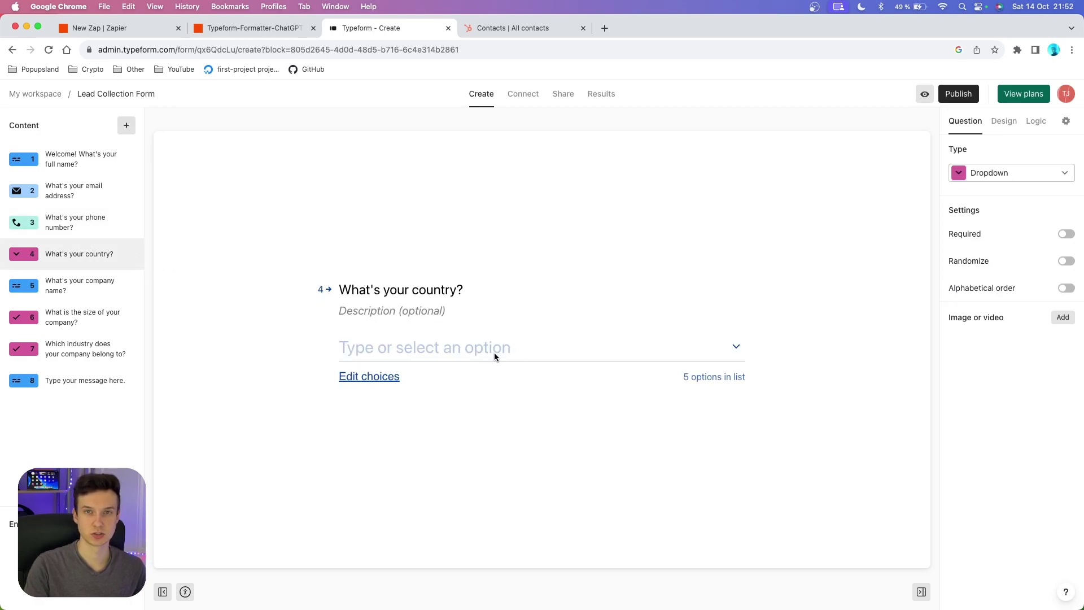
{"action": "scroll", "coordinate": [494, 352], "scroll_direction": "down", "scroll_amount": 2}
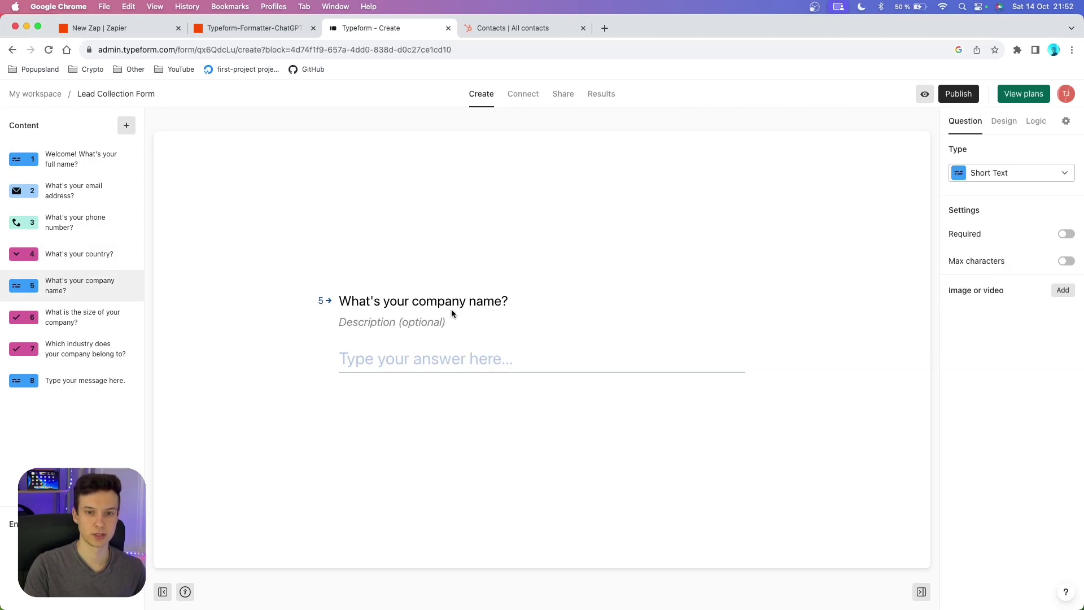
{"action": "left_click", "coordinate": [70, 308]}
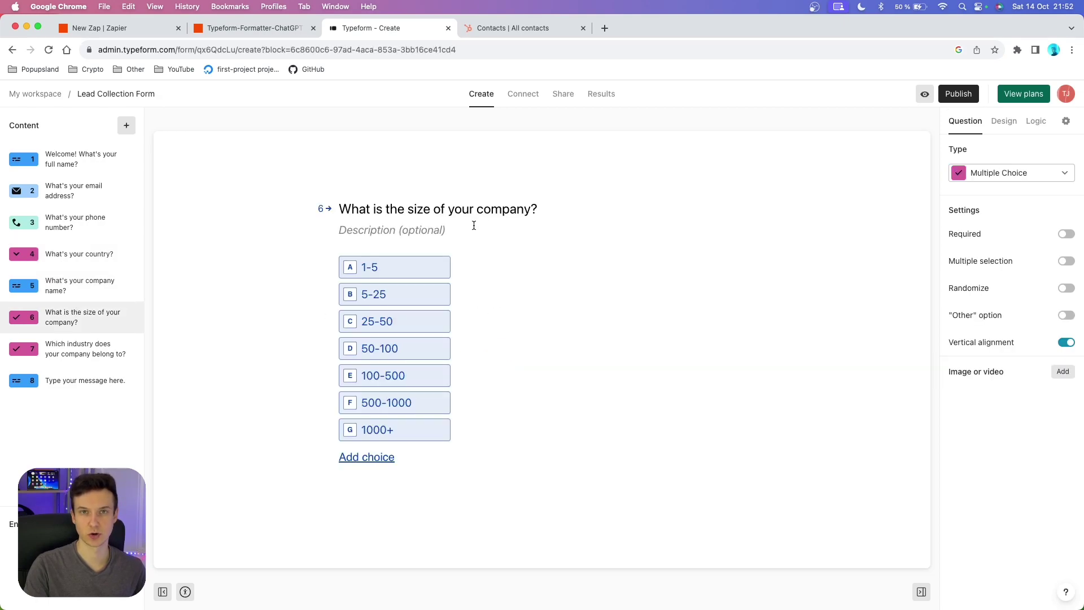
{"action": "scroll", "coordinate": [516, 290], "scroll_direction": "down", "scroll_amount": 2}
{"action": "scroll", "coordinate": [471, 353], "scroll_direction": "down", "scroll_amount": 2}
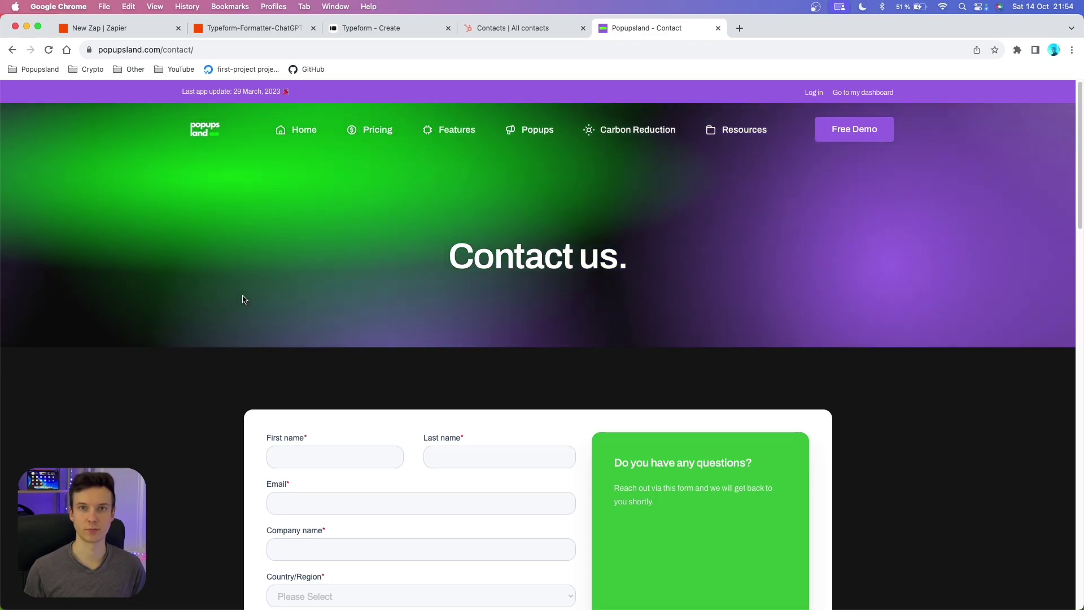
Step: Examine the fields of the contact form on the Popupsland contact page
{"action": "scroll", "coordinate": [353, 310], "scroll_direction": "down", "scroll_amount": 5}
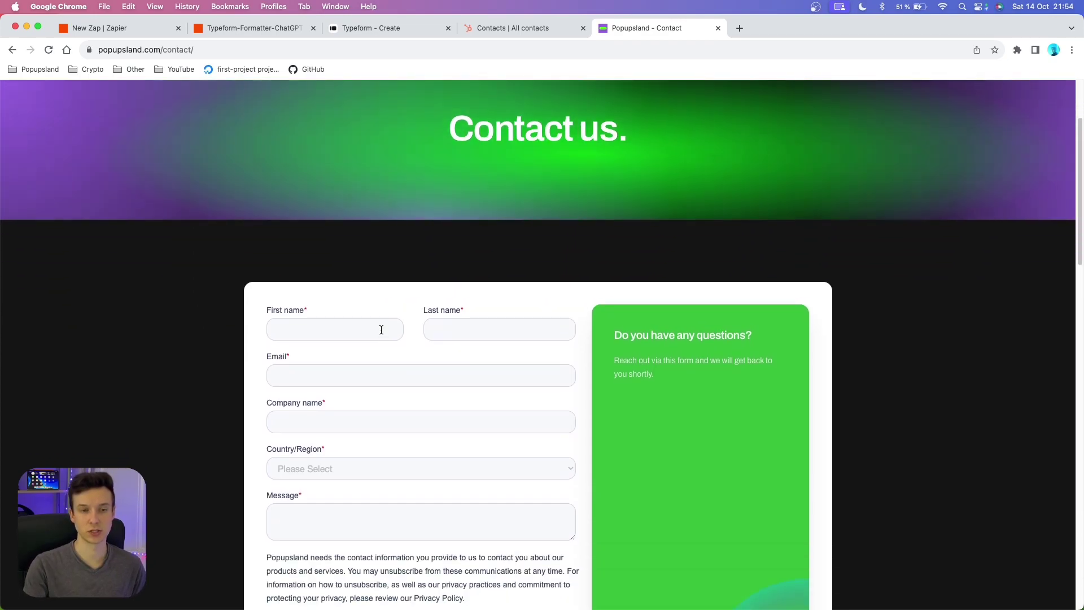
{"action": "scroll", "coordinate": [360, 259], "scroll_direction": "down", "scroll_amount": 1}
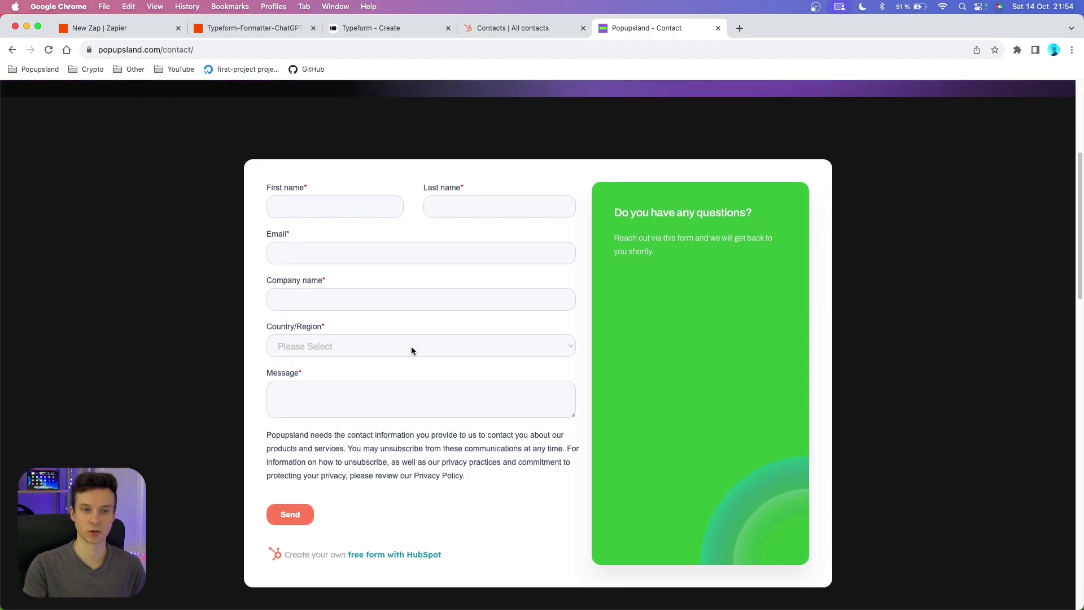
{"action": "left_click", "coordinate": [288, 394]}
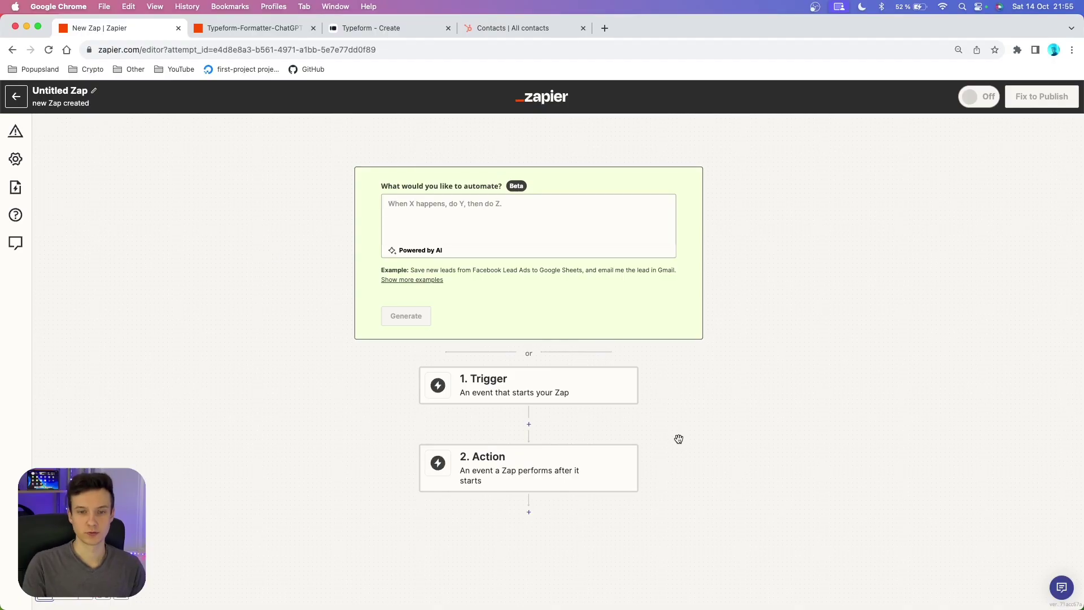
Step: In the new Zap in Zapier, set the trigger to Typeform with the New Entry event
{"action": "scroll", "coordinate": [678, 438], "scroll_direction": "down", "scroll_amount": 4}
{"action": "left_click", "coordinate": [524, 265]}
{"action": "type", "text": "typeform"}
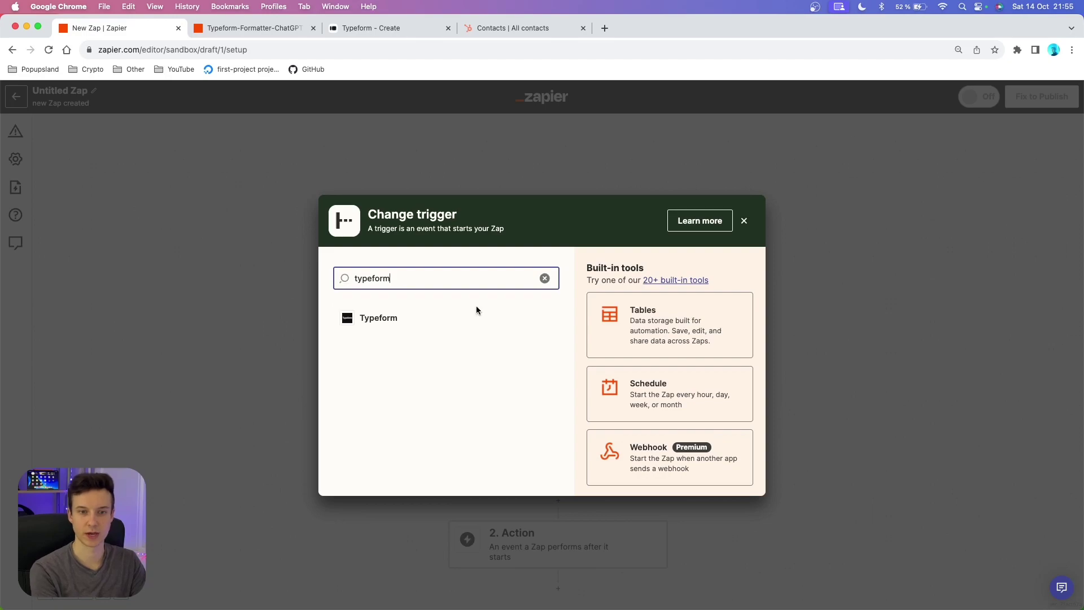
{"action": "left_click", "coordinate": [460, 319]}
{"action": "left_click", "coordinate": [675, 255]}
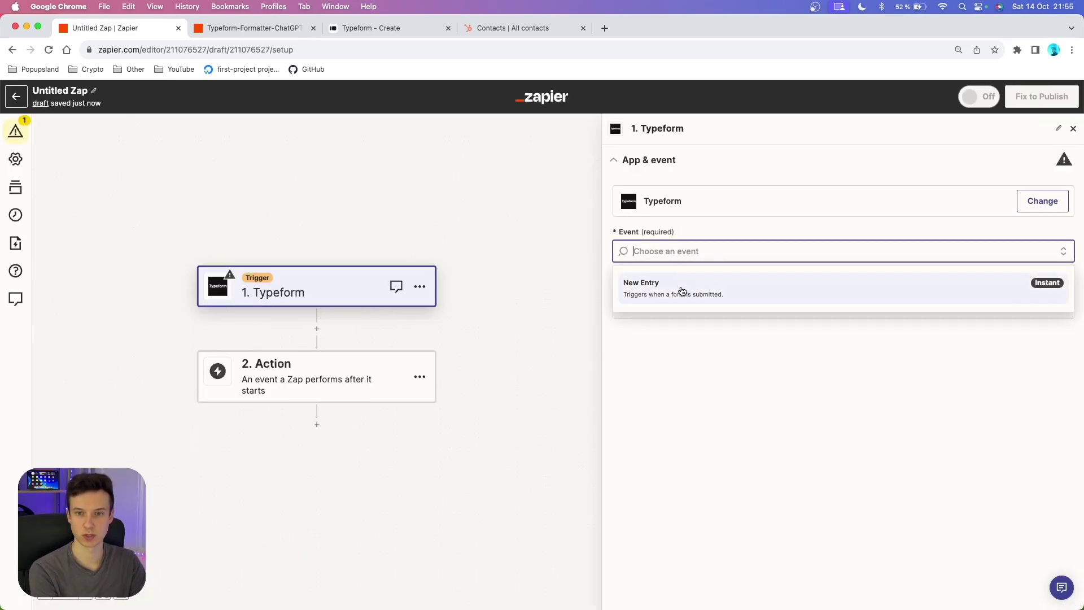
{"action": "left_click", "coordinate": [682, 291]}
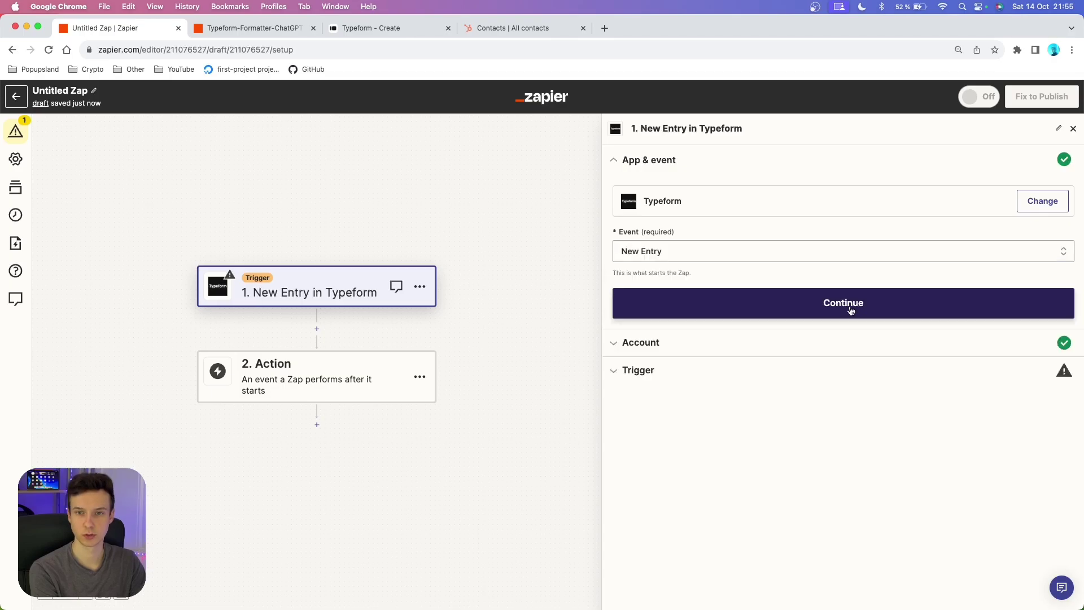
{"action": "left_click", "coordinate": [850, 307]}
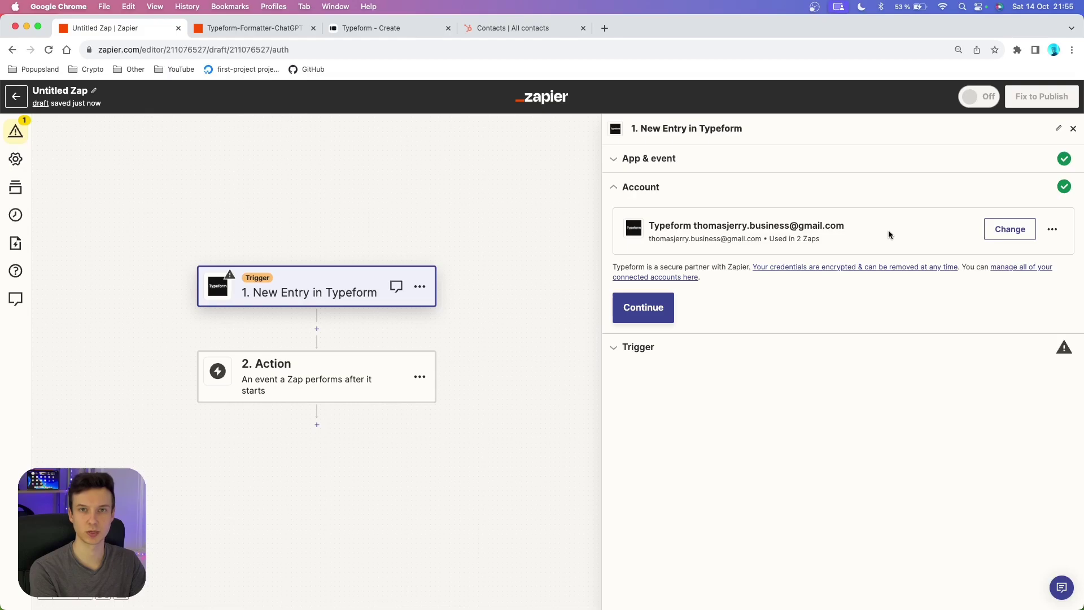
Step: Keep the connected Typeform account, choose Lead Collection Form as the trigger's form, and test the trigger
{"action": "left_click", "coordinate": [644, 307]}
{"action": "left_click", "coordinate": [682, 268]}
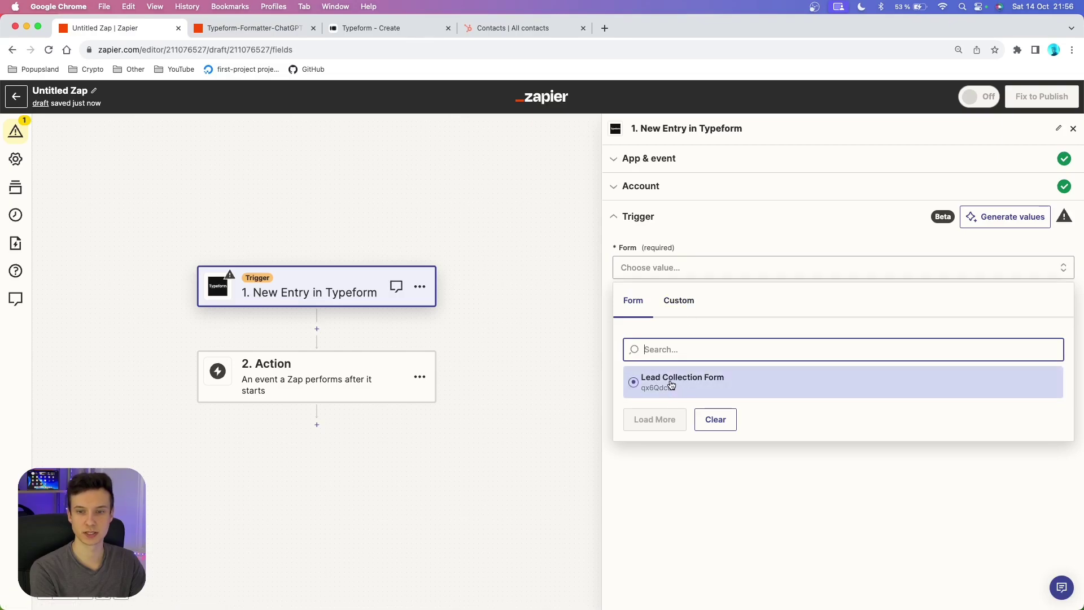
{"action": "left_click", "coordinate": [704, 386]}
{"action": "left_click", "coordinate": [733, 314]}
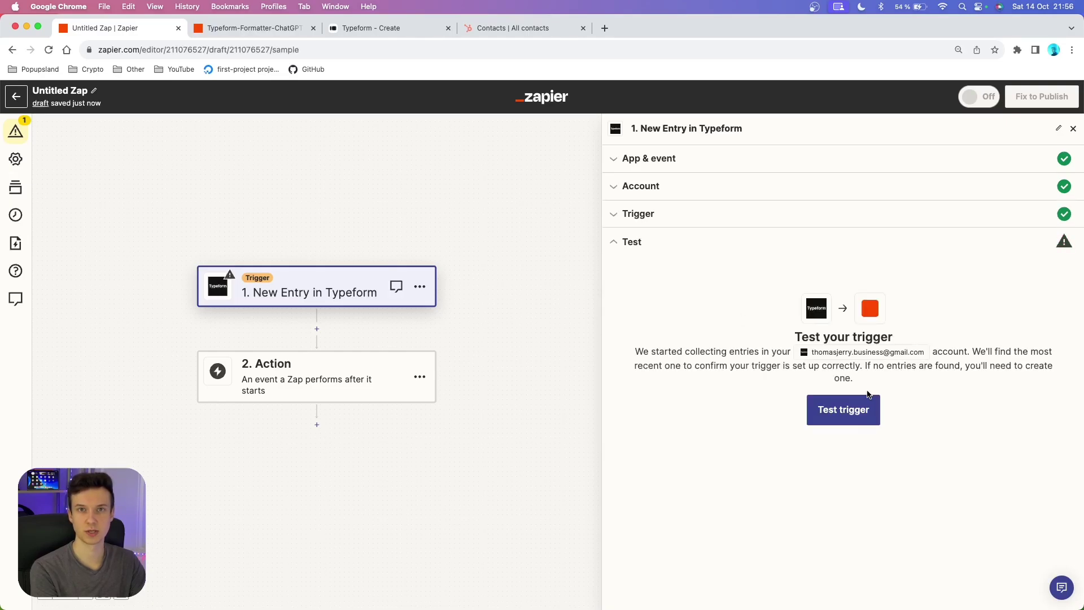
{"action": "left_click", "coordinate": [841, 412]}
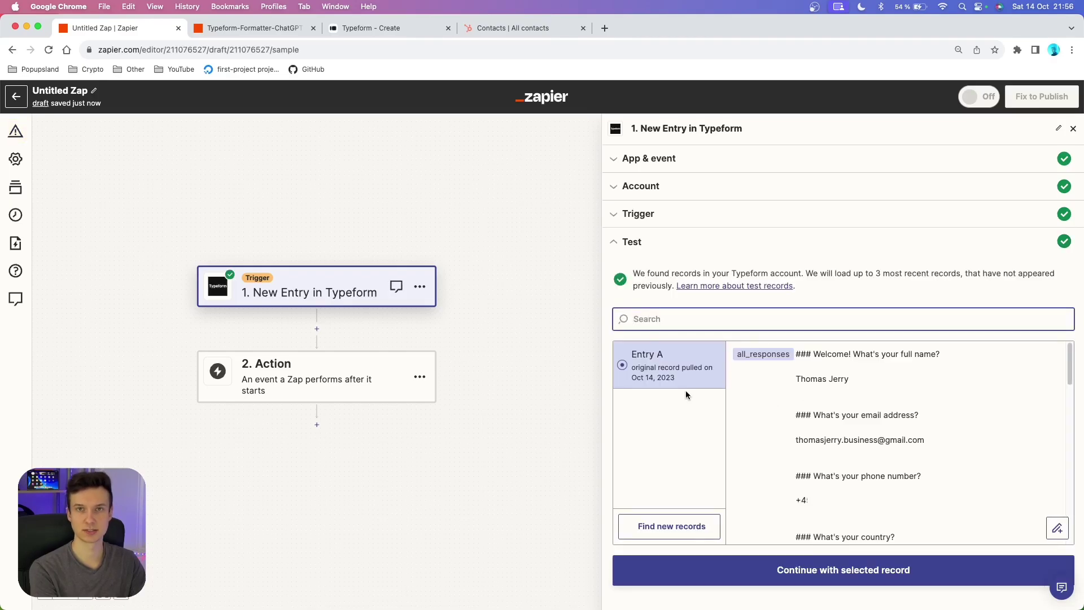
Step: Review the responses in Entry A through to the message text, and continue with that record
{"action": "left_click", "coordinate": [685, 391]}
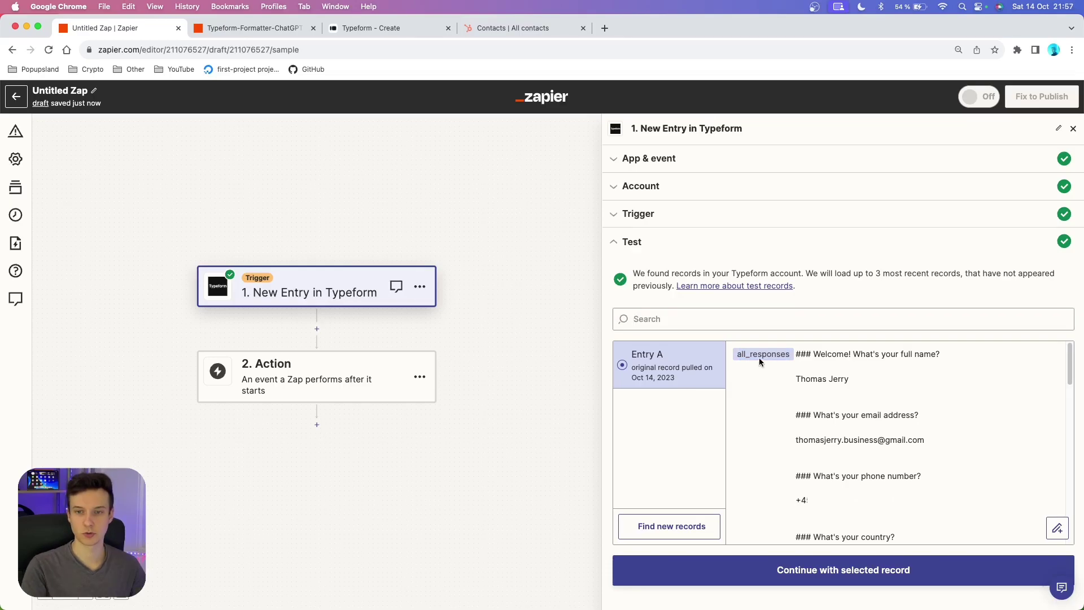
{"action": "double_click", "coordinate": [760, 357]}
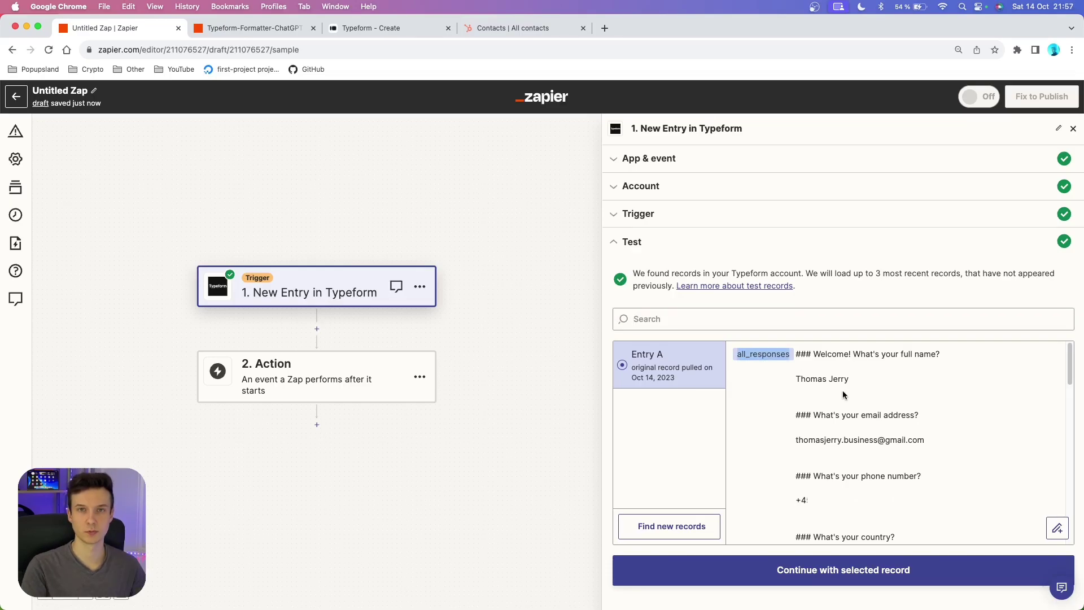
{"action": "scroll", "coordinate": [947, 449], "scroll_direction": "down", "scroll_amount": 15}
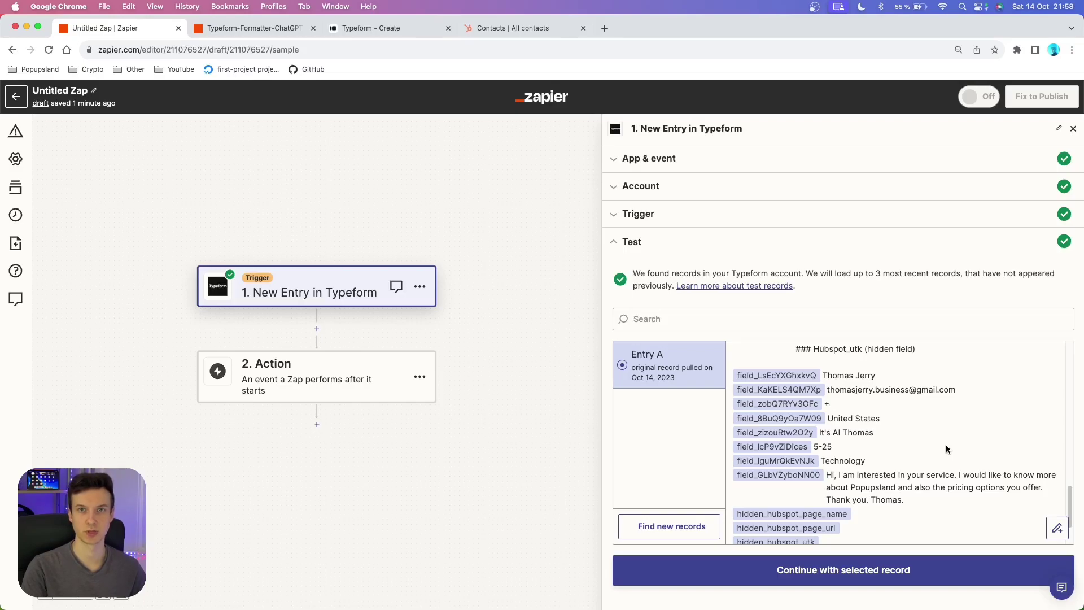
{"action": "left_click_drag", "start_coordinate": [904, 499], "coordinate": [828, 477]}
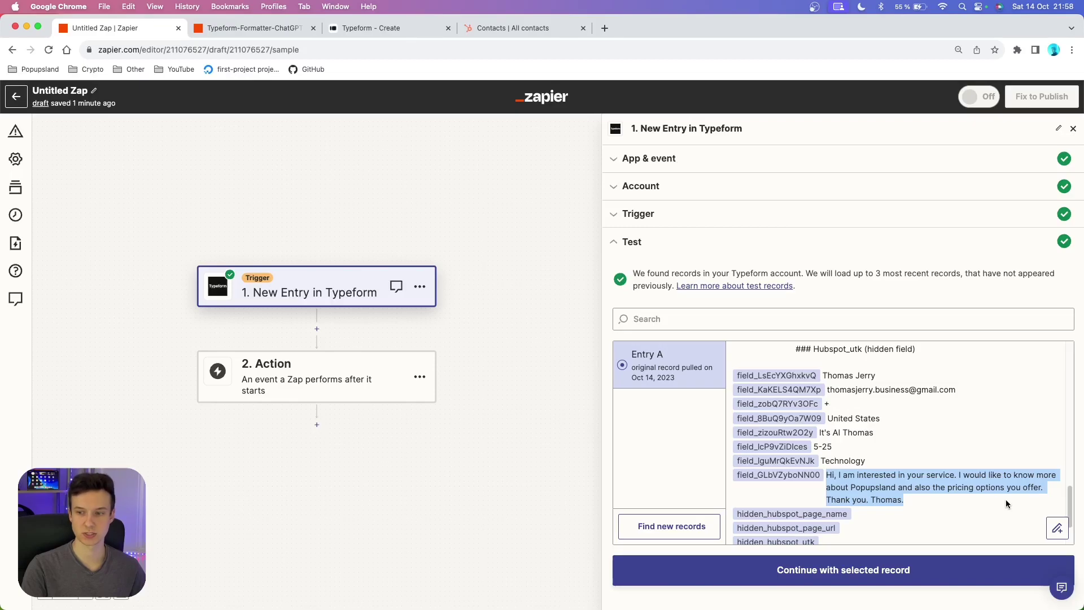
{"action": "left_click", "coordinate": [908, 504]}
{"action": "left_click", "coordinate": [854, 575]}
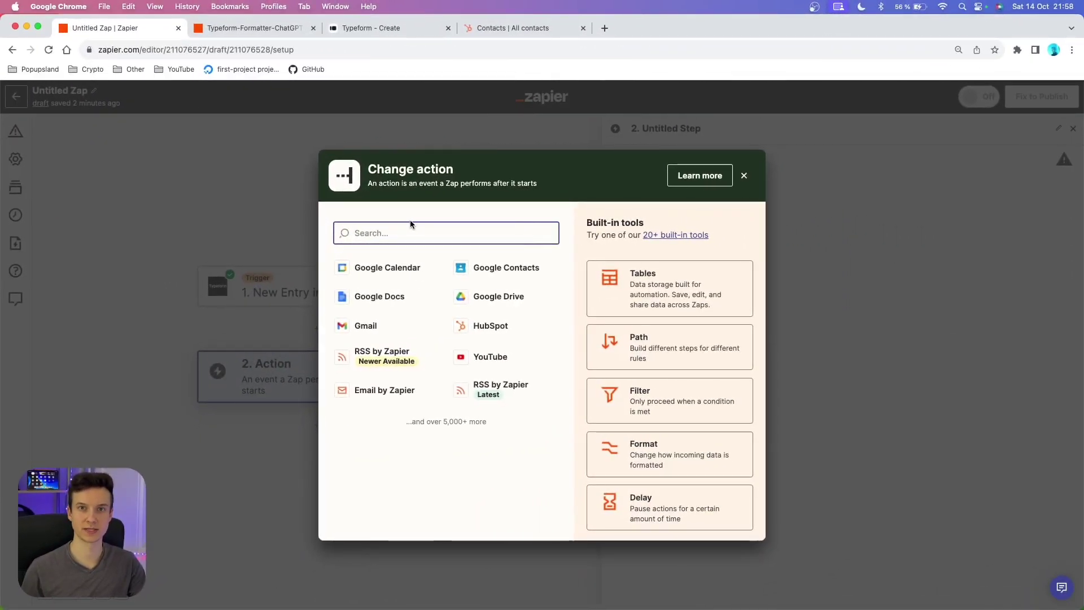
Step: Set the second step to Formatter by Zapier with the Text event and the Split Text transform
{"action": "type", "text": "format"}
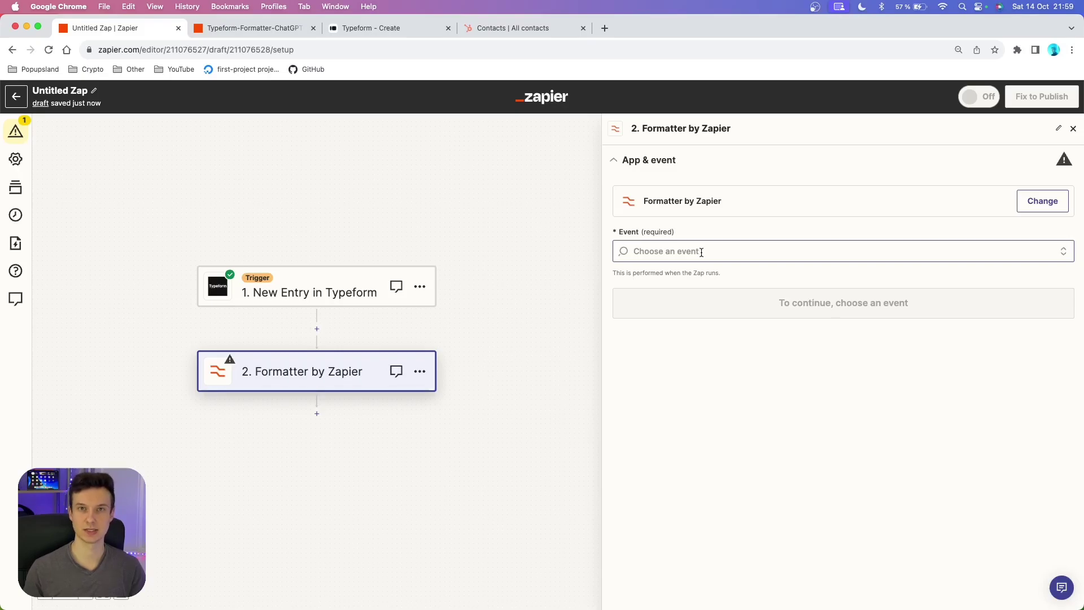
{"action": "left_click", "coordinate": [701, 252]}
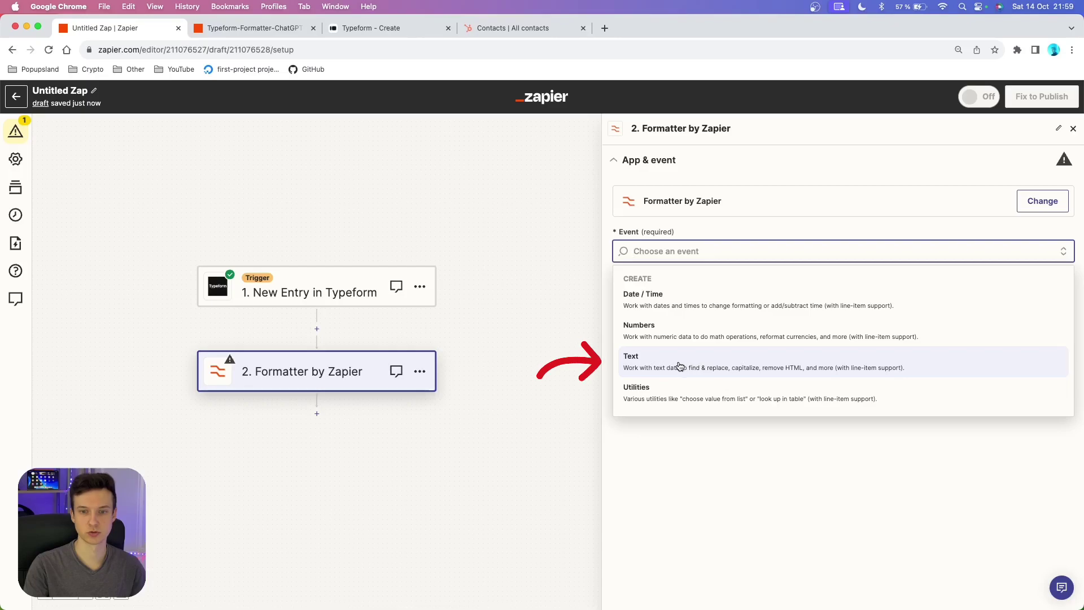
{"action": "left_click", "coordinate": [680, 366]}
{"action": "left_click", "coordinate": [688, 243]}
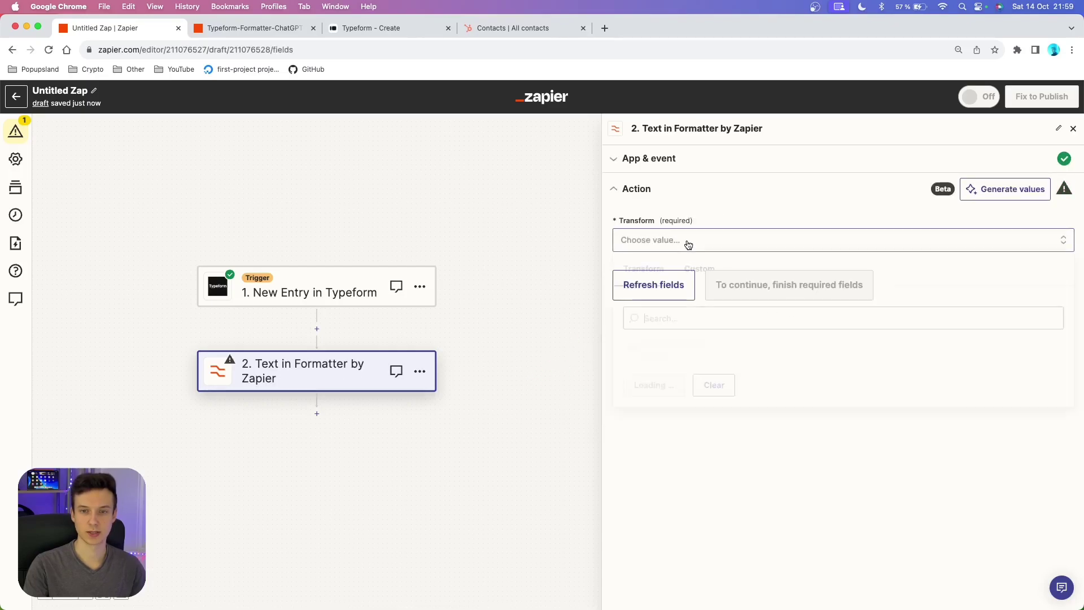
{"action": "type", "text": "split"}
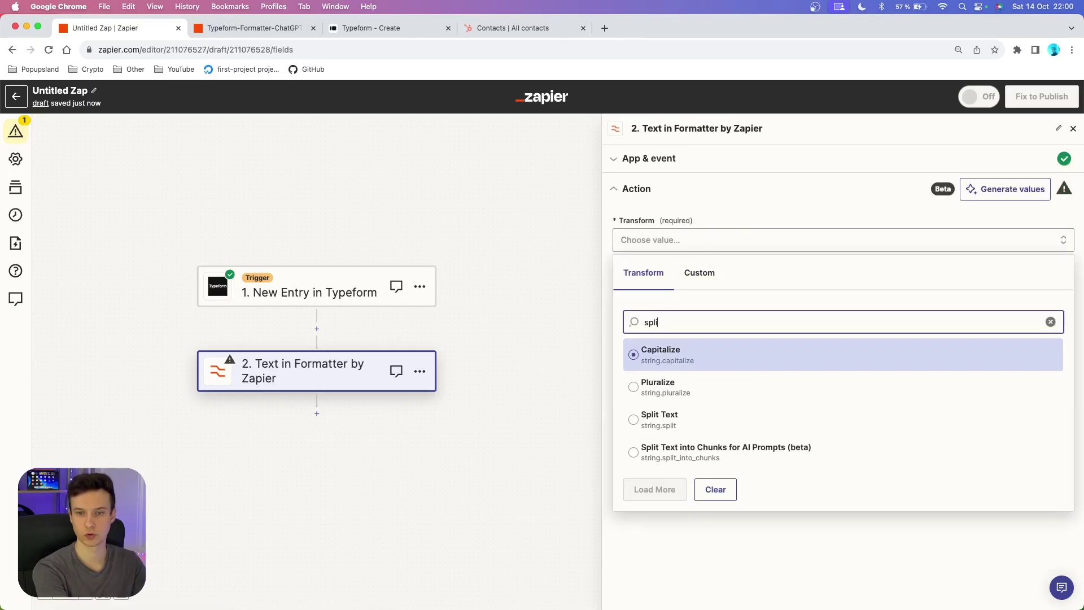
{"action": "left_click", "coordinate": [706, 367]}
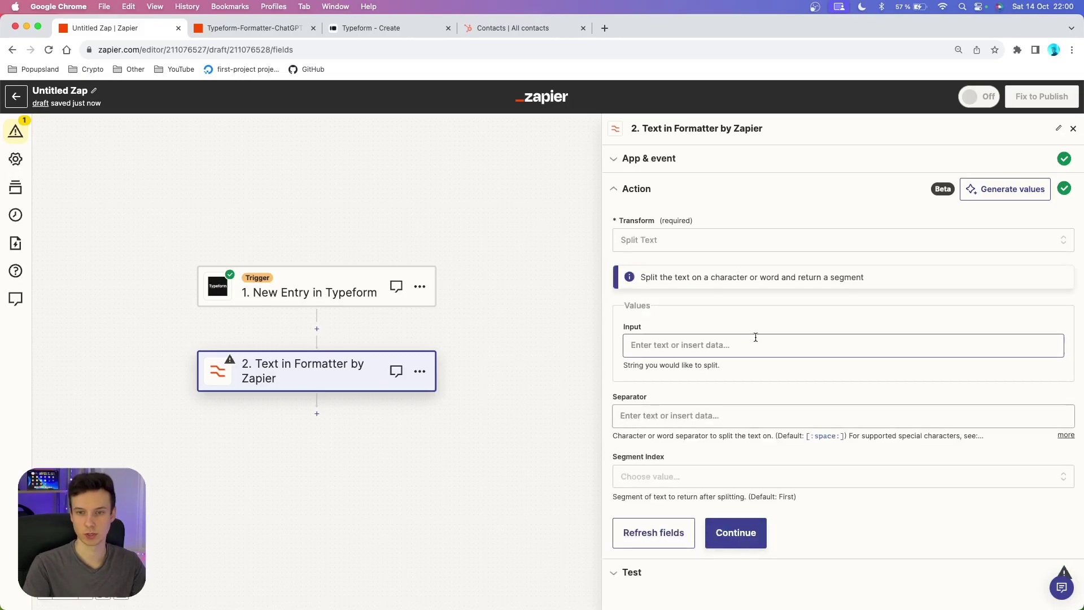
Step: Use the Typeform answer to "Welcome! What's your full name?" as the input to split
{"action": "left_click", "coordinate": [687, 345]}
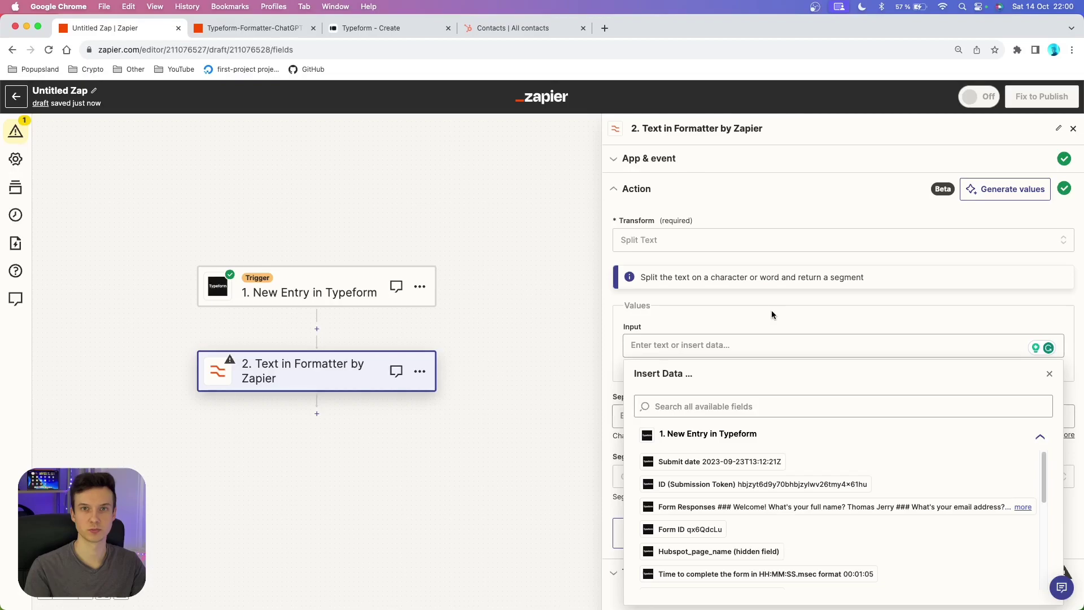
{"action": "type", "text": "full"}
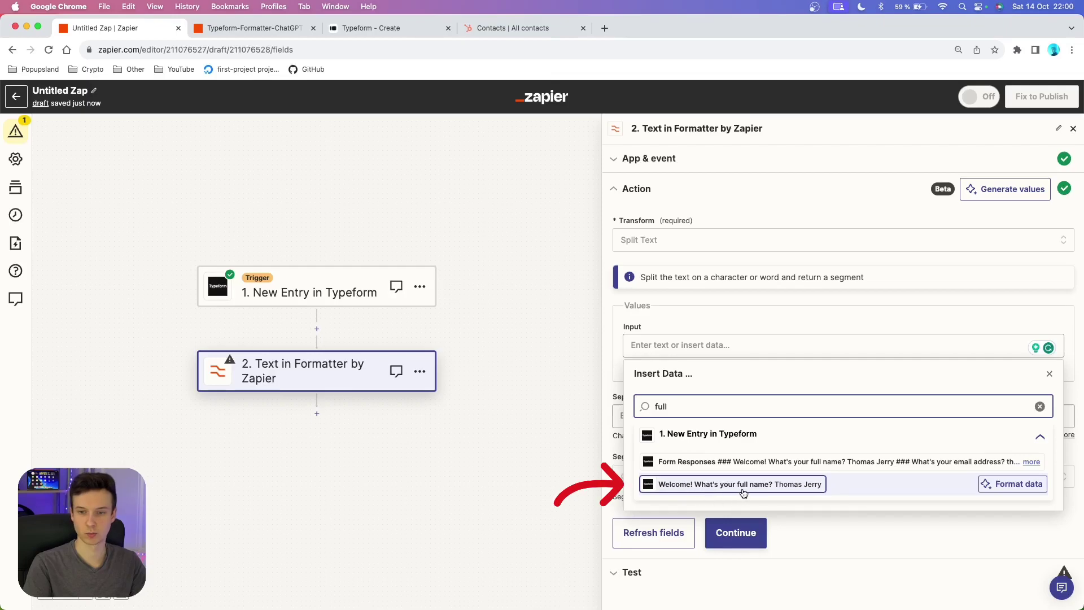
{"action": "left_click", "coordinate": [787, 489]}
{"action": "left_click", "coordinate": [742, 307]}
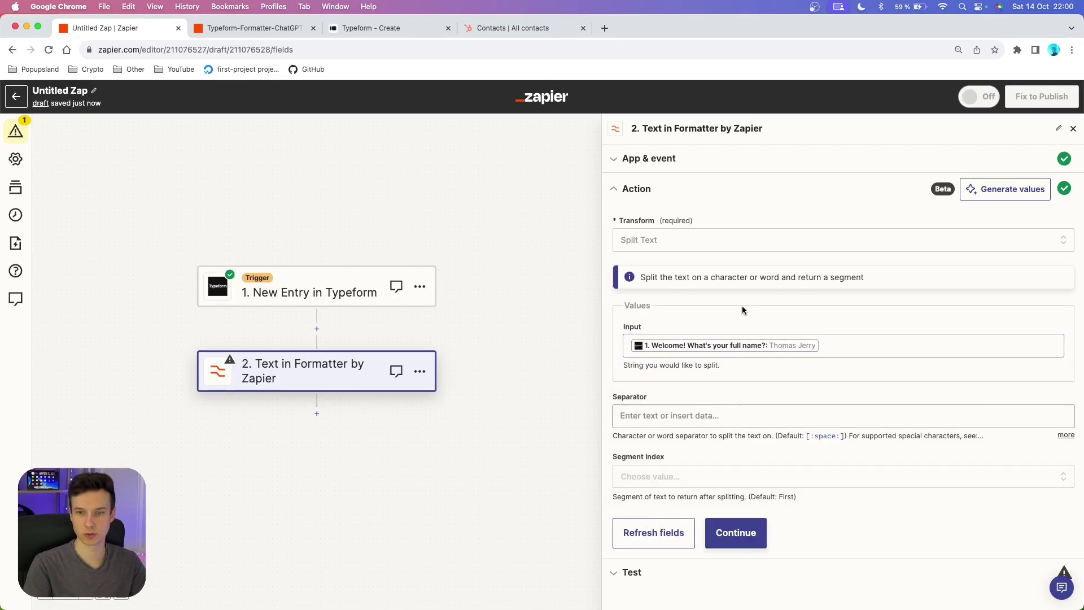
Step: Leave the separator at its default, set the segment index to All (as Separate Fields), and test the step
{"action": "left_click", "coordinate": [672, 416]}
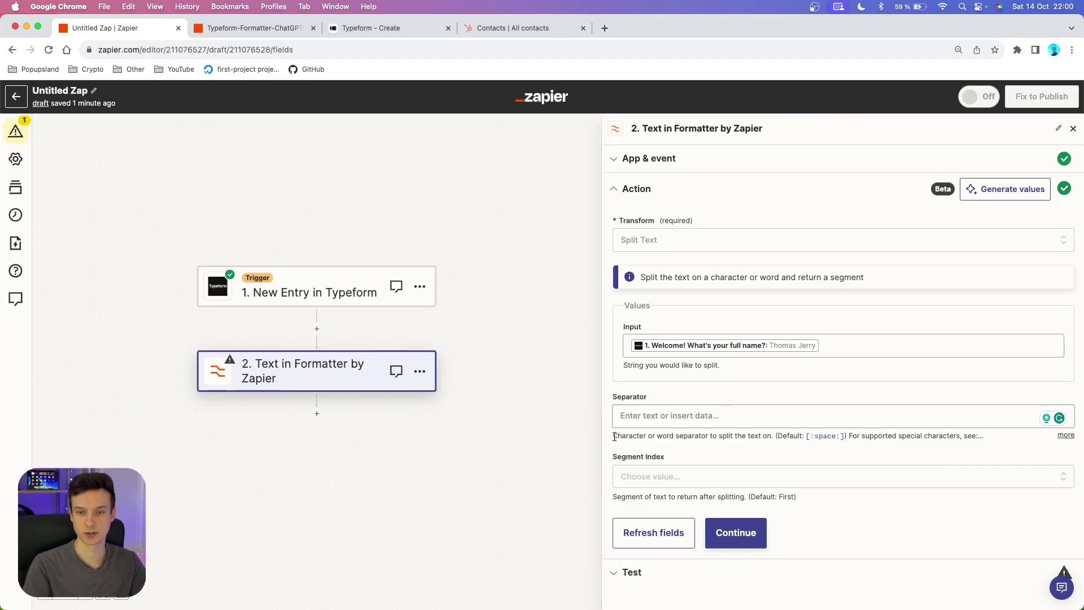
{"action": "left_click_drag", "start_coordinate": [614, 437], "coordinate": [983, 442]}
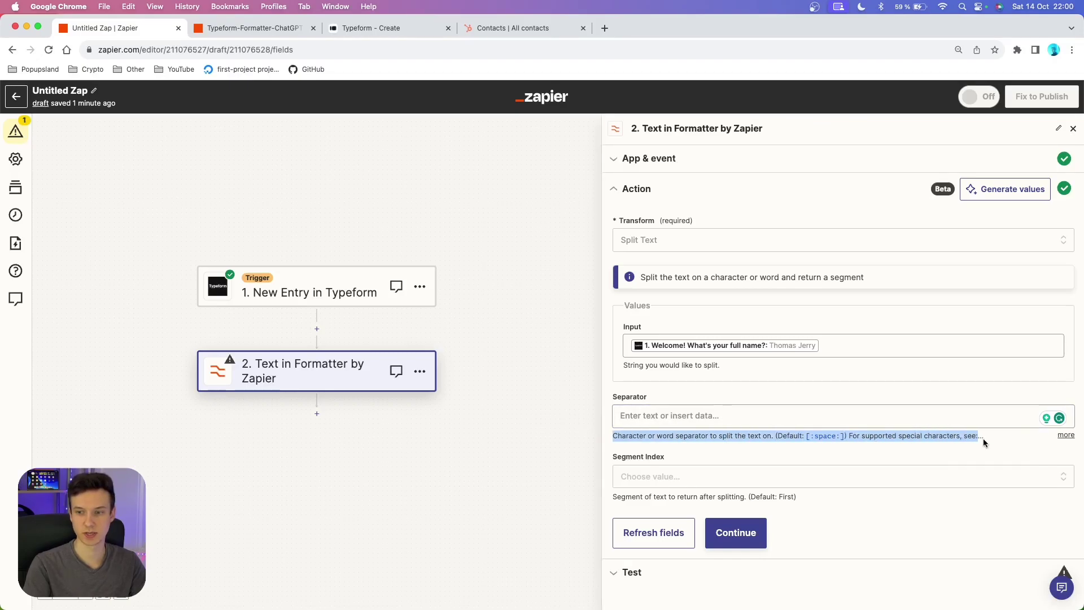
{"action": "left_click", "coordinate": [710, 479]}
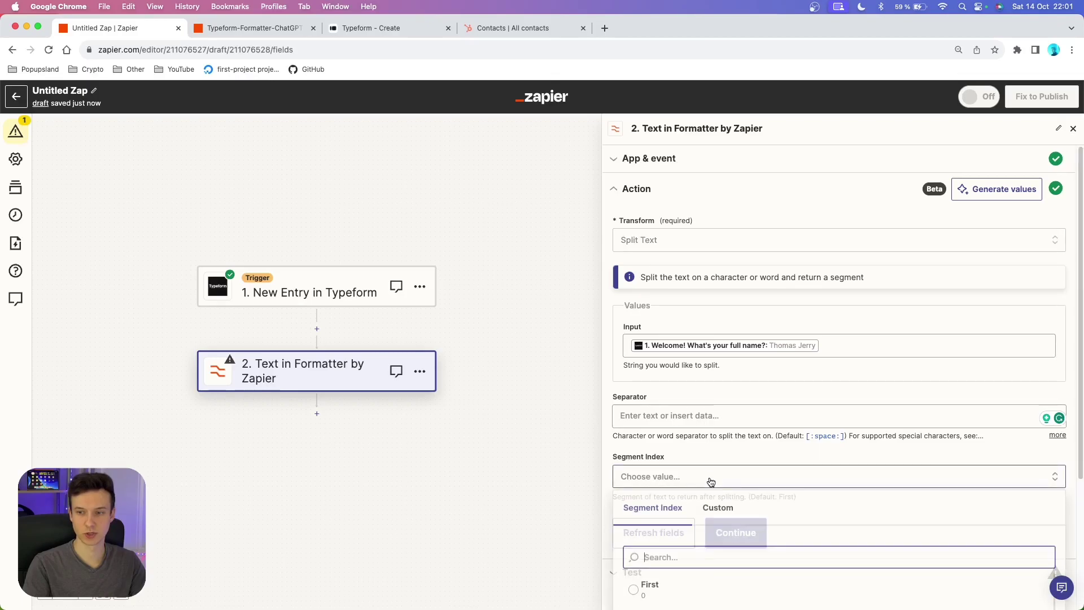
{"action": "scroll", "coordinate": [705, 508], "scroll_direction": "down", "scroll_amount": 5}
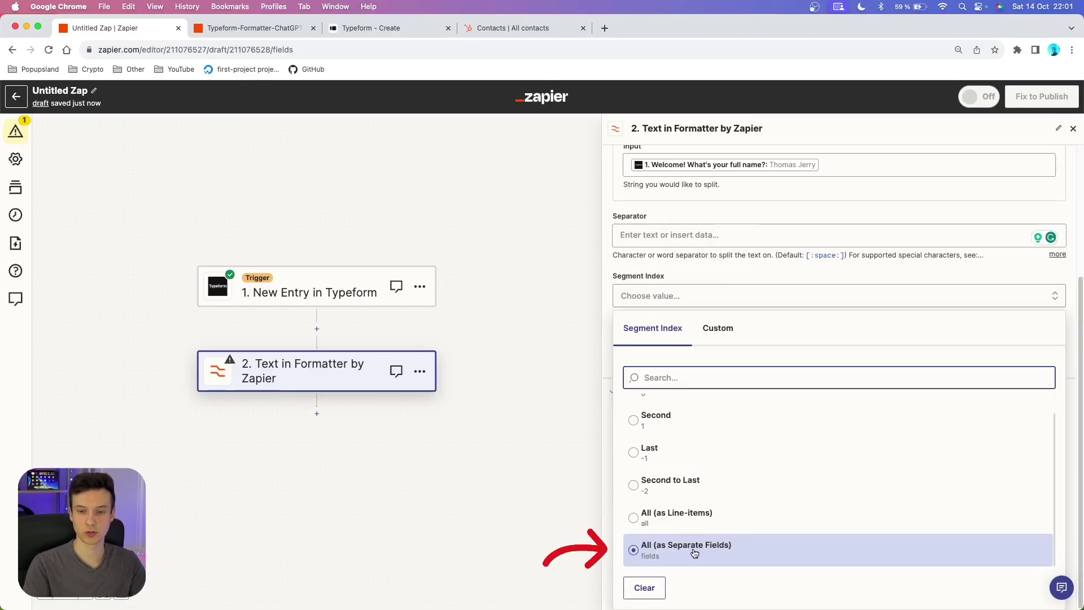
{"action": "left_click", "coordinate": [694, 554]}
{"action": "left_click", "coordinate": [734, 529]}
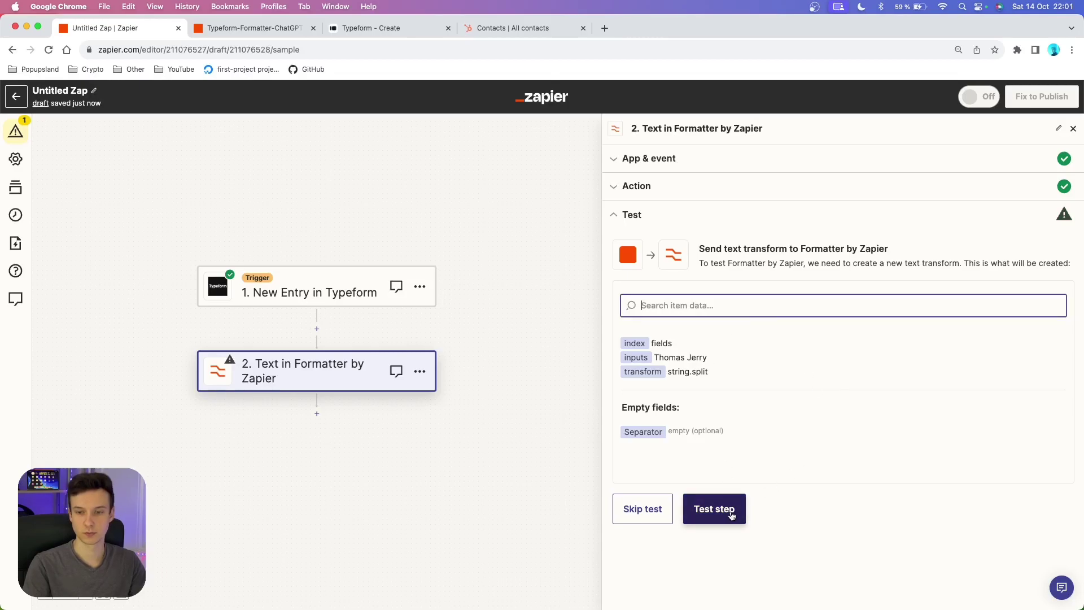
{"action": "left_click", "coordinate": [731, 510]}
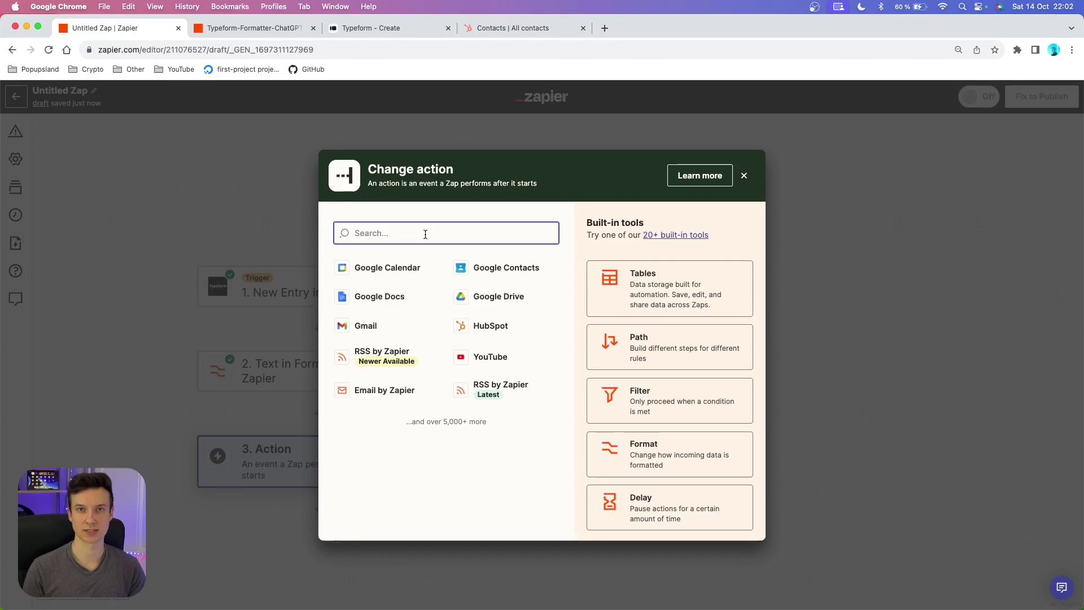
Step: Set the third step to ChatGPT with the Conversation event and continue to the account settings
{"action": "type", "text": "chat"}
{"action": "left_click", "coordinate": [393, 274]}
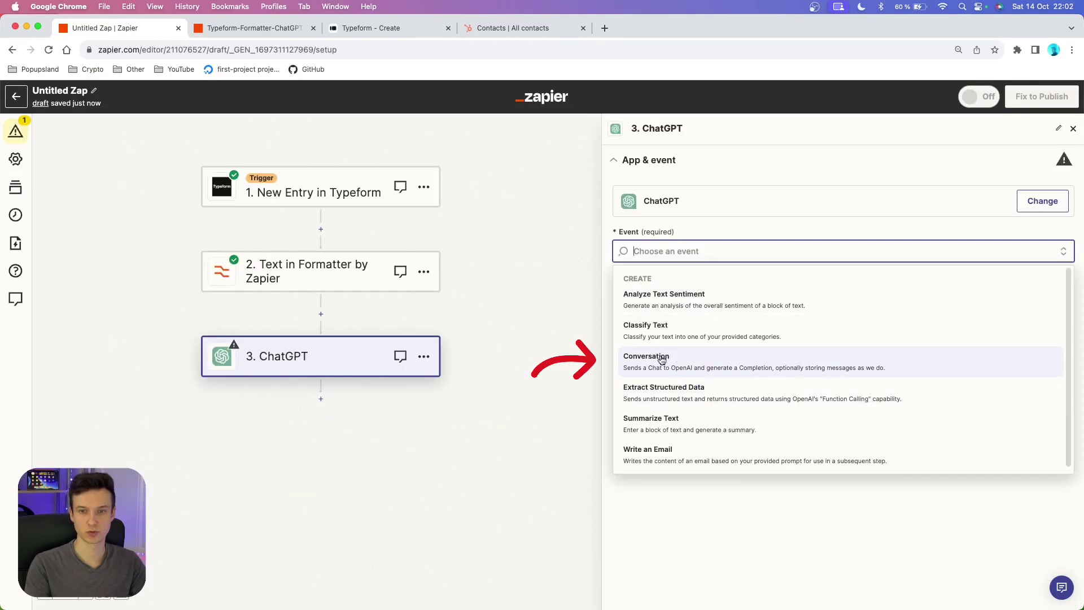
{"action": "left_click", "coordinate": [662, 360]}
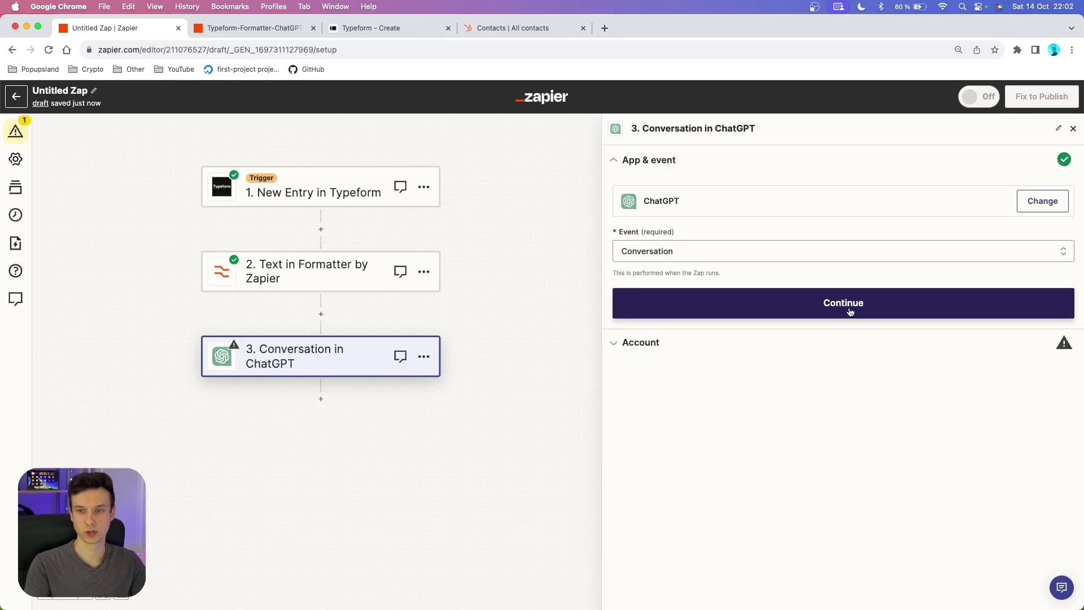
{"action": "left_click", "coordinate": [850, 311]}
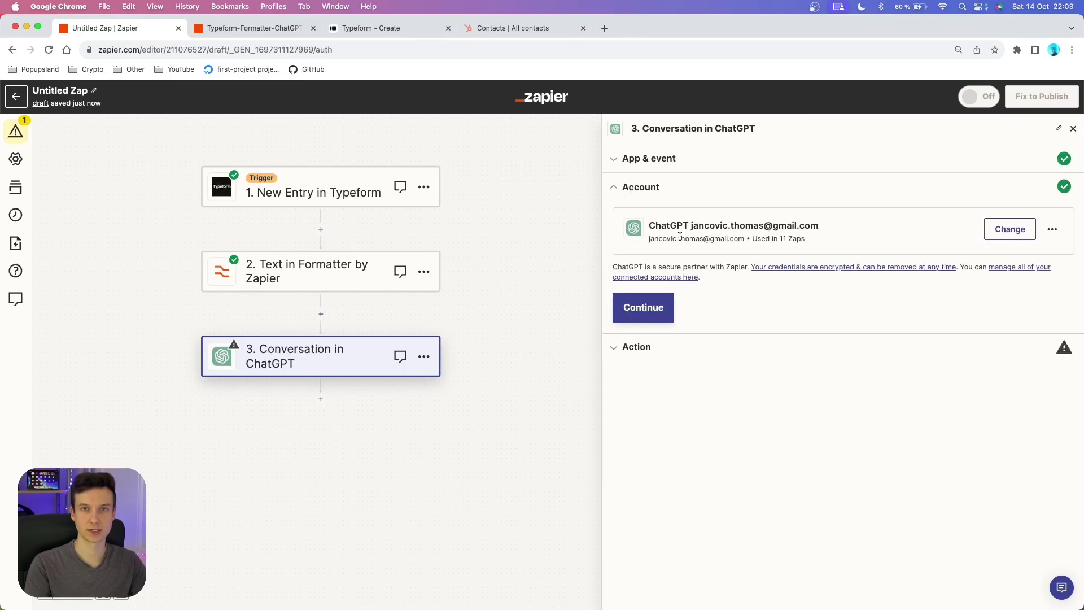
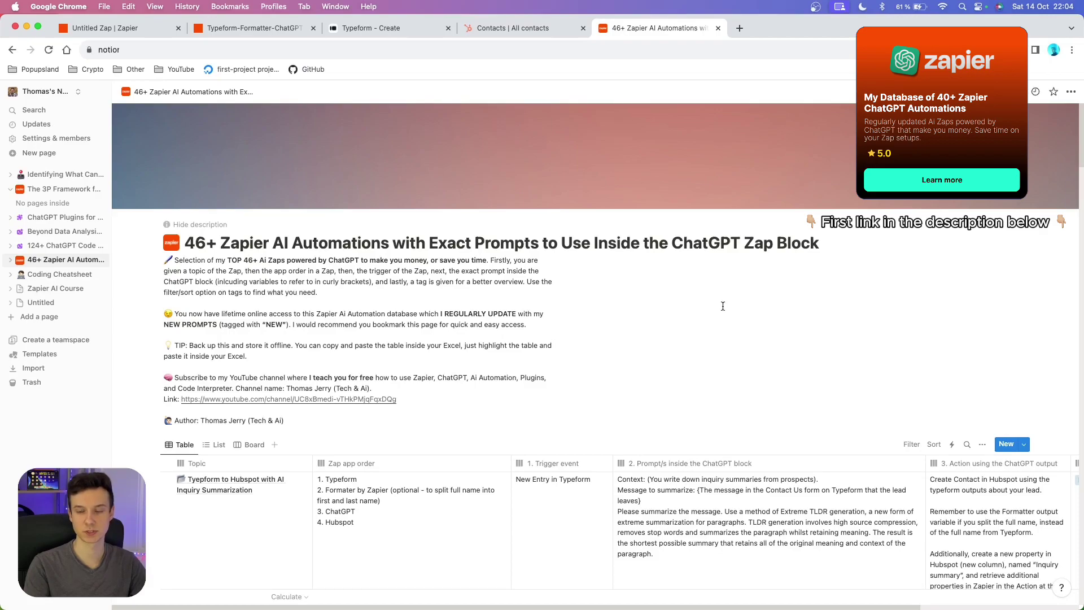
Step: Copy the Typeform to HubSpot inquiry summarization prompt from the Notion database and use it as the ChatGPT step's user message in Zapier
{"action": "scroll", "coordinate": [721, 307], "scroll_direction": "down", "scroll_amount": 1}
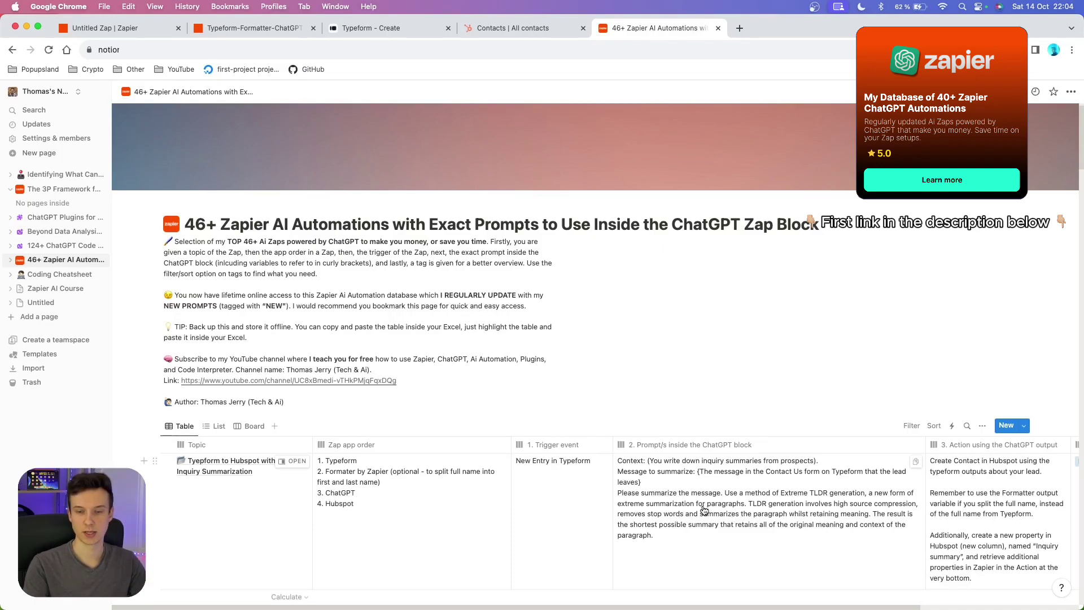
{"action": "left_click", "coordinate": [678, 531]}
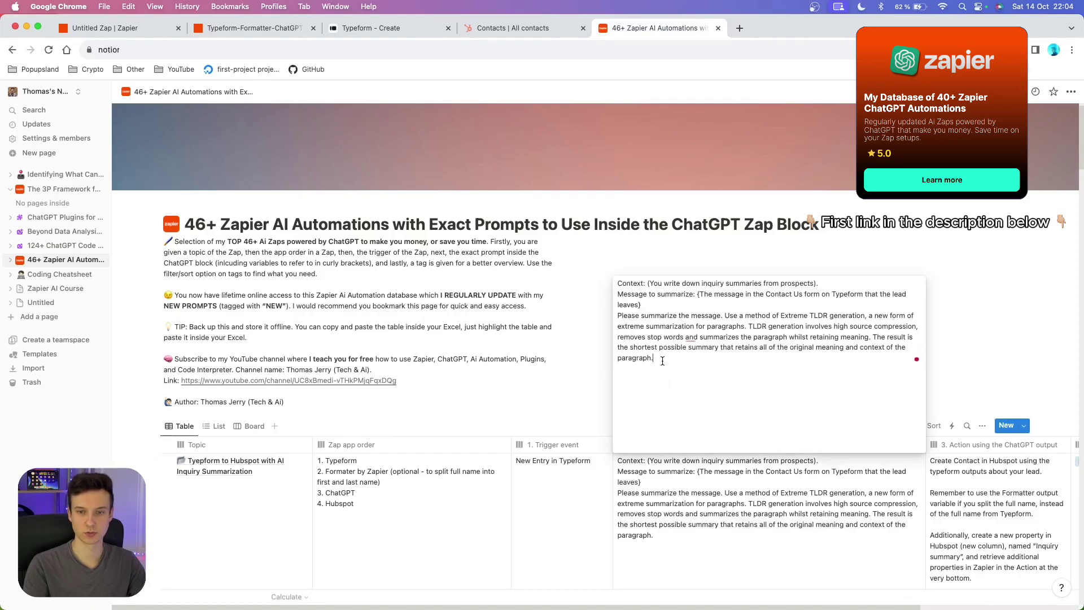
{"action": "left_click_drag", "start_coordinate": [663, 362], "coordinate": [605, 283]}
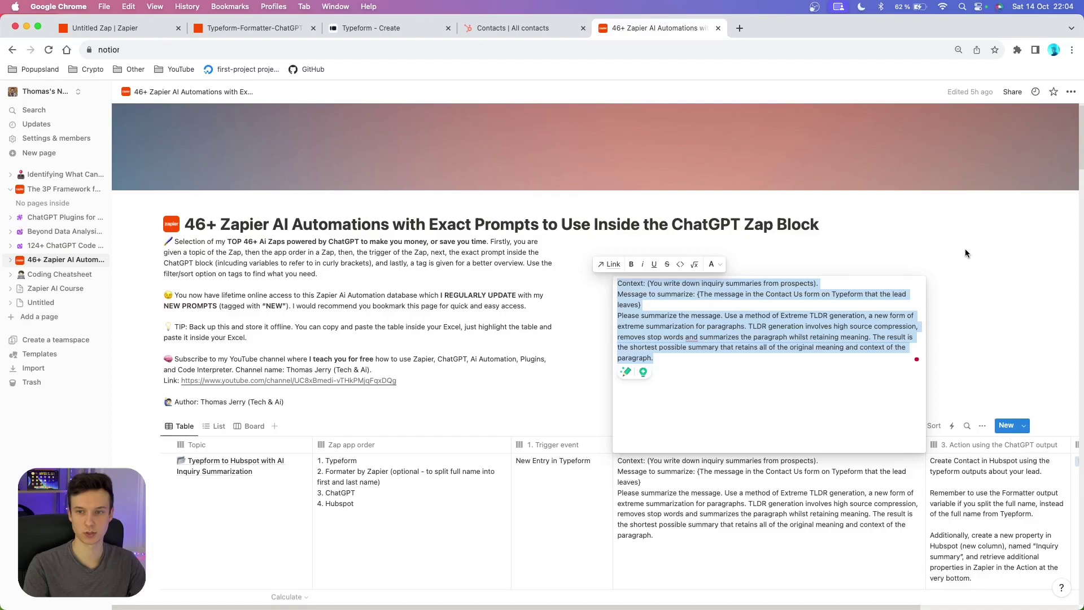
{"action": "key", "text": "super+1"}
{"action": "left_click", "coordinate": [839, 289]}
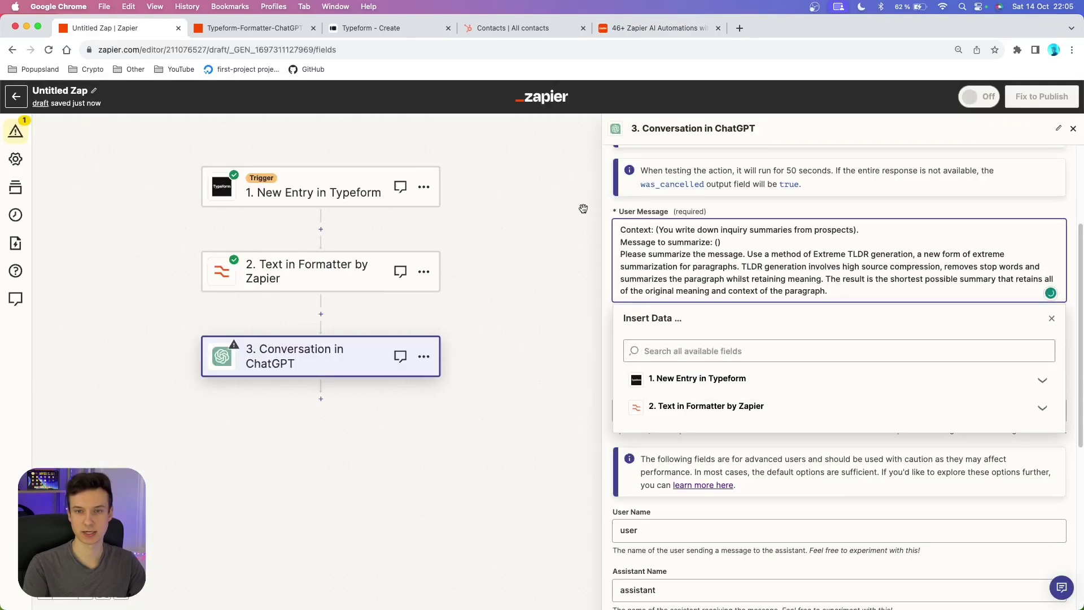
{"action": "left_click", "coordinate": [698, 201]}
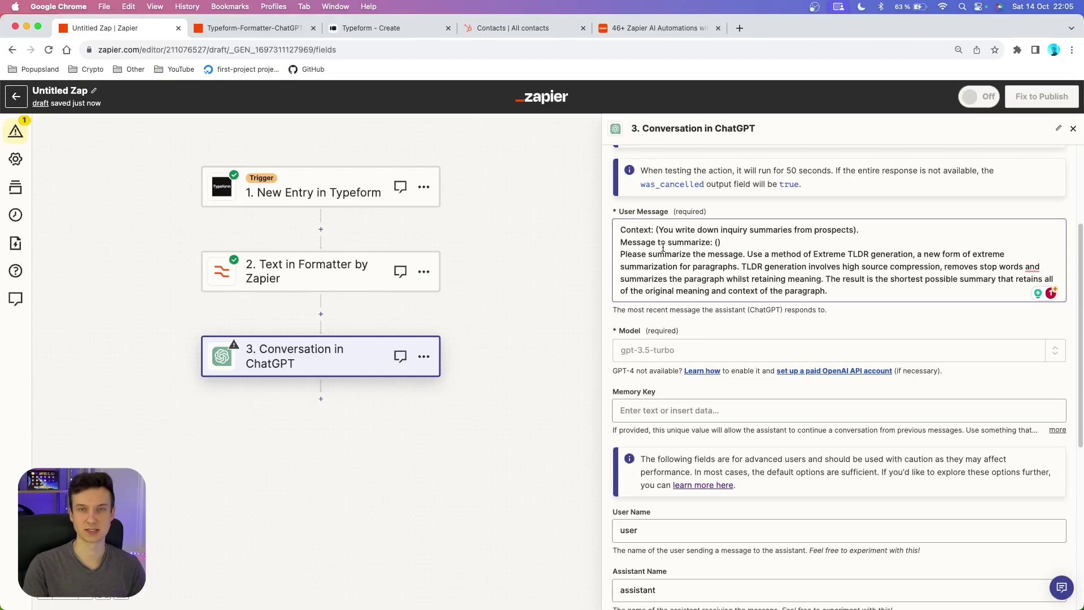
Step: Insert the Typeform answer "Type your message here." inside the parentheses after "Message to summarize:" in the user message
{"action": "left_click", "coordinate": [718, 243]}
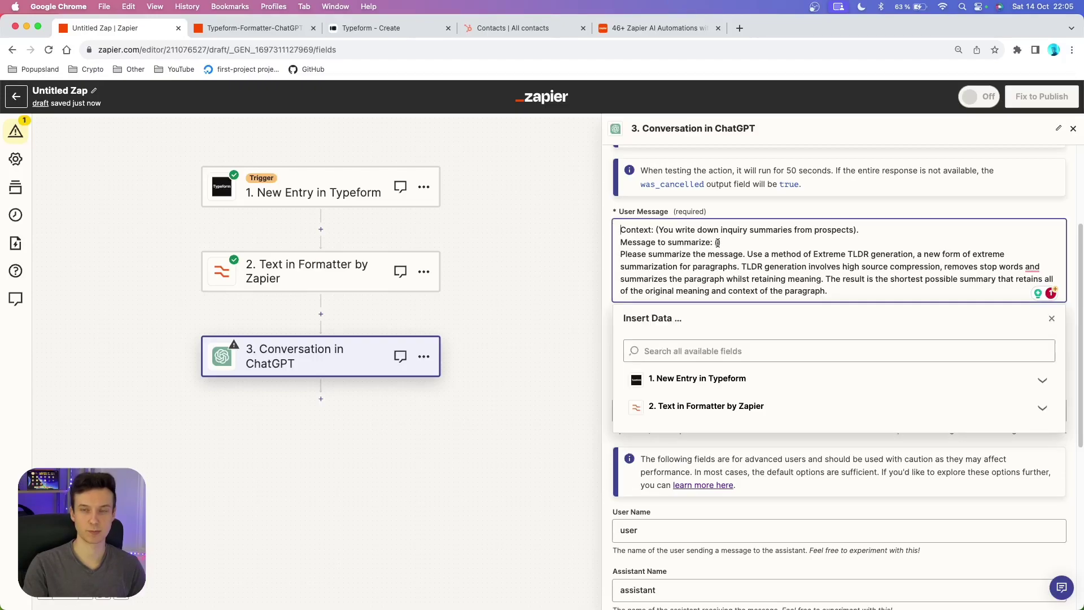
{"action": "left_click", "coordinate": [773, 385]}
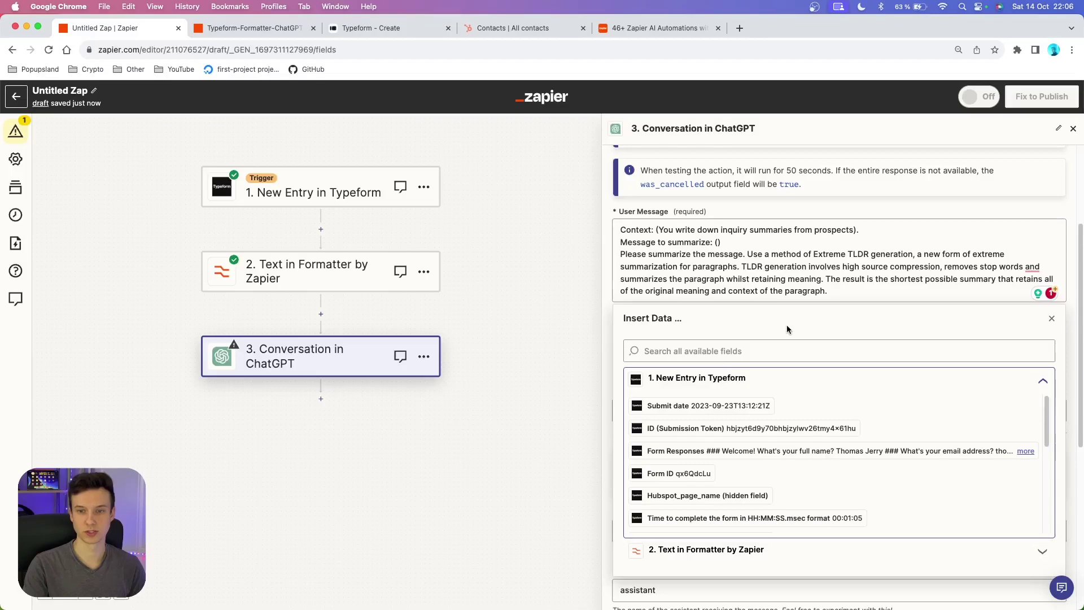
{"action": "left_click", "coordinate": [774, 350]}
{"action": "type", "text": "messa"}
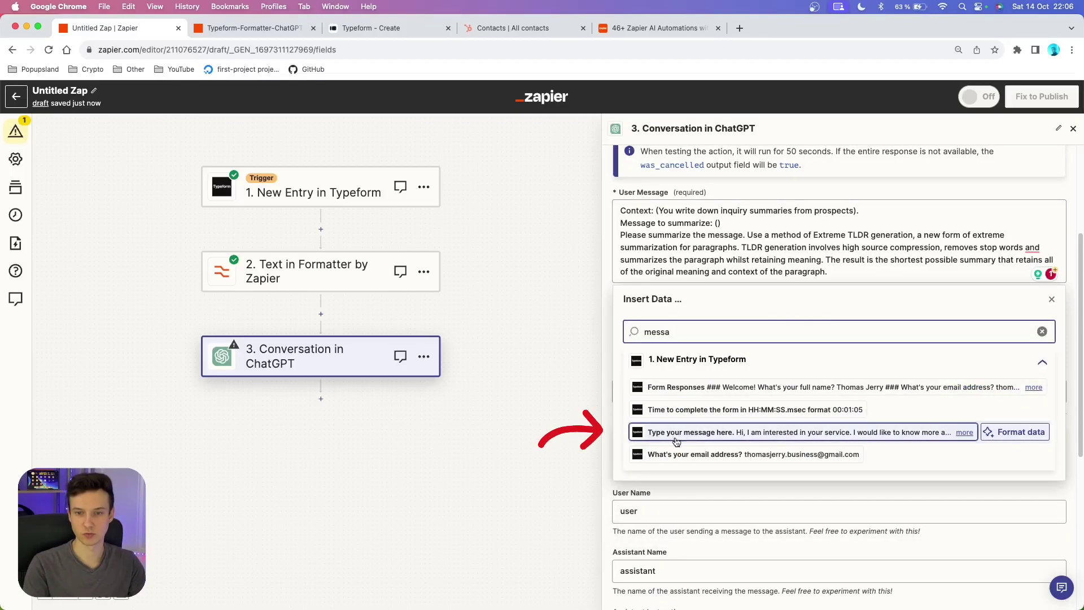
{"action": "left_click", "coordinate": [923, 435]}
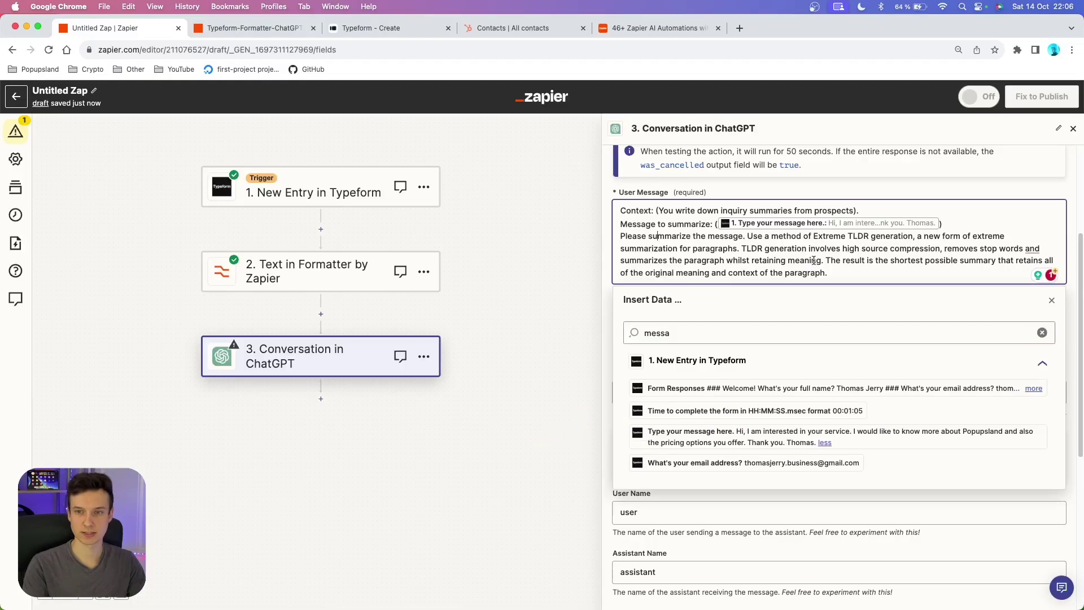
{"action": "left_click", "coordinate": [865, 199]}
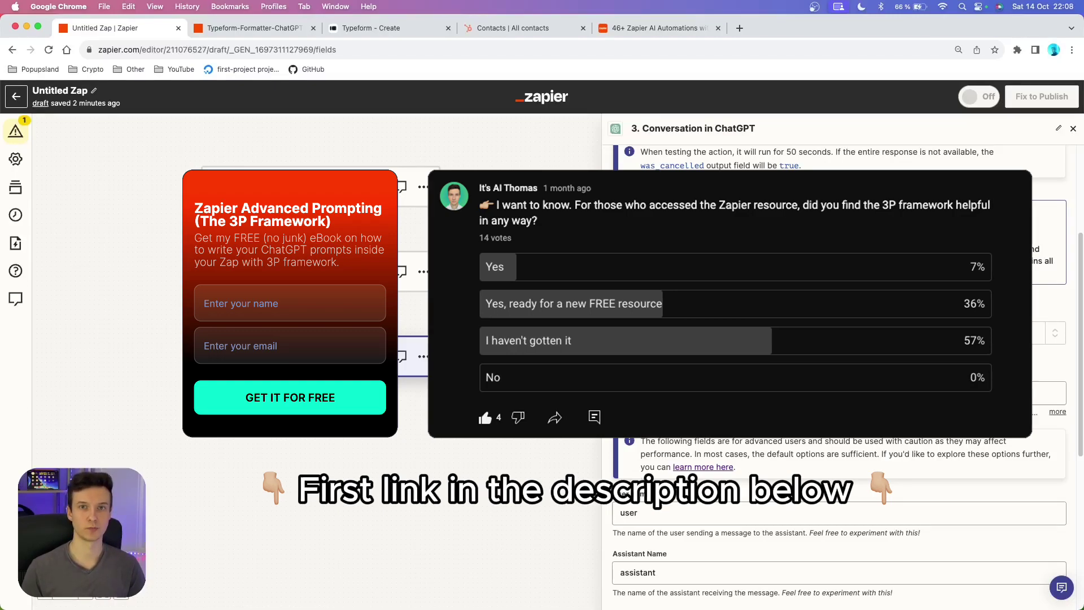
Step: Set the ChatGPT conversation's model to gpt-3.5-turbo
{"action": "scroll", "coordinate": [686, 313], "scroll_direction": "down", "scroll_amount": 1}
{"action": "scroll", "coordinate": [685, 313], "scroll_direction": "down", "scroll_amount": 1}
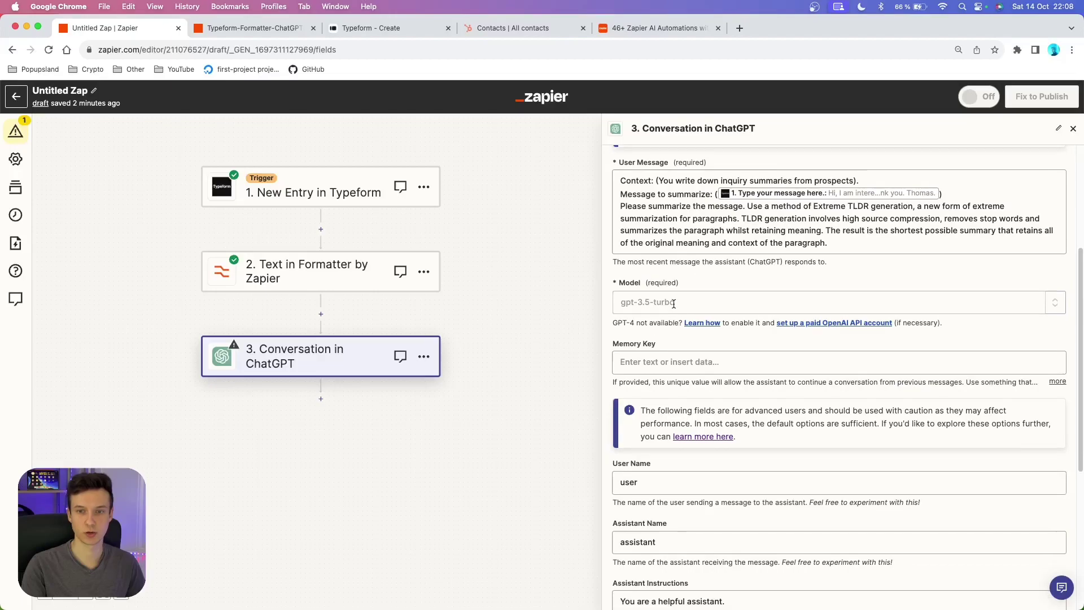
{"action": "left_click", "coordinate": [675, 304]}
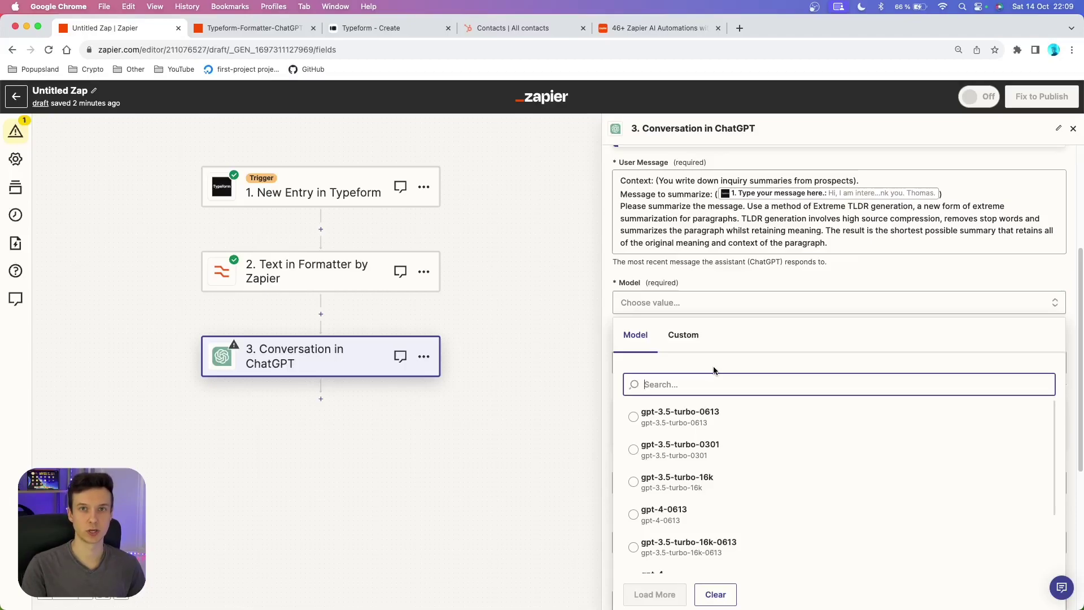
{"action": "scroll", "coordinate": [713, 366], "scroll_direction": "down", "scroll_amount": 5}
{"action": "left_click", "coordinate": [675, 374]}
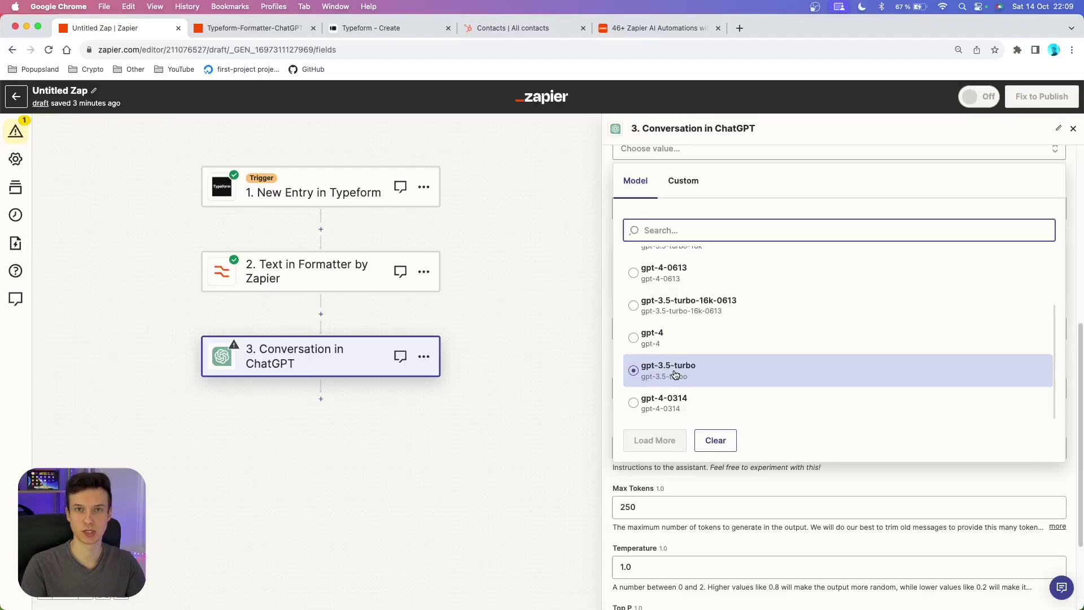
{"action": "left_click", "coordinate": [676, 374]}
Step: Set the memory key to inquiry_summary, leave the advanced fields at their defaults, and continue to the test
{"action": "left_click", "coordinate": [673, 312]}
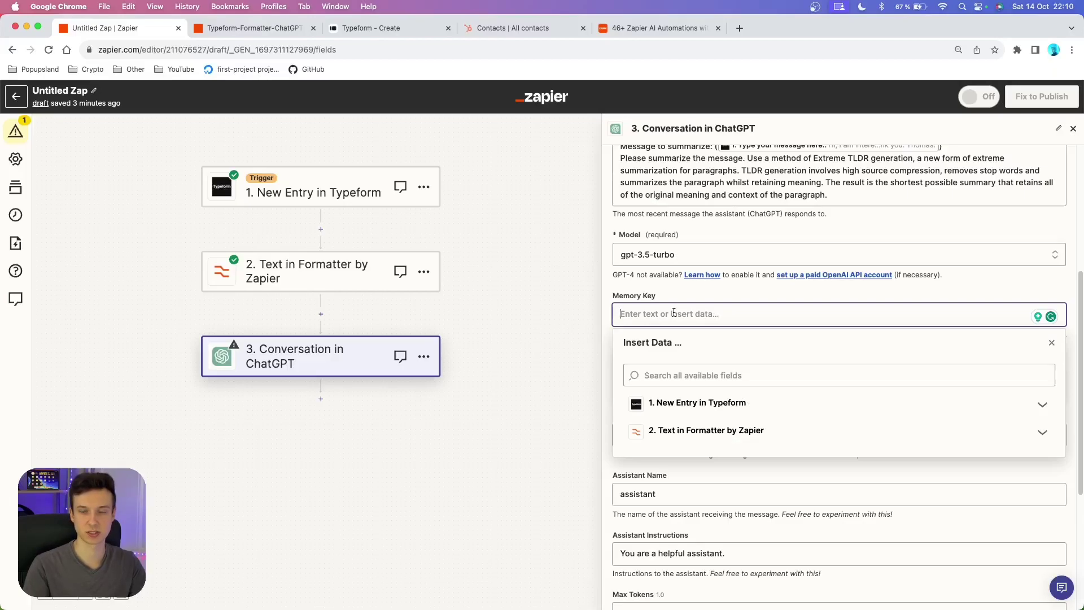
{"action": "type", "text": "inquiry_summary"}
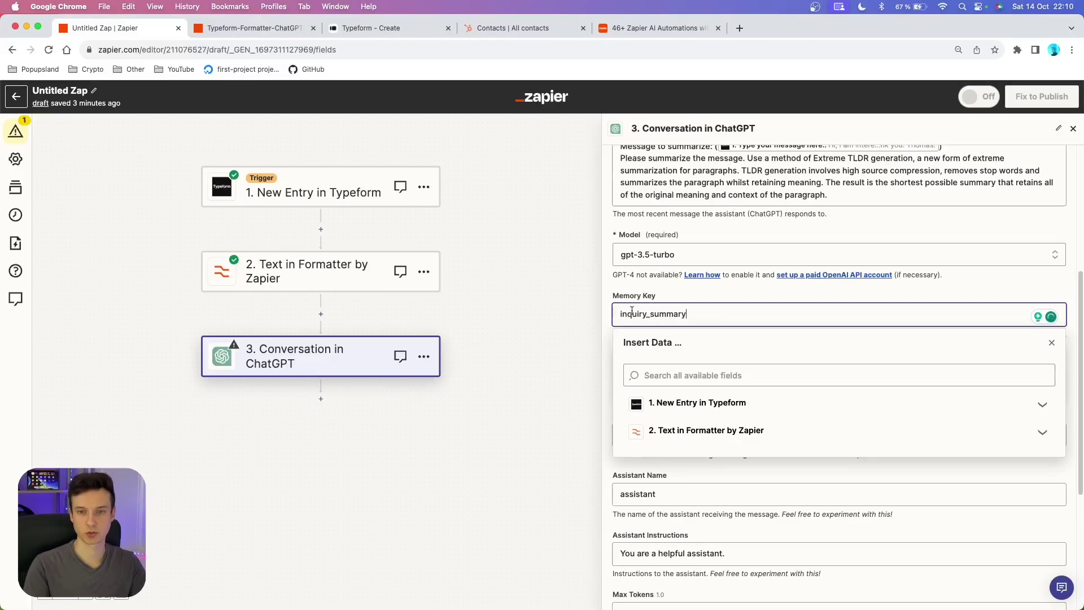
{"action": "left_click", "coordinate": [671, 288]}
{"action": "scroll", "coordinate": [671, 288], "scroll_direction": "down", "scroll_amount": 4}
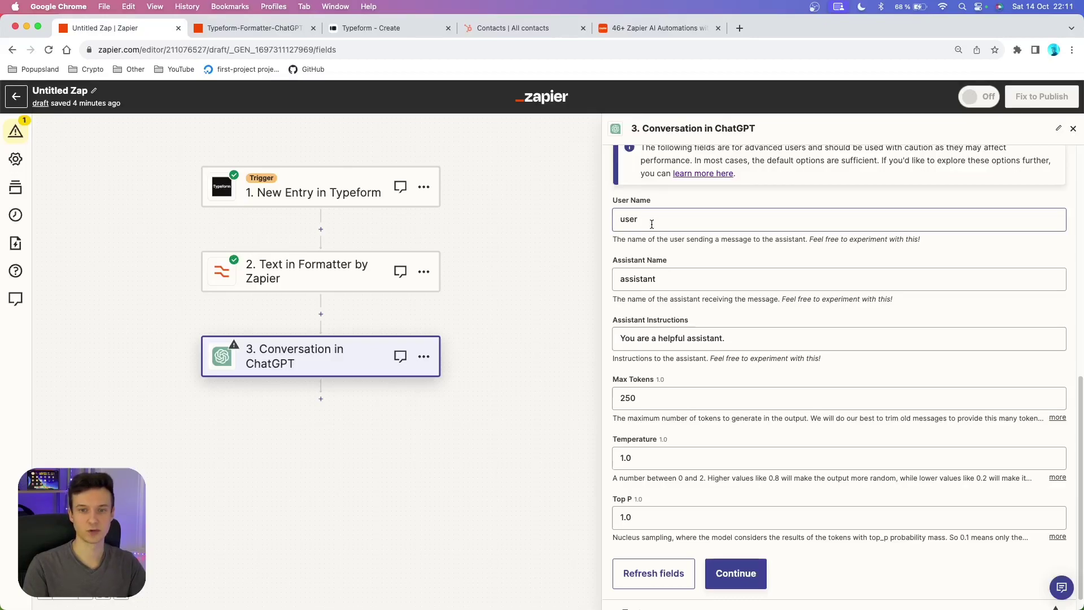
{"action": "scroll", "coordinate": [633, 384], "scroll_direction": "down", "scroll_amount": 1}
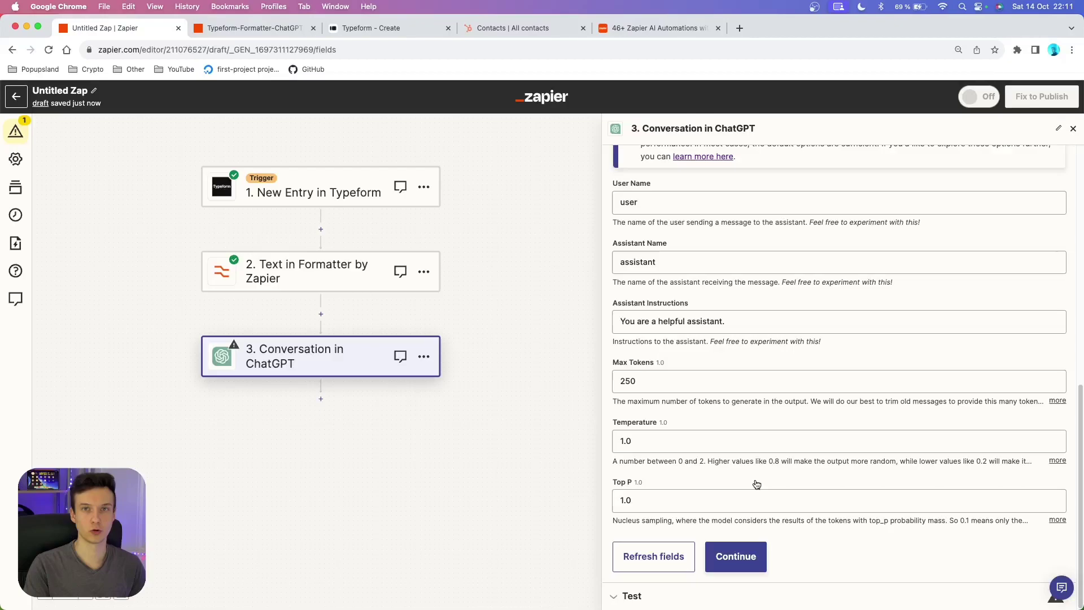
{"action": "left_click", "coordinate": [749, 565]}
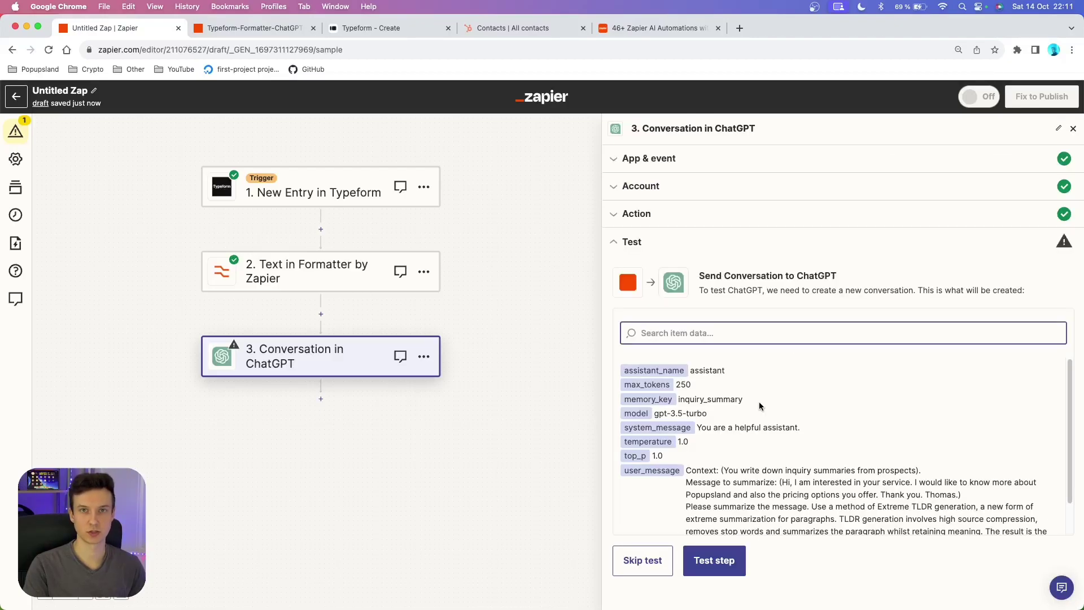
Step: Check the lead's message in the prompt data, then test the ChatGPT step and review its output
{"action": "scroll", "coordinate": [759, 401], "scroll_direction": "down", "scroll_amount": 1}
{"action": "left_click_drag", "start_coordinate": [960, 459], "coordinate": [782, 446]}
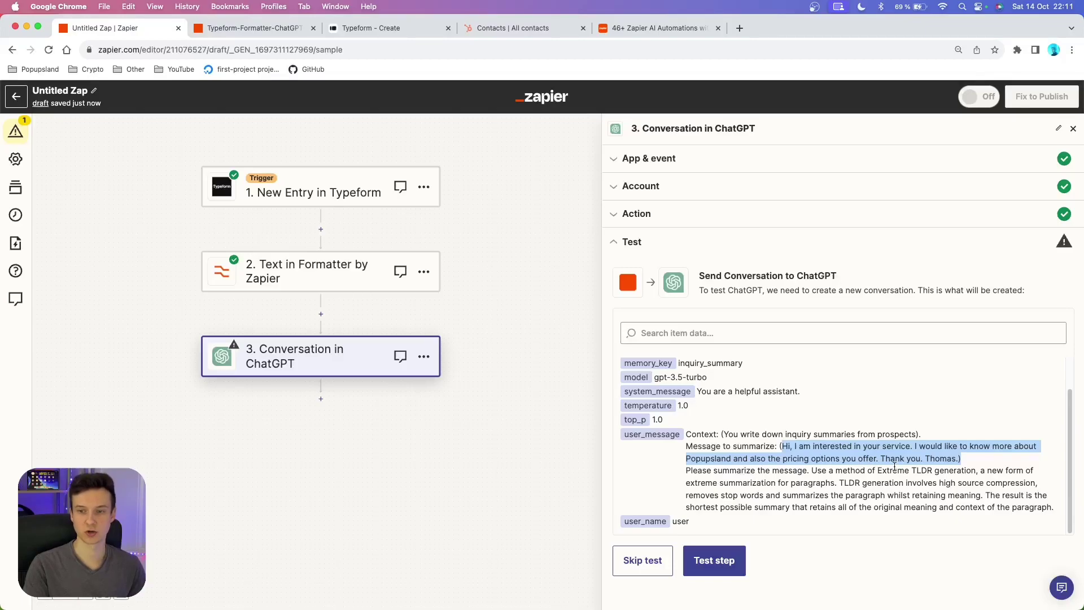
{"action": "left_click", "coordinate": [727, 565]}
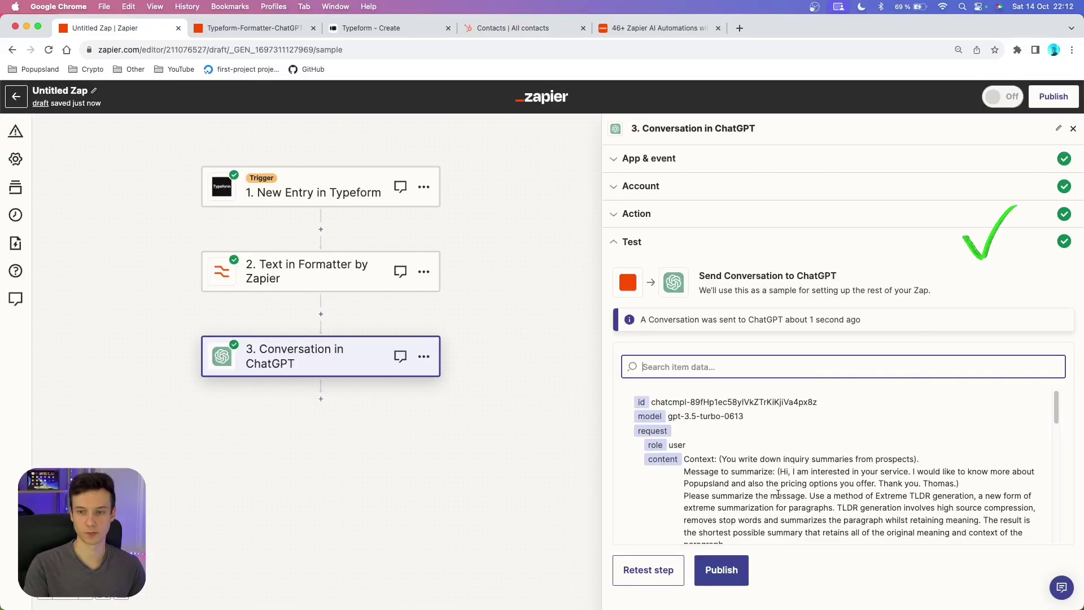
{"action": "scroll", "coordinate": [675, 477], "scroll_direction": "down", "scroll_amount": 2}
{"action": "scroll", "coordinate": [675, 478], "scroll_direction": "down", "scroll_amount": 2}
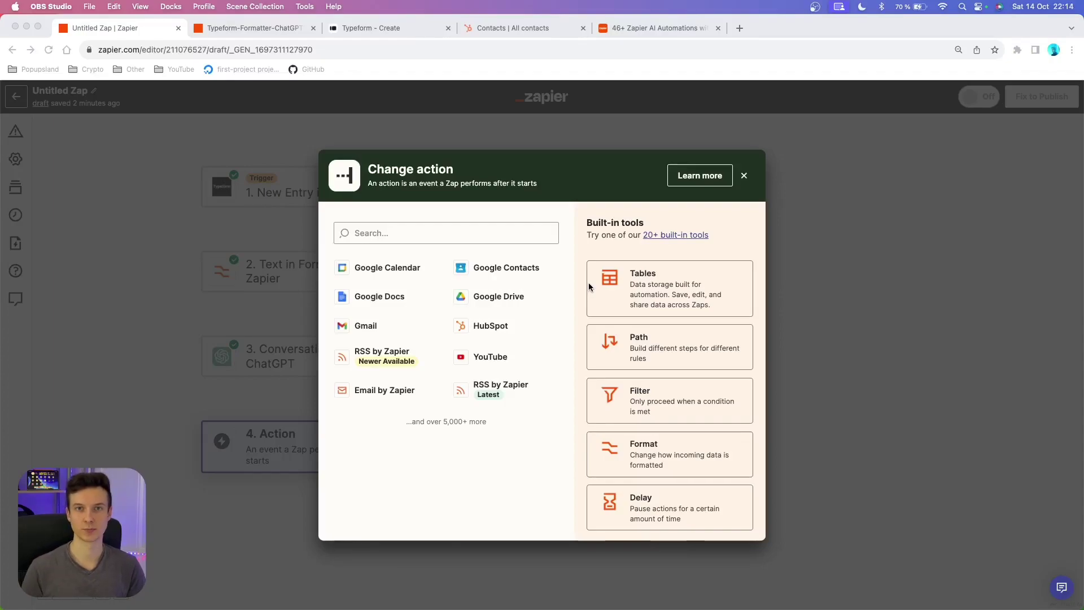
Step: Set the fourth step to HubSpot with the Create Contact event and continue with the connected HubSpot account
{"action": "left_click", "coordinate": [401, 233]}
{"action": "type", "text": "hubspot"}
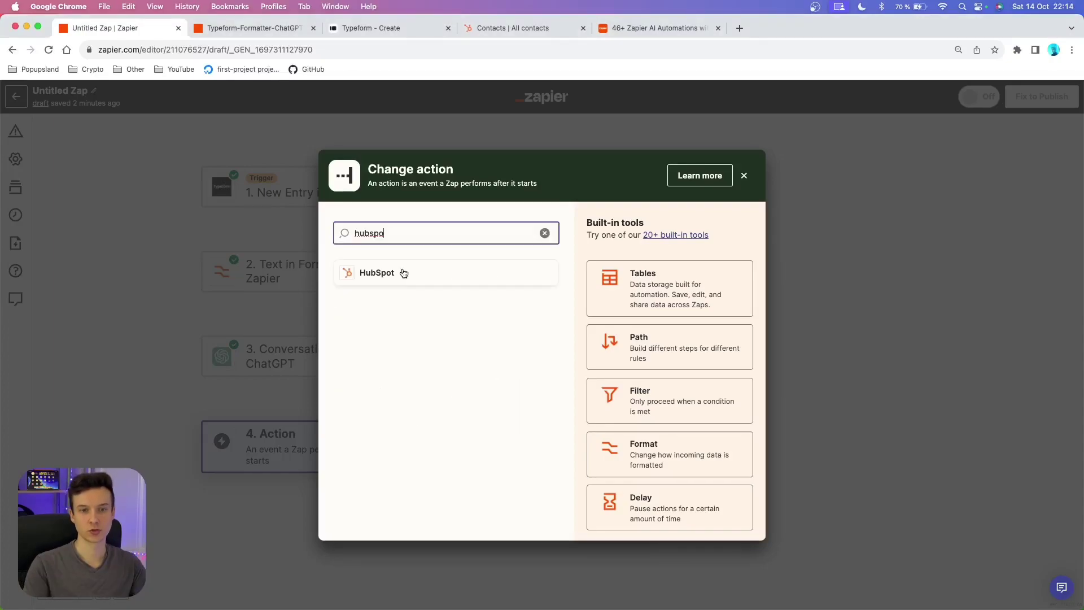
{"action": "left_click", "coordinate": [401, 273]}
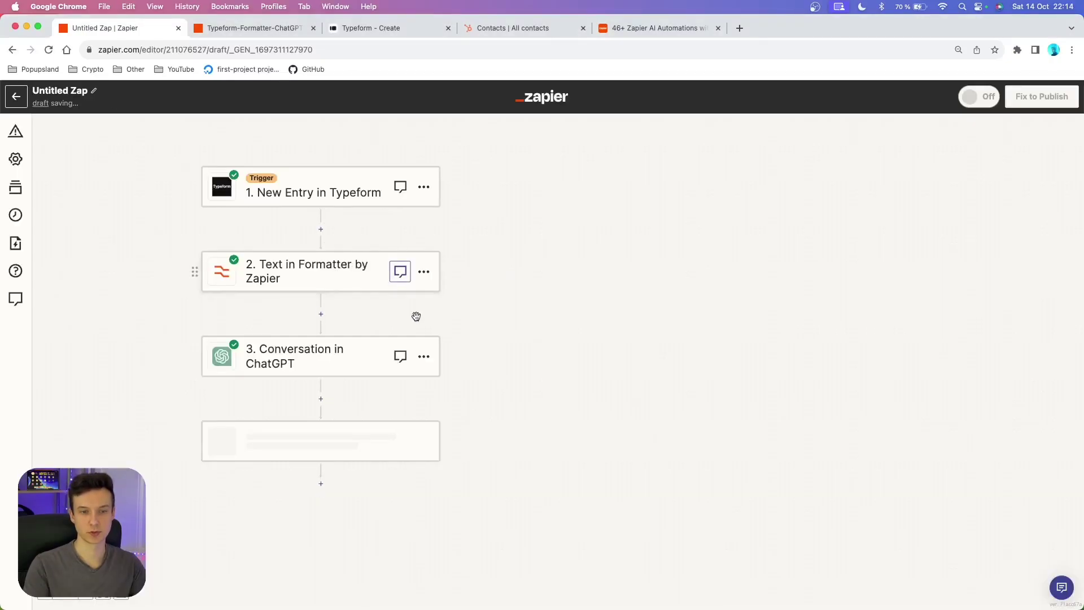
{"action": "left_click", "coordinate": [689, 249]}
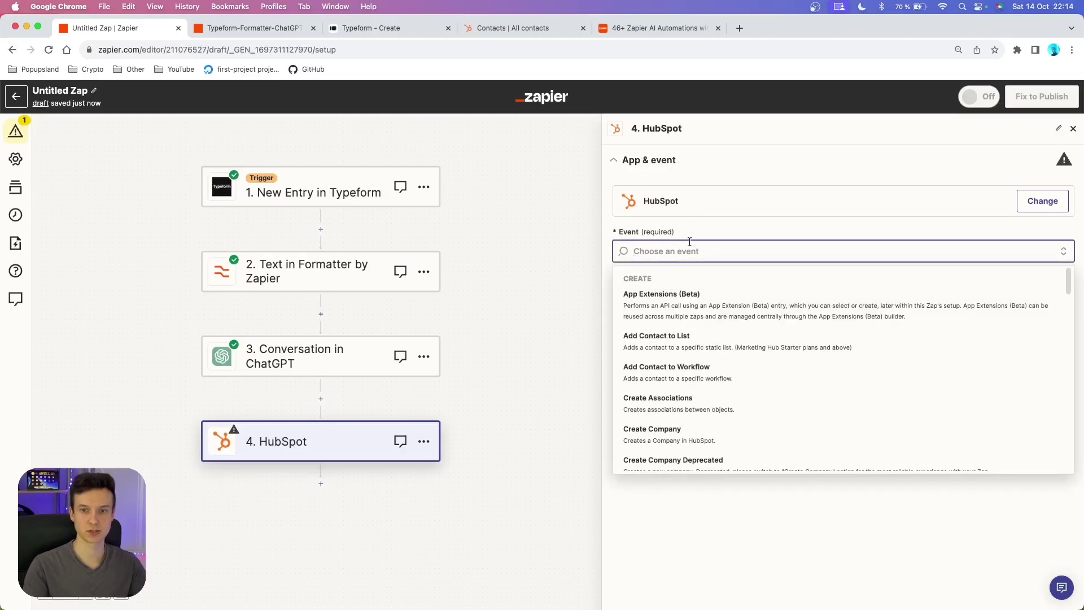
{"action": "scroll", "coordinate": [642, 376], "scroll_direction": "down", "scroll_amount": 3}
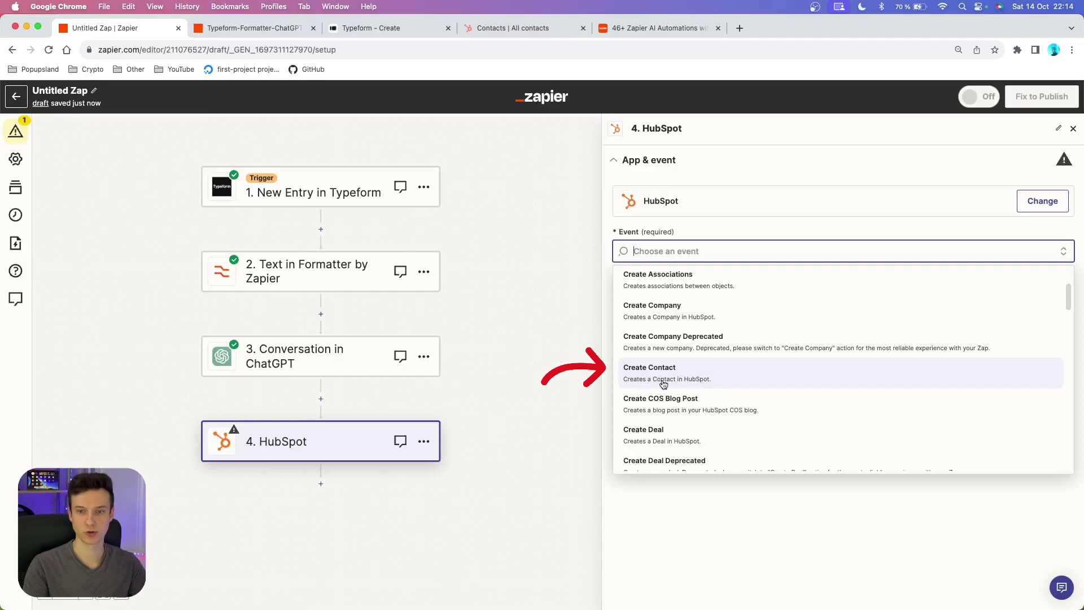
{"action": "left_click", "coordinate": [727, 381]}
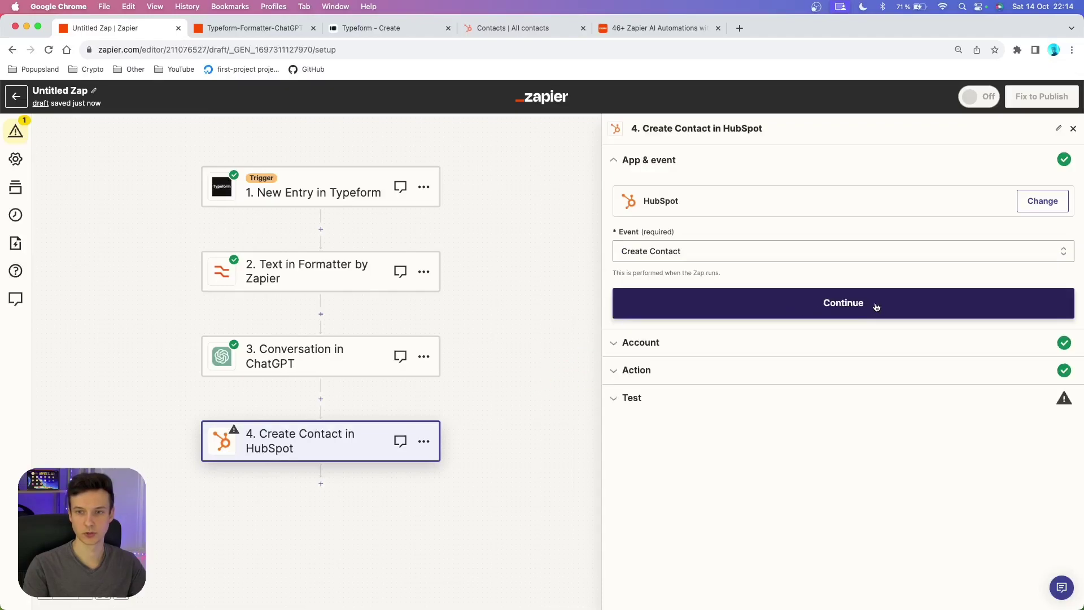
{"action": "left_click", "coordinate": [861, 305]}
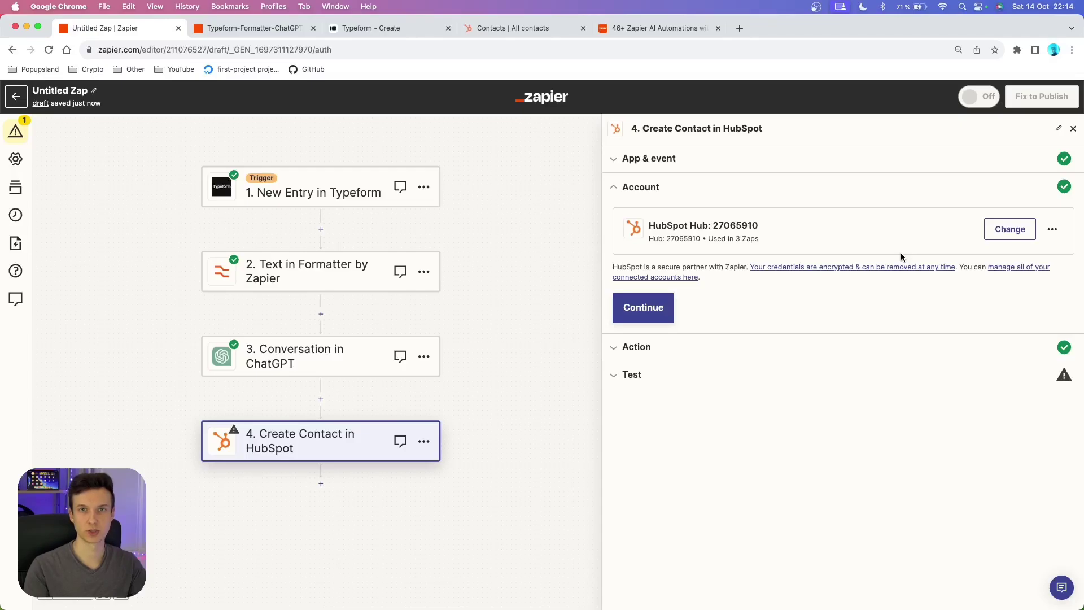
{"action": "left_click", "coordinate": [647, 308]}
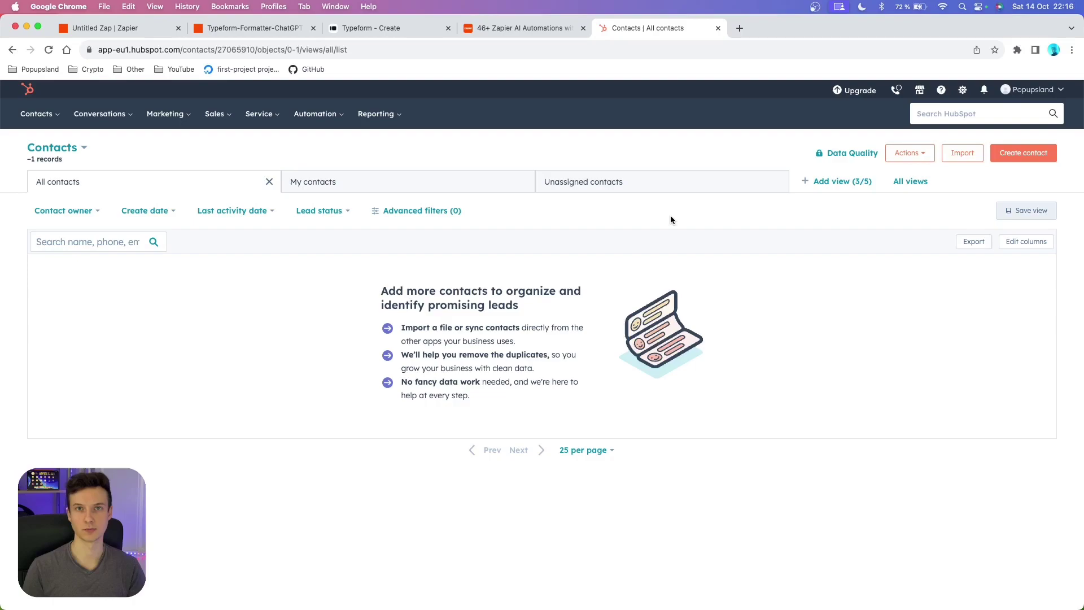
Step: From HubSpot's settings, start a new contact property labelled AI Inquiry Summary in the Contact activity group and continue to the field type
{"action": "left_click", "coordinate": [962, 92]}
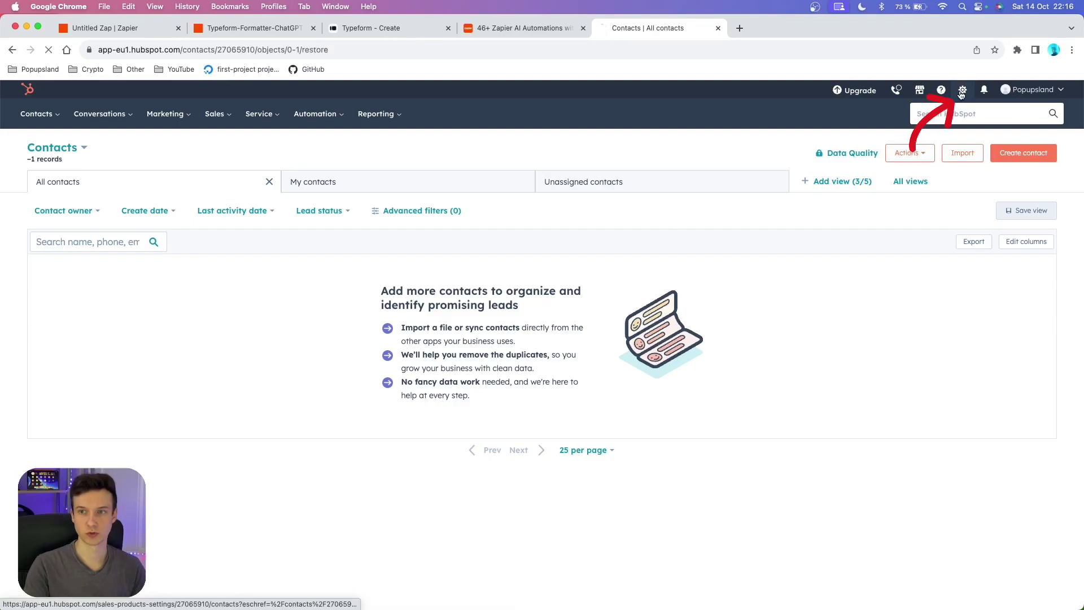
{"action": "scroll", "coordinate": [50, 297], "scroll_direction": "down", "scroll_amount": 5}
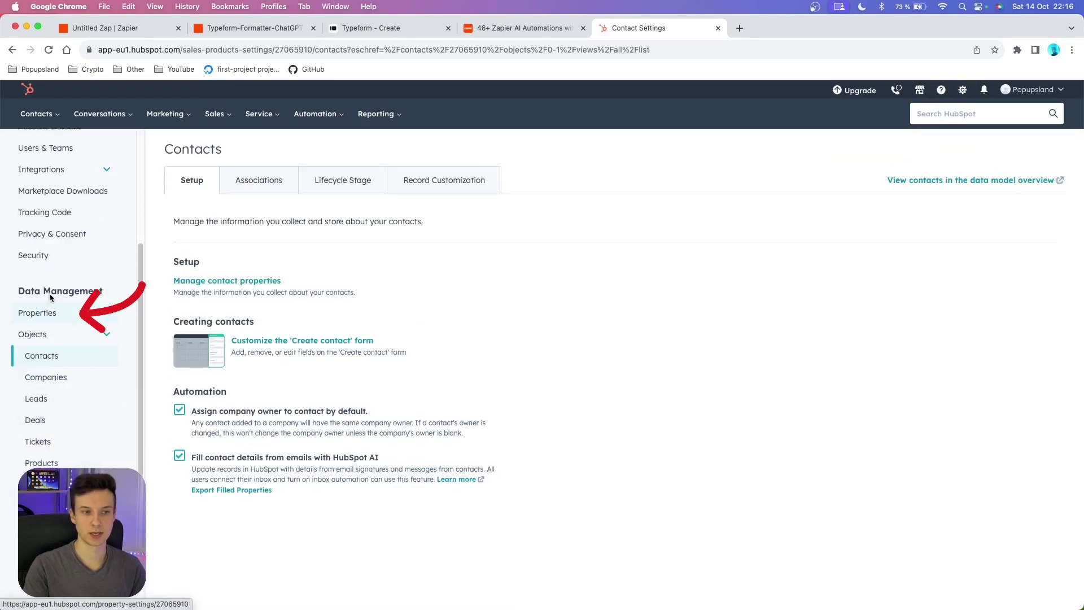
{"action": "left_click", "coordinate": [45, 312]}
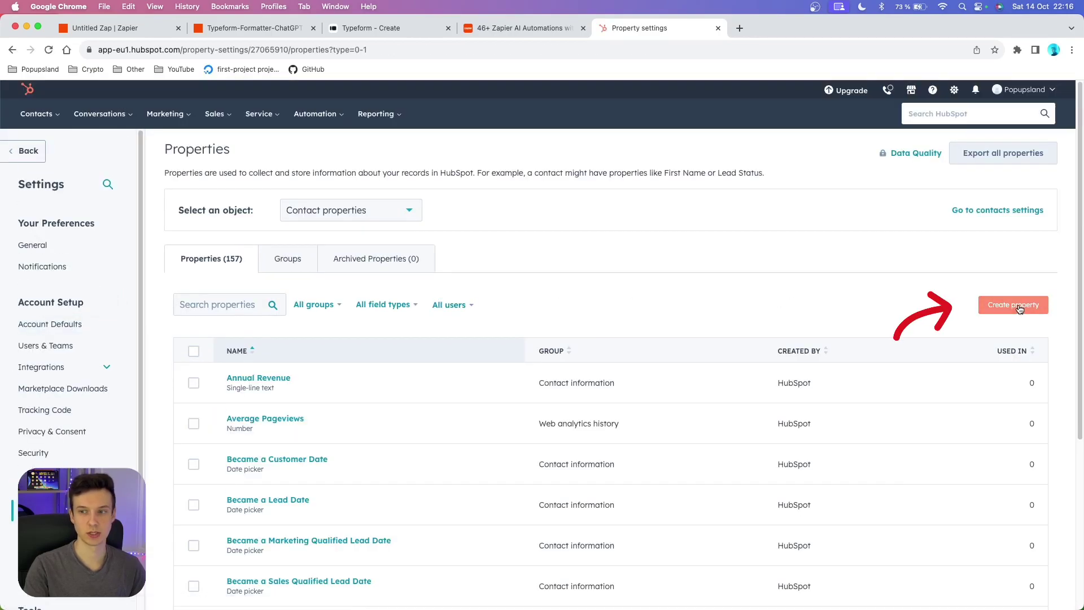
{"action": "left_click", "coordinate": [1019, 310]}
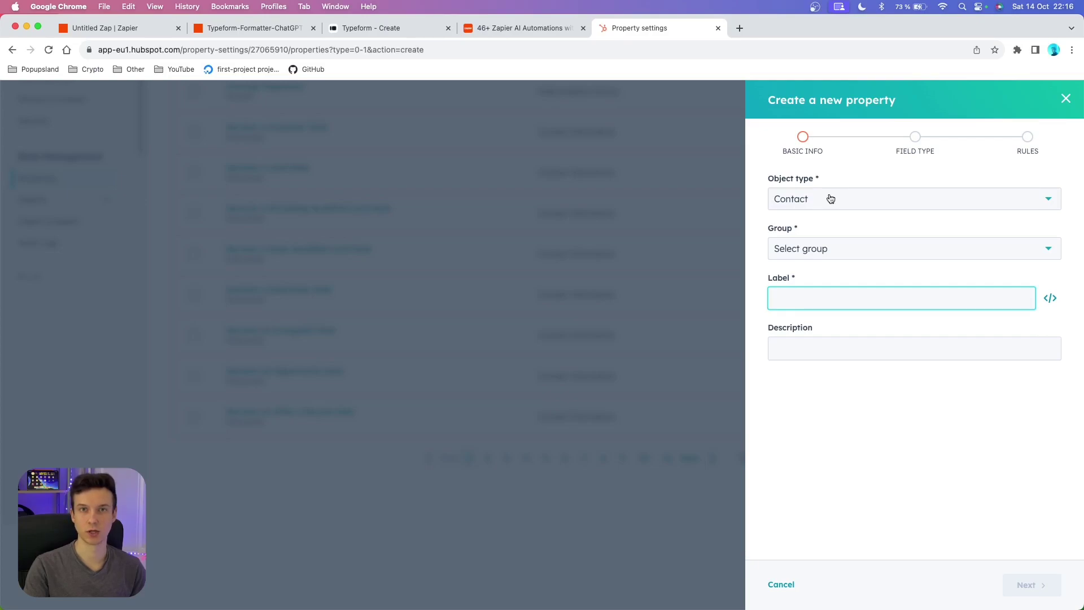
{"action": "left_click", "coordinate": [855, 257]}
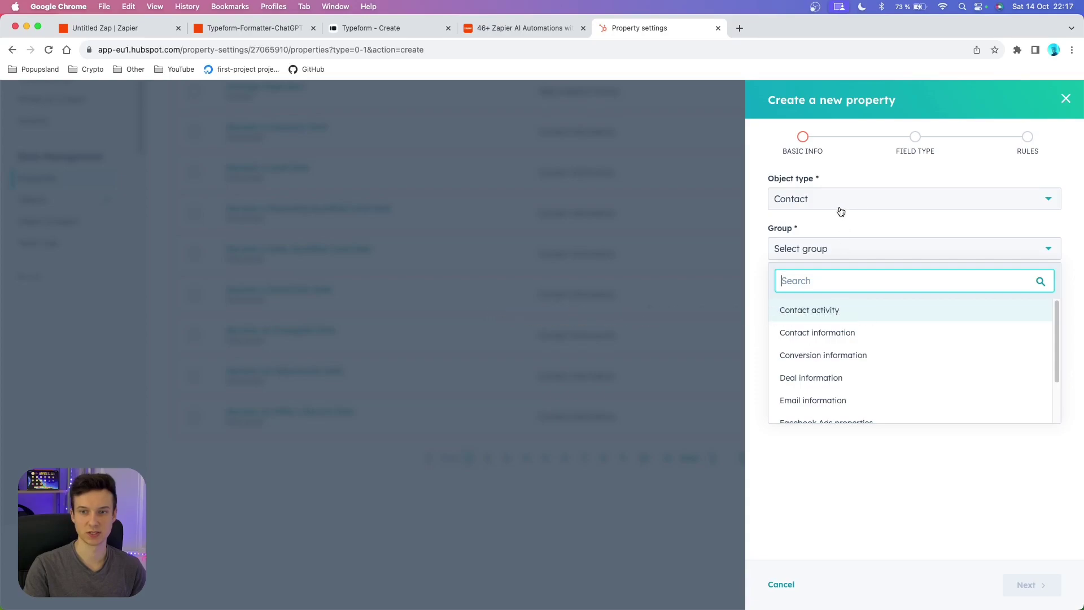
{"action": "left_click", "coordinate": [856, 296]}
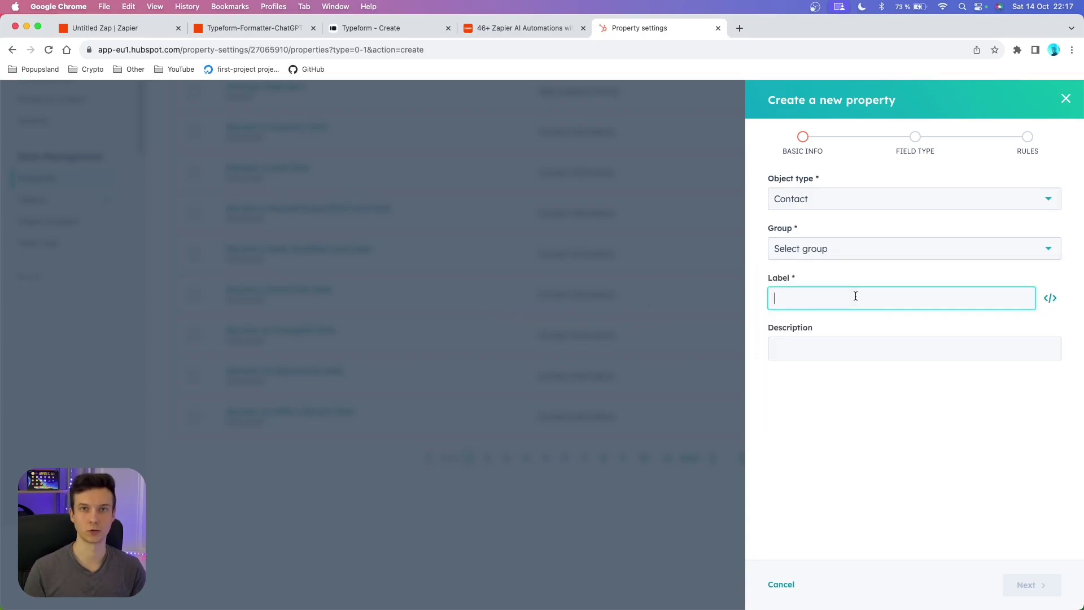
{"action": "type", "text": "AI Inquiry Summary"}
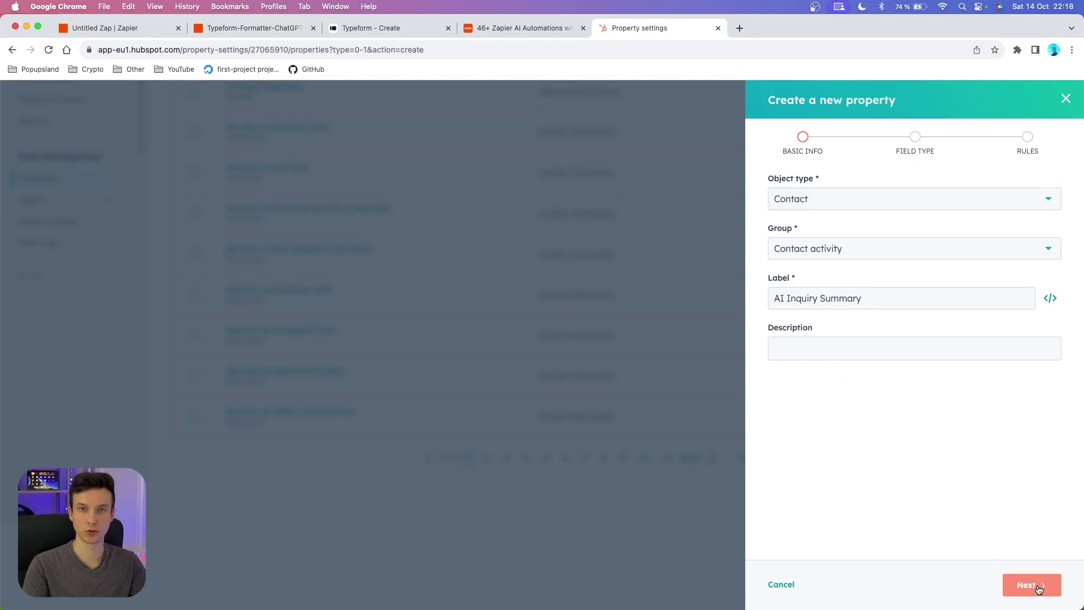
{"action": "left_click", "coordinate": [1039, 589]}
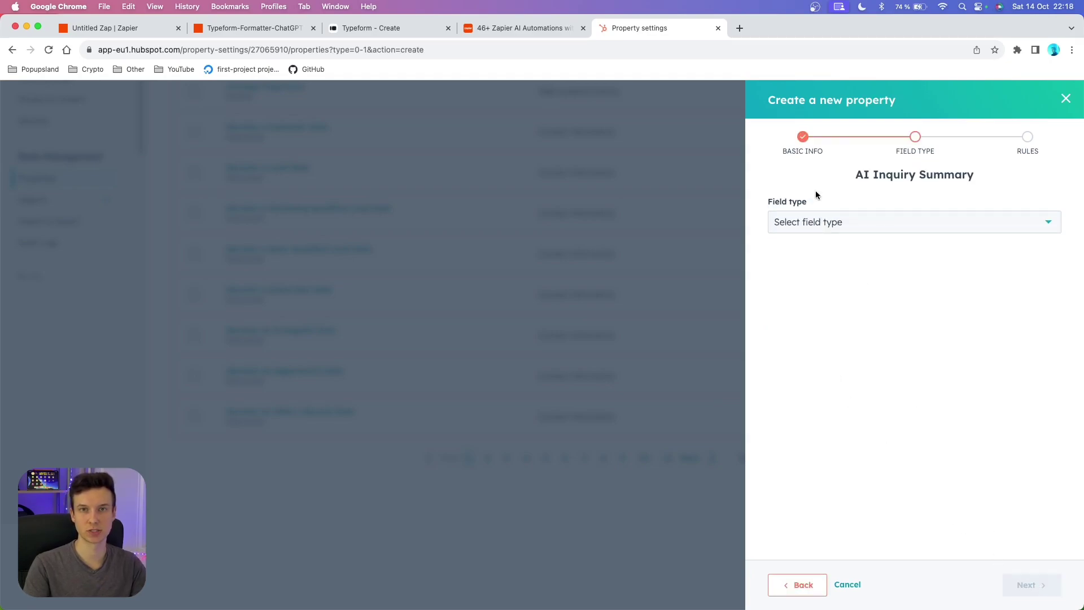
Step: Set the AI Inquiry Summary property's field type to Rich text and create the property
{"action": "left_click", "coordinate": [818, 222]}
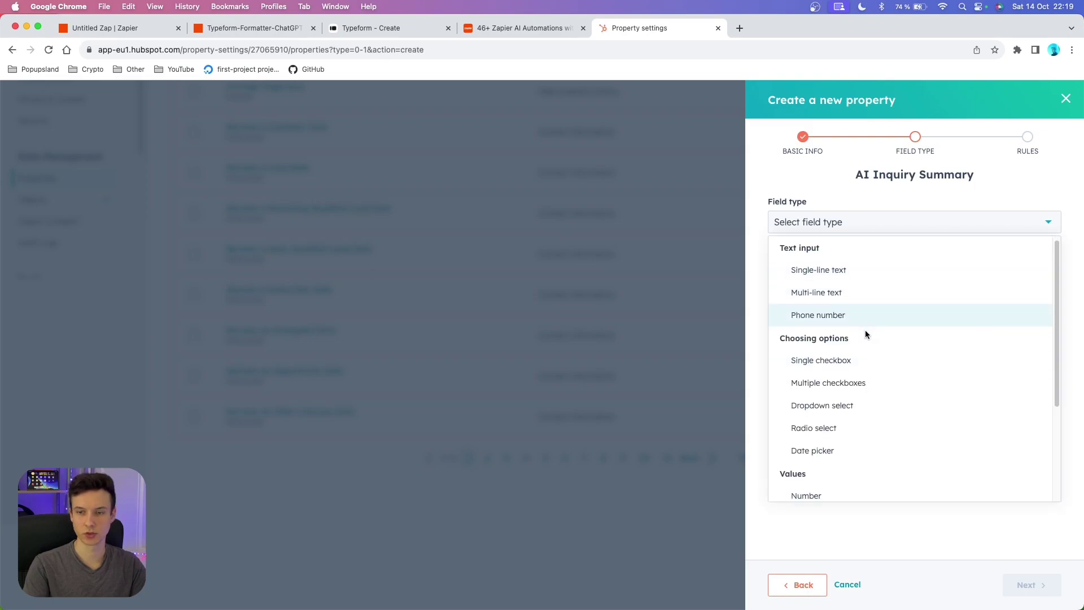
{"action": "scroll", "coordinate": [865, 331], "scroll_direction": "down", "scroll_amount": 3}
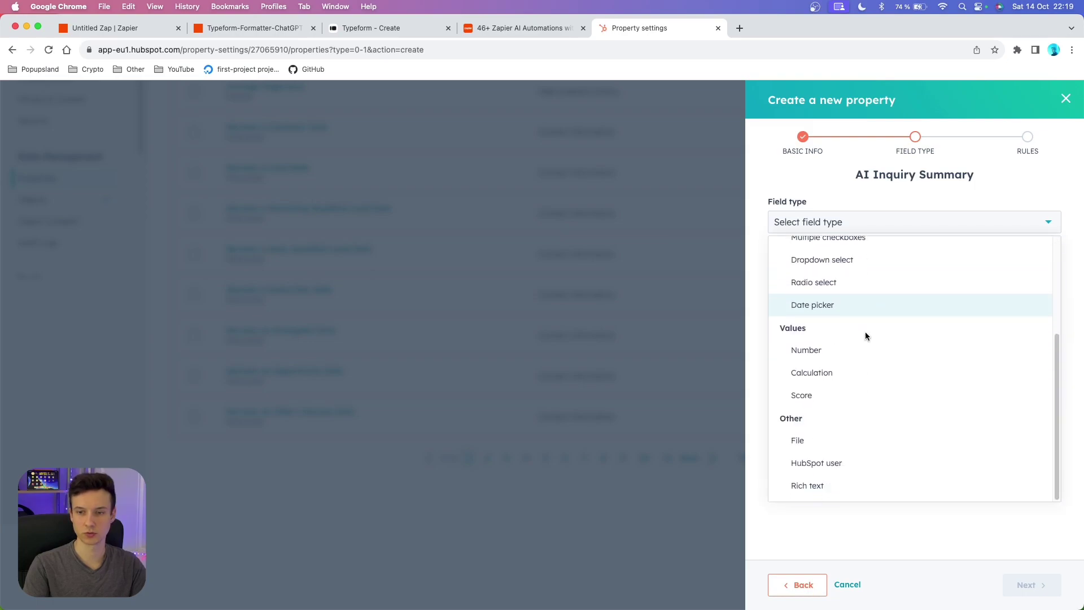
{"action": "left_click", "coordinate": [840, 485]}
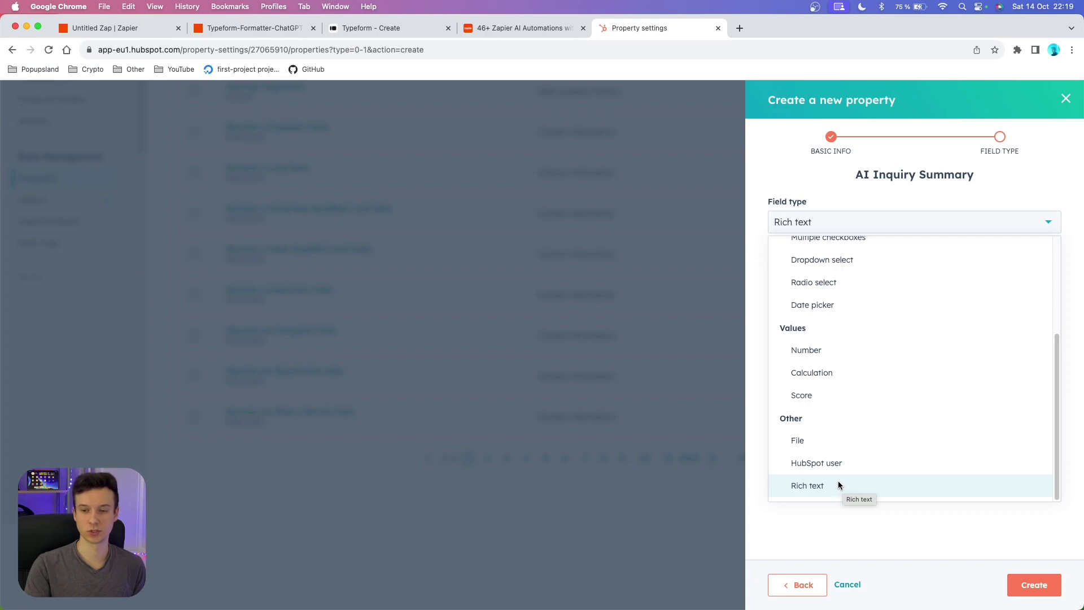
{"action": "scroll", "coordinate": [853, 338], "scroll_direction": "up", "scroll_amount": 5}
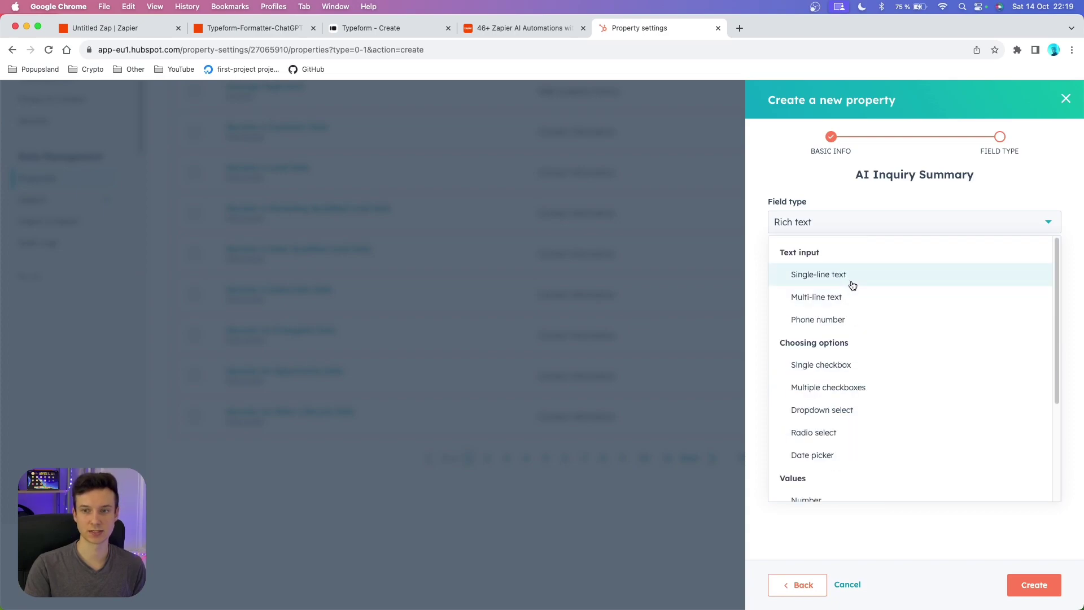
{"action": "scroll", "coordinate": [849, 285], "scroll_direction": "down", "scroll_amount": 3}
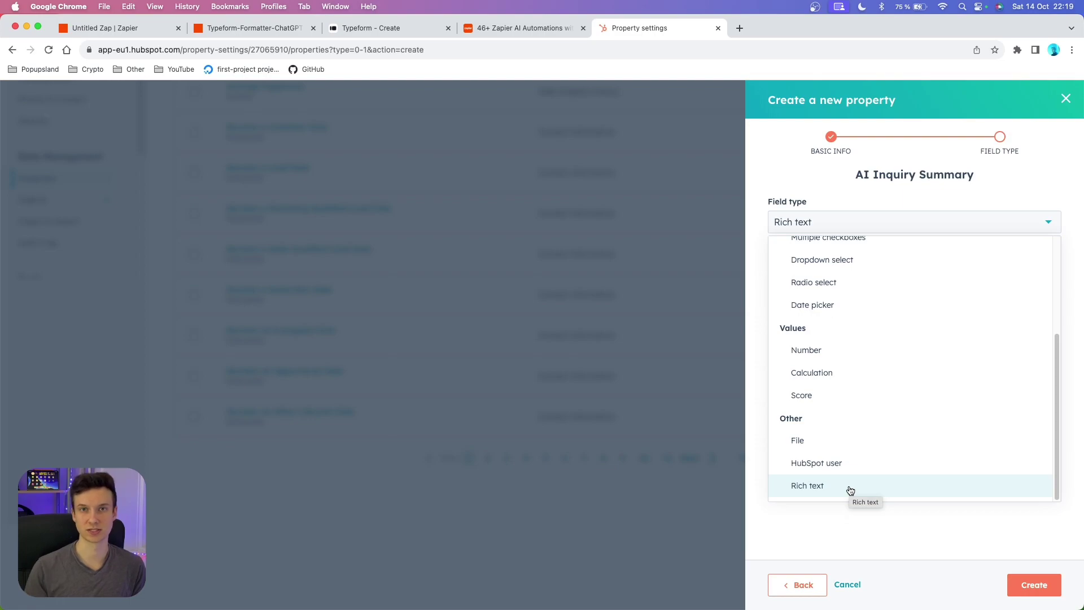
{"action": "left_click", "coordinate": [850, 489]}
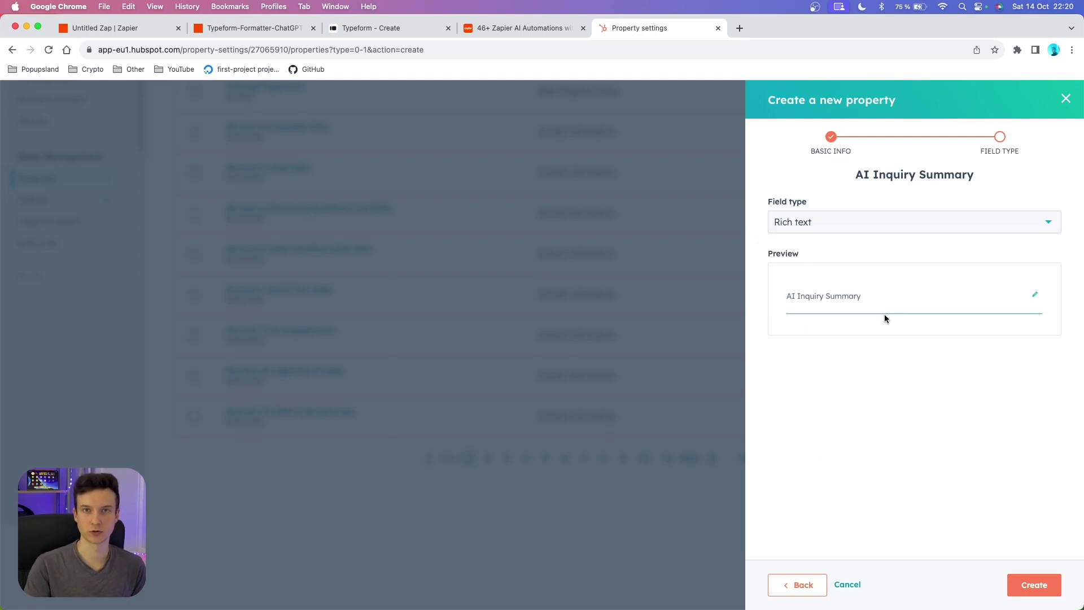
{"action": "left_click", "coordinate": [1043, 592]}
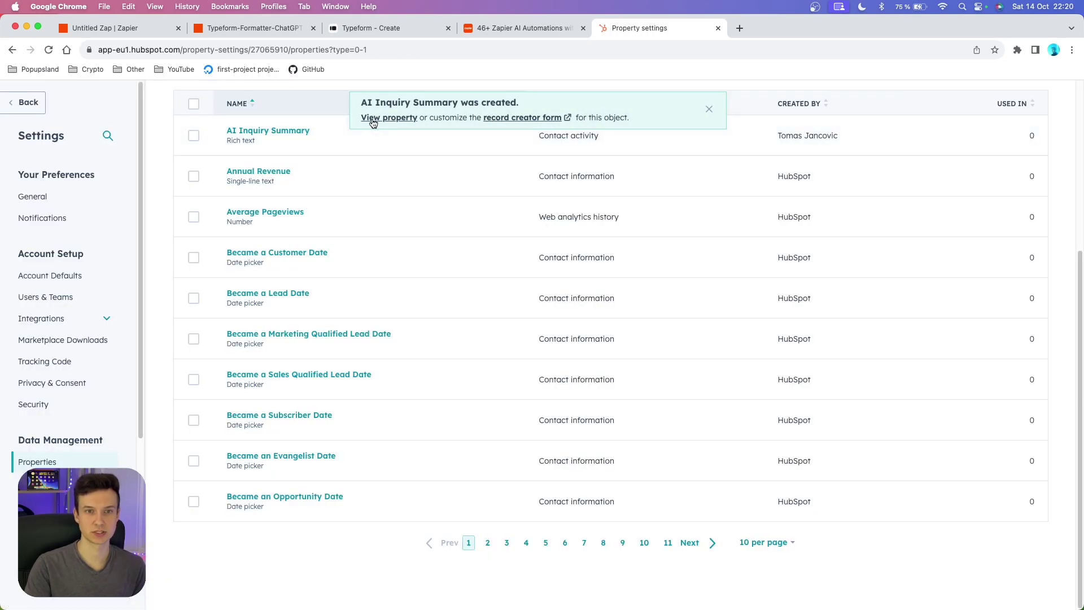
Step: Start another contact property labelled Typeform Source in the Contact activity group and continue to the field type
{"action": "scroll", "coordinate": [916, 306], "scroll_direction": "up", "scroll_amount": 5}
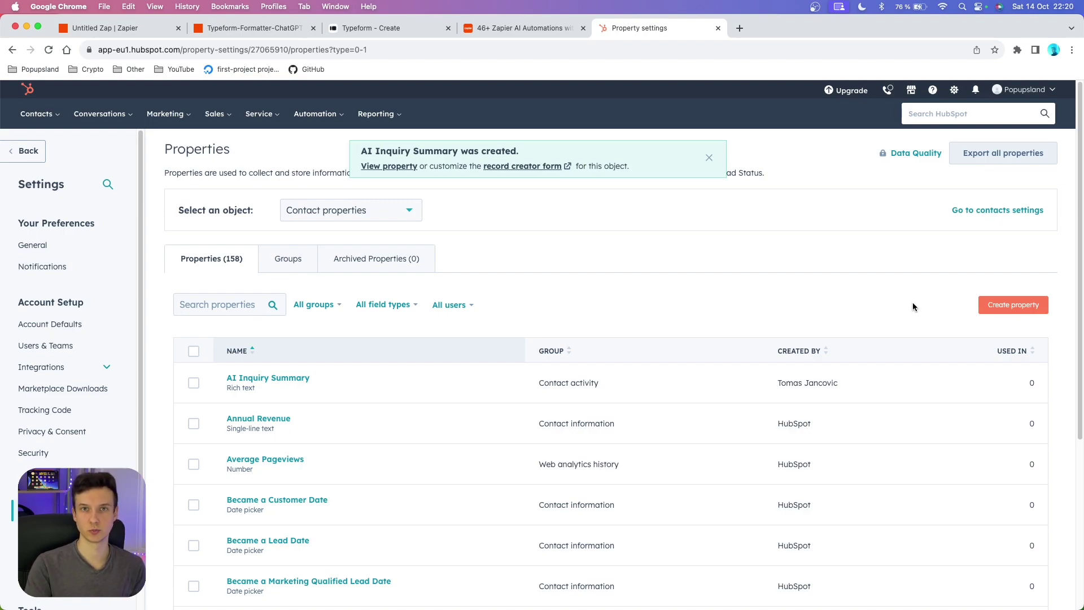
{"action": "left_click", "coordinate": [1013, 305]}
{"action": "left_click", "coordinate": [842, 248]}
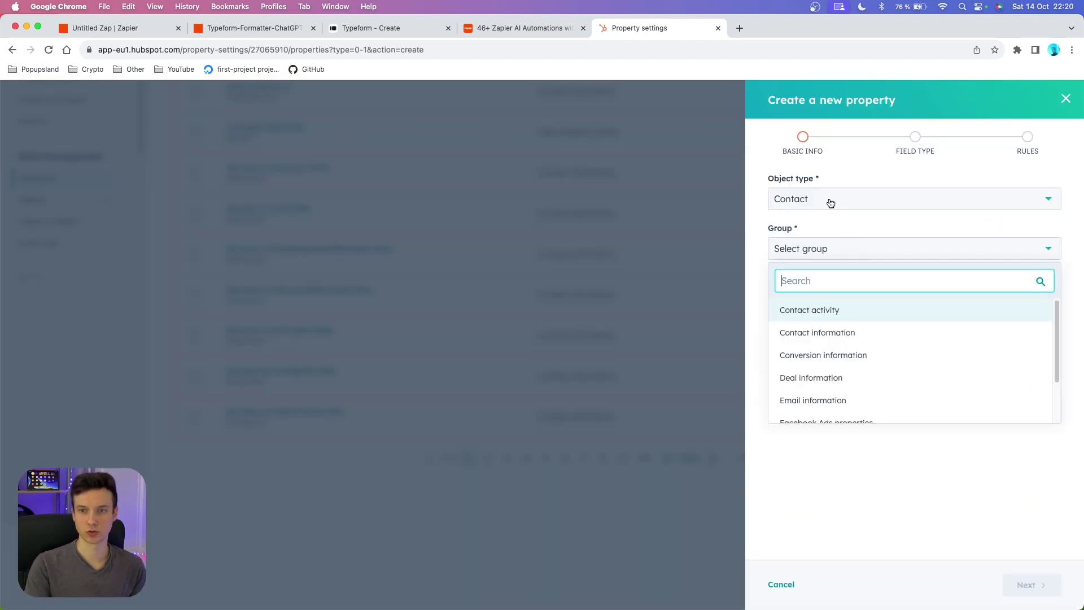
{"action": "left_click", "coordinate": [819, 310]}
{"action": "left_click", "coordinate": [836, 304]}
{"action": "type", "text": "Typeform Source"}
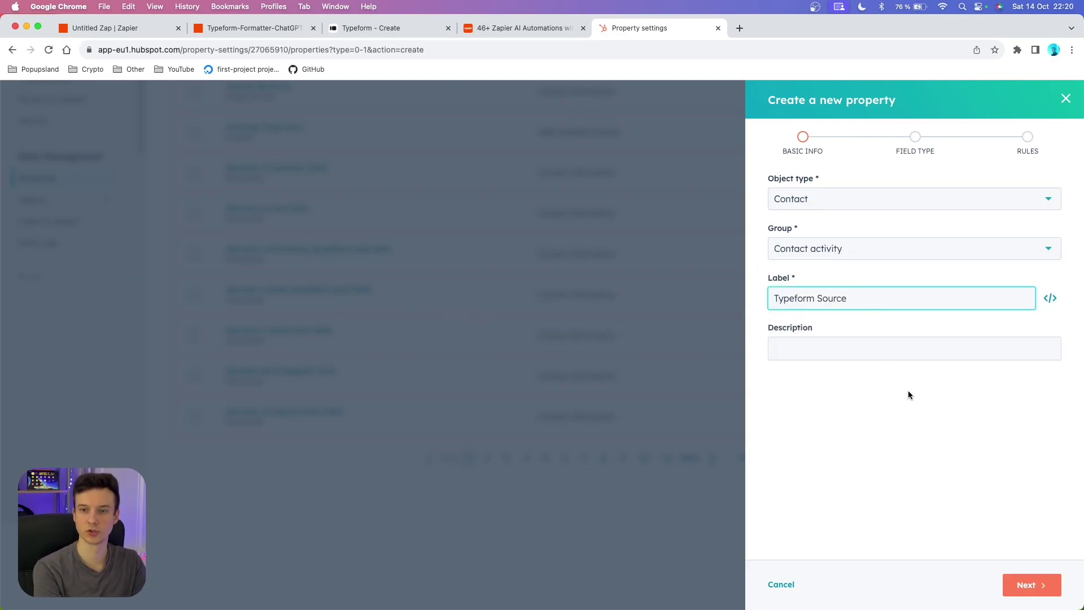
{"action": "left_click", "coordinate": [1022, 587]}
Step: Set the Typeform Source field type to Single checkbox, try its Yes option in the preview, and create the property
{"action": "left_click", "coordinate": [847, 225]}
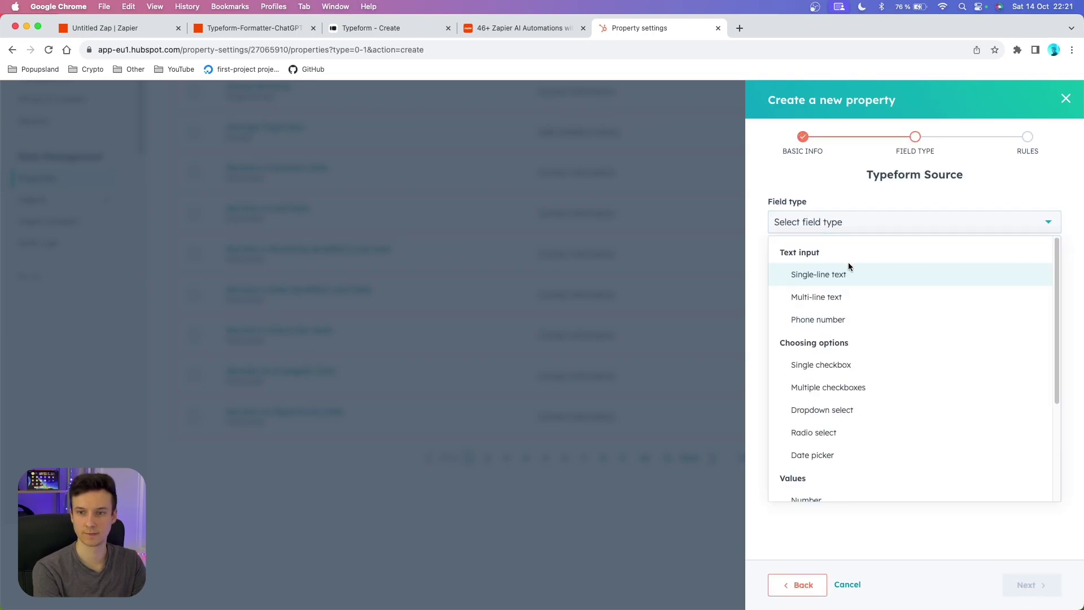
{"action": "left_click", "coordinate": [867, 373]}
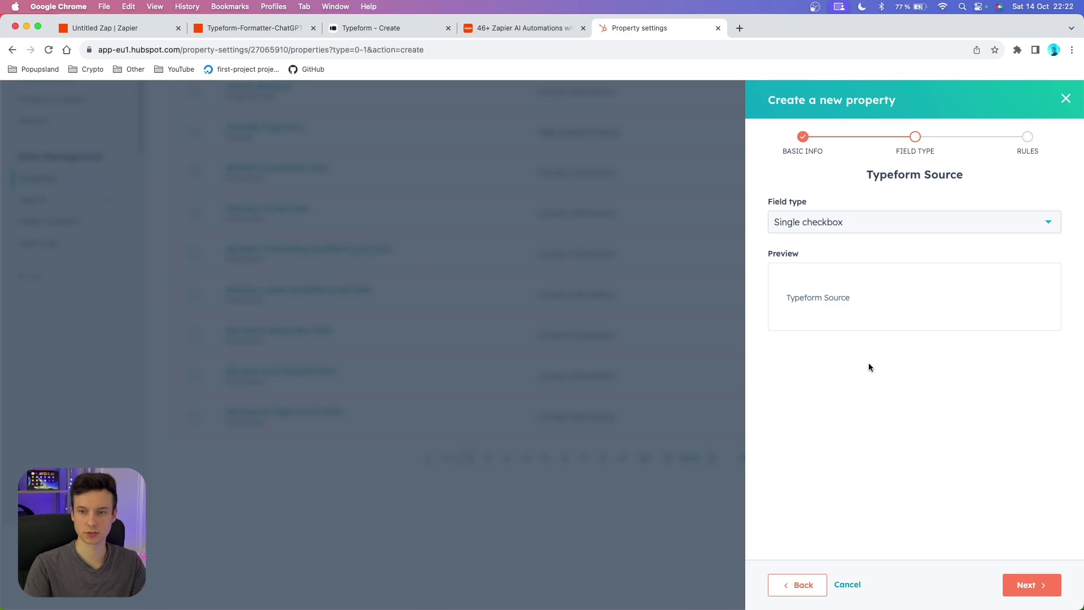
{"action": "left_click", "coordinate": [794, 304]}
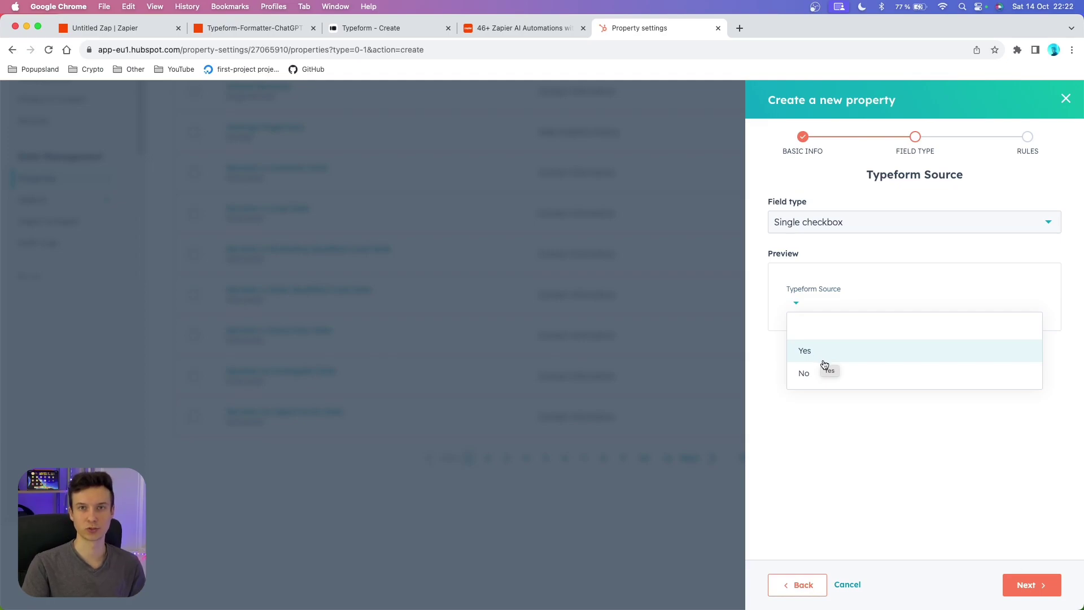
{"action": "left_click", "coordinate": [822, 359]}
{"action": "left_click", "coordinate": [1023, 584]}
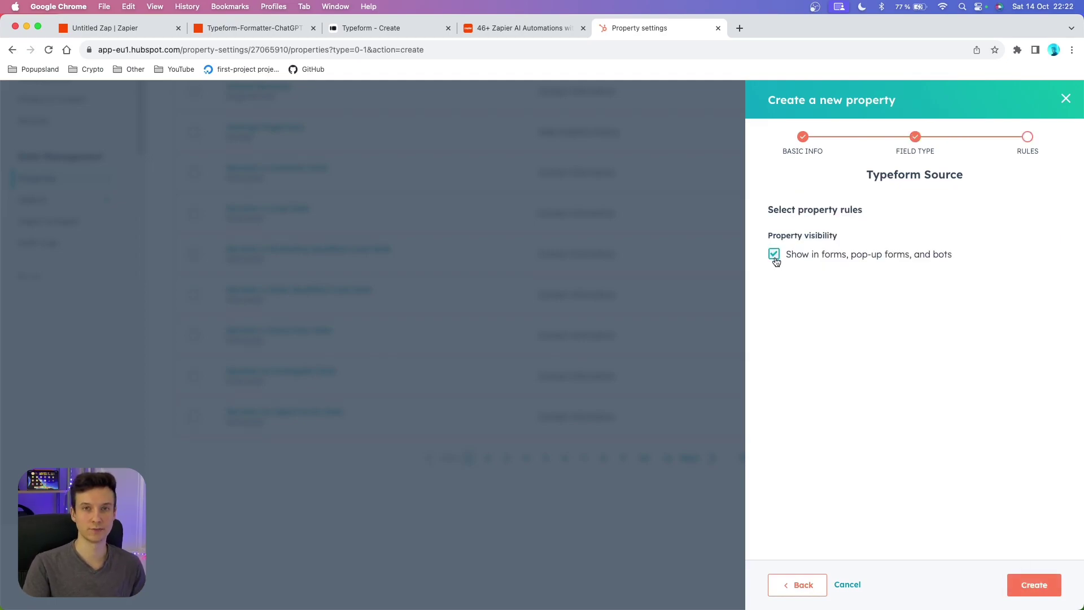
{"action": "left_click", "coordinate": [1037, 584]}
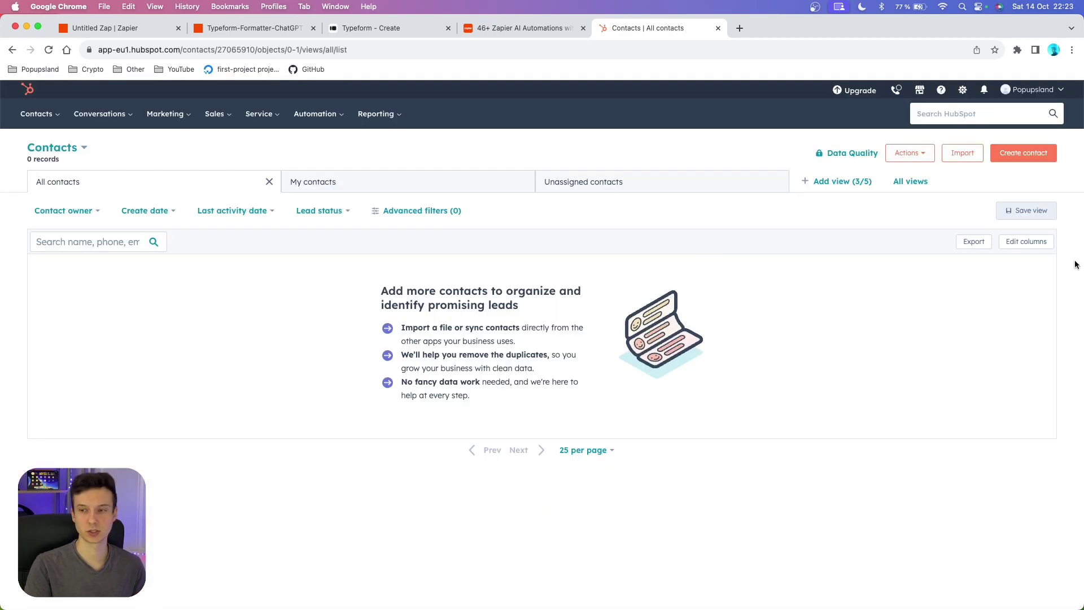
Step: Add the AI Inquiry Summary column to the All contacts view and place it directly after Message
{"action": "left_click", "coordinate": [1026, 241]}
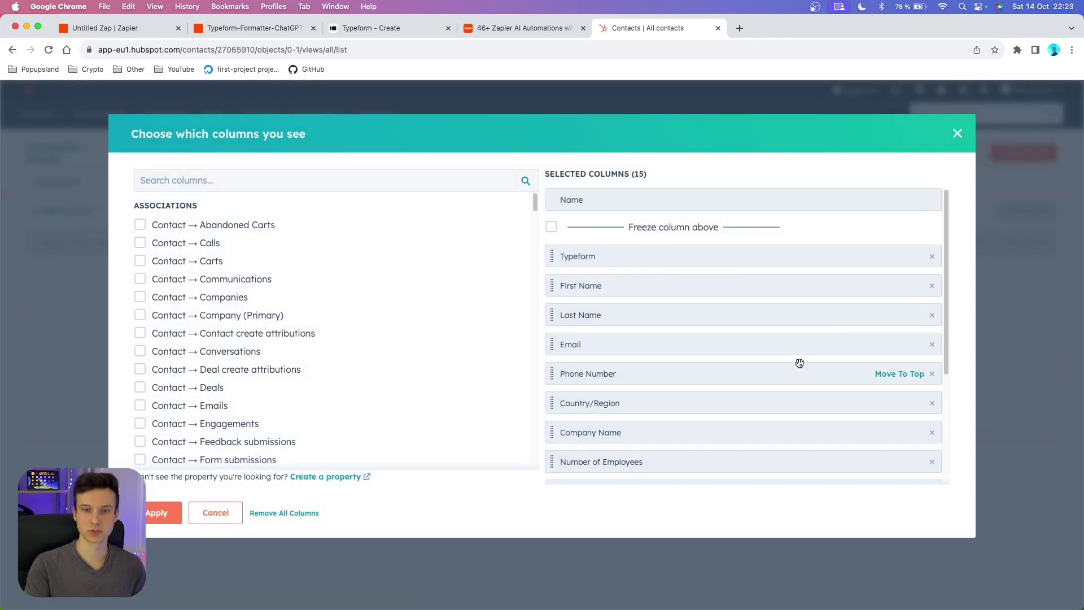
{"action": "left_click", "coordinate": [287, 185]}
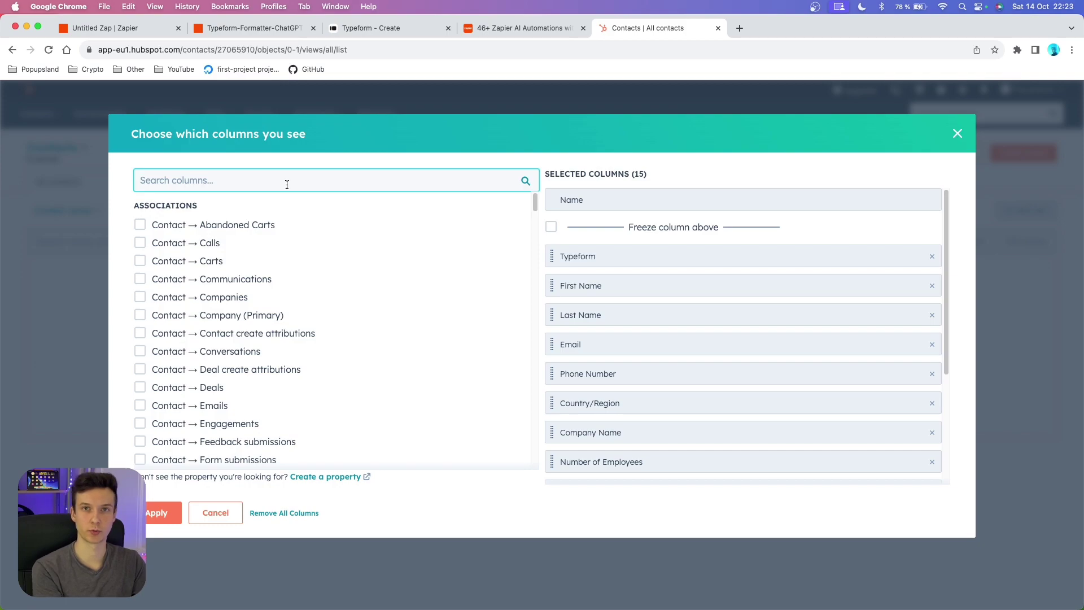
{"action": "type", "text": "AI"}
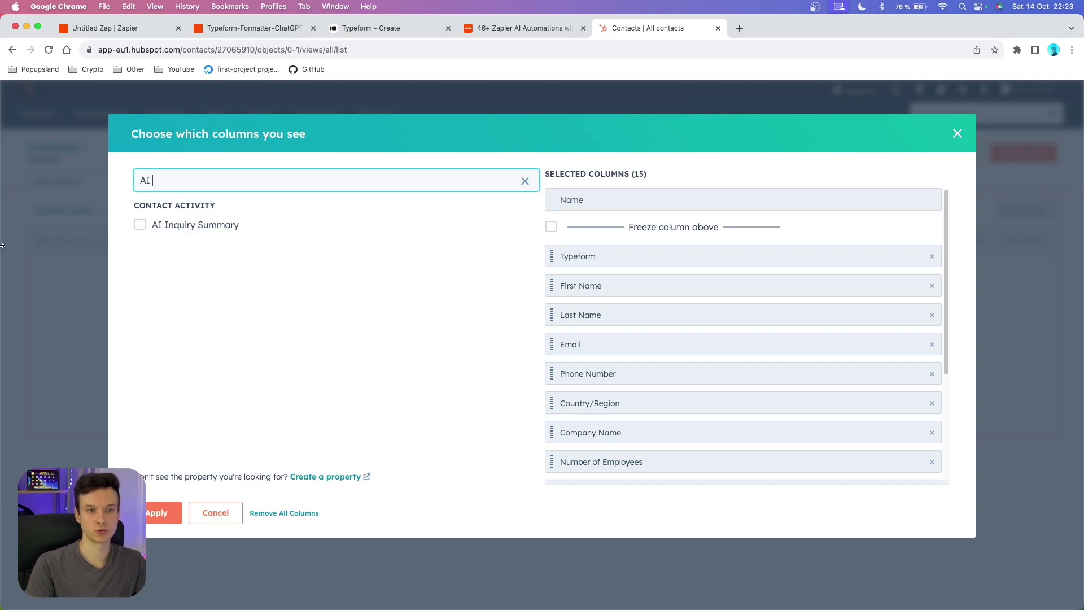
{"action": "left_click", "coordinate": [141, 225]}
{"action": "left_click_drag", "start_coordinate": [646, 467], "coordinate": [642, 351]}
Step: Add the Typeform Source column, place it between Email and Phone Number, and apply the column changes
{"action": "double_click", "coordinate": [145, 181]}
{"action": "type", "text": "typeform sou"}
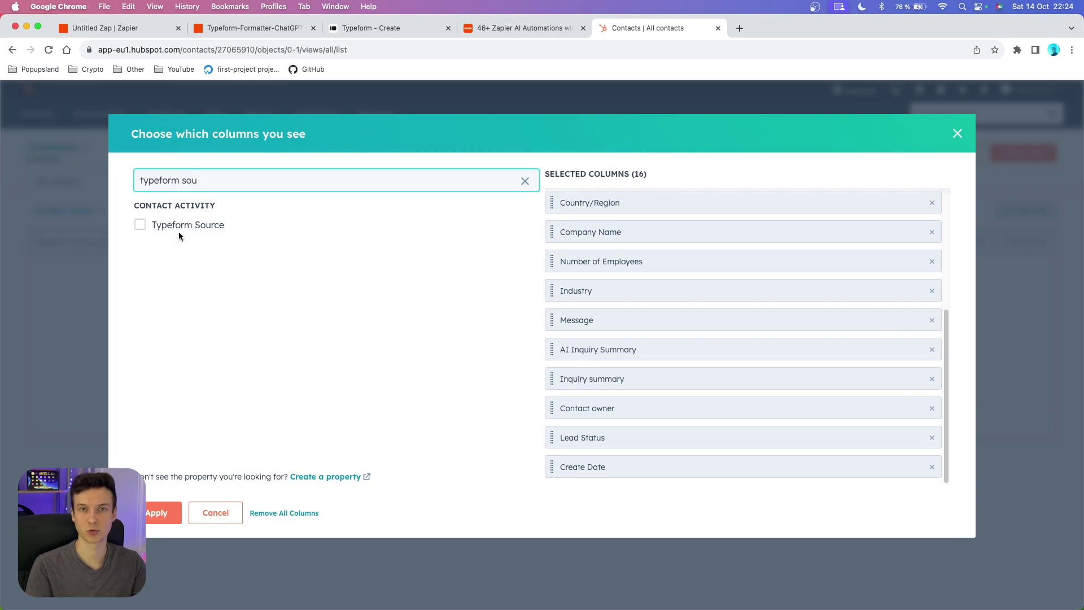
{"action": "left_click", "coordinate": [140, 225]}
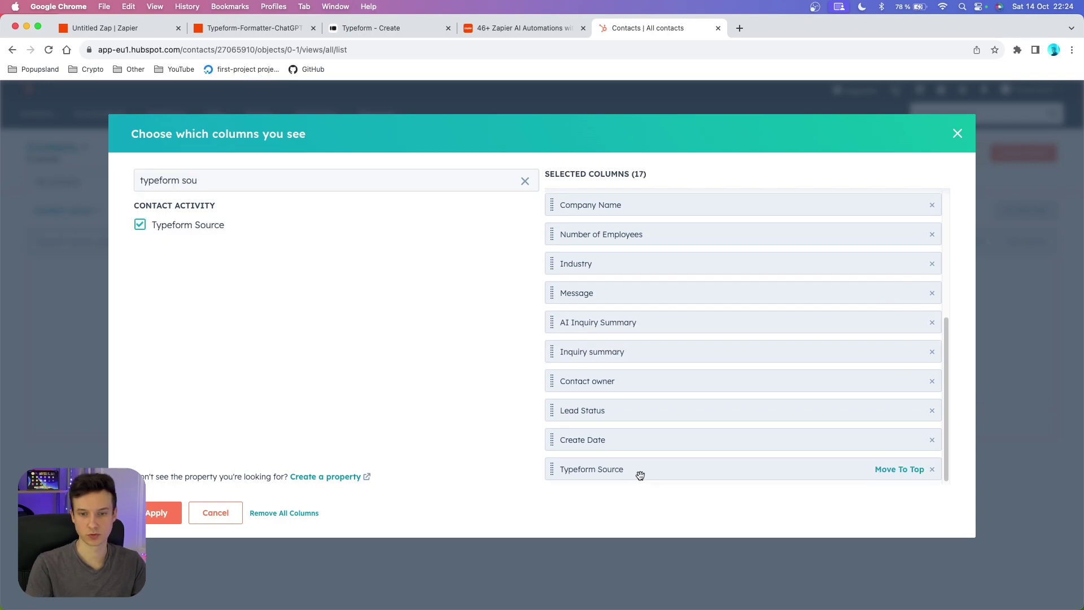
{"action": "left_click_drag", "start_coordinate": [642, 475], "coordinate": [637, 272]}
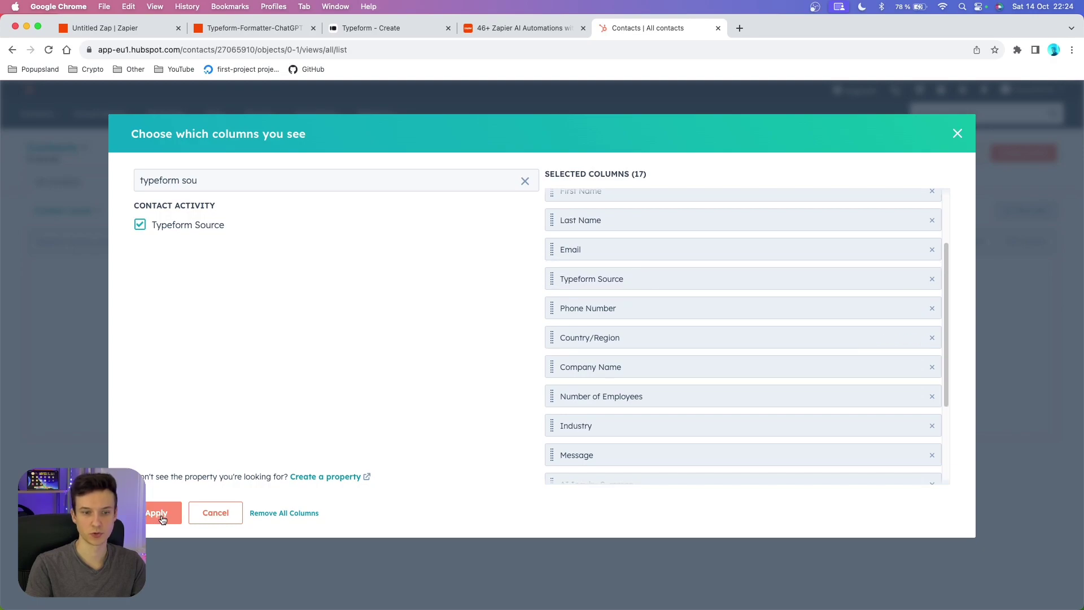
{"action": "left_click", "coordinate": [158, 513]}
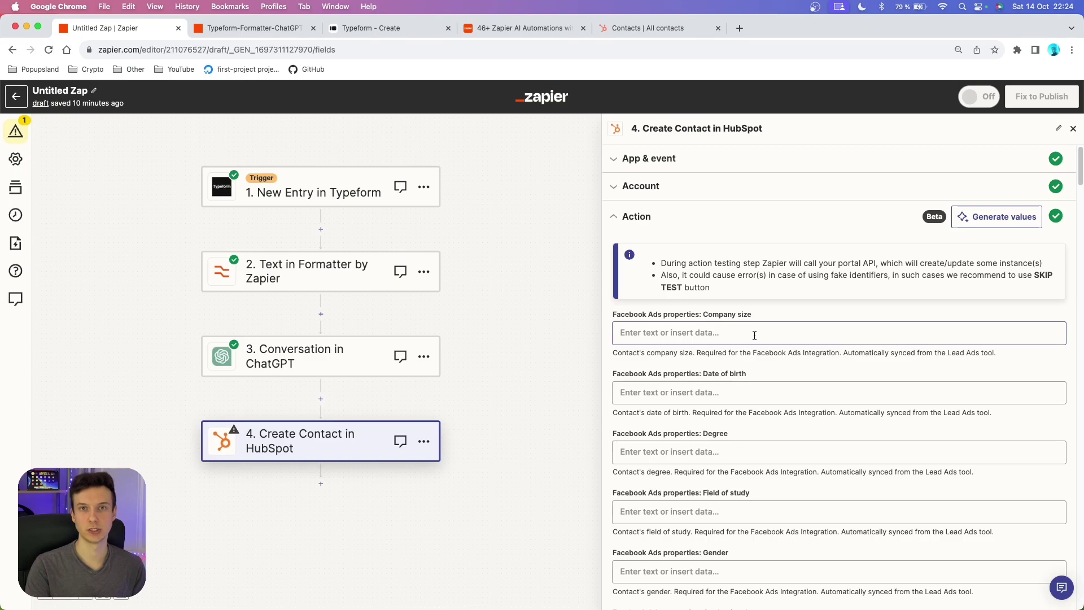
Step: Add the Contact activity property AI Inquiry Summary to the additional properties to retrieve in the HubSpot contact action
{"action": "scroll", "coordinate": [754, 335], "scroll_direction": "down", "scroll_amount": 20}
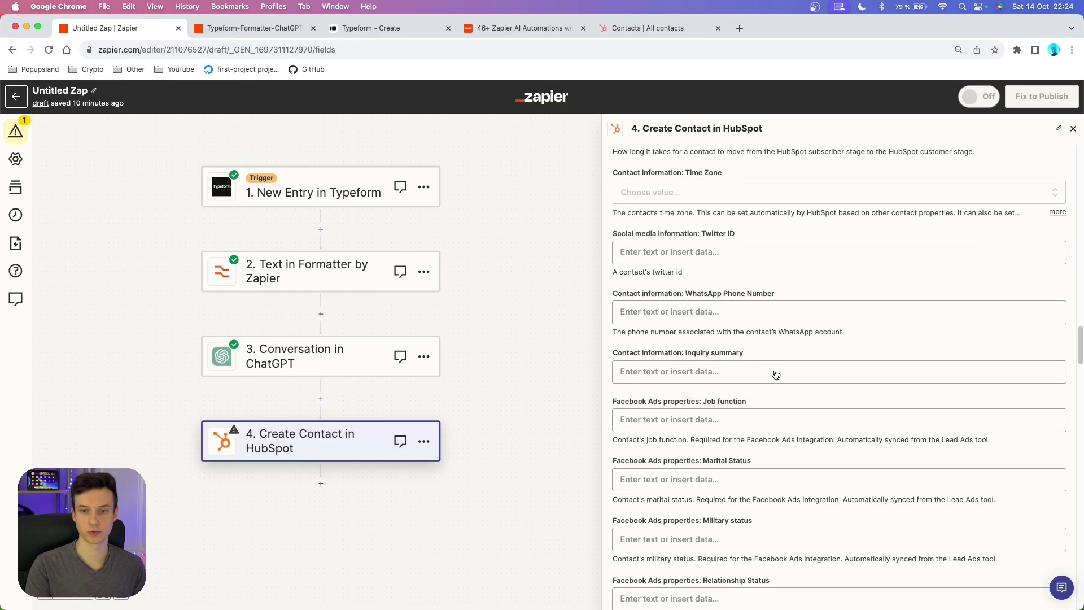
{"action": "scroll", "coordinate": [775, 375], "scroll_direction": "down", "scroll_amount": 10}
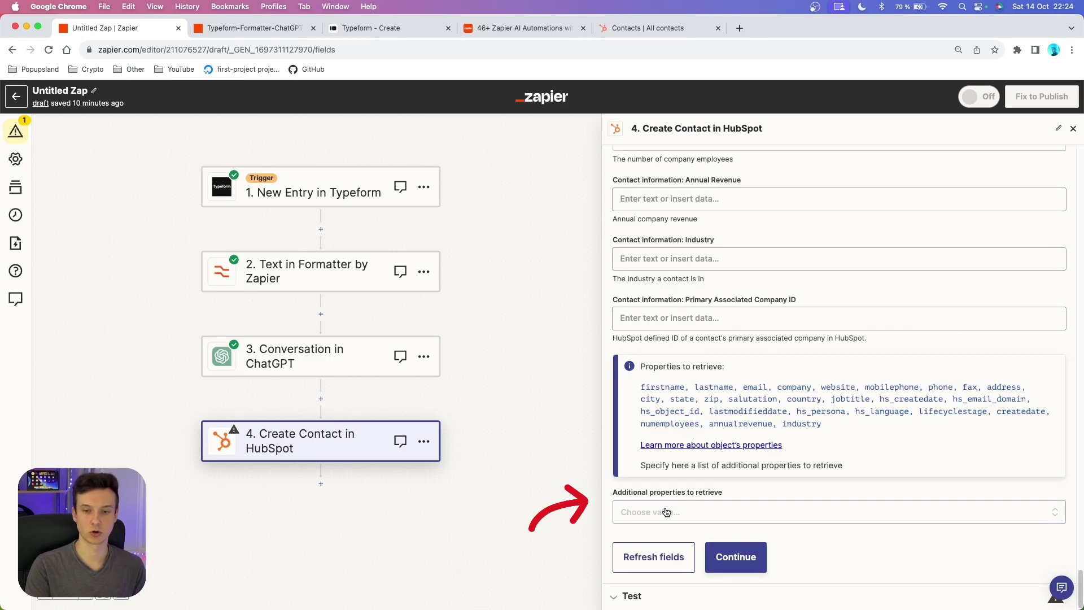
{"action": "left_click_drag", "start_coordinate": [640, 386], "coordinate": [838, 424]}
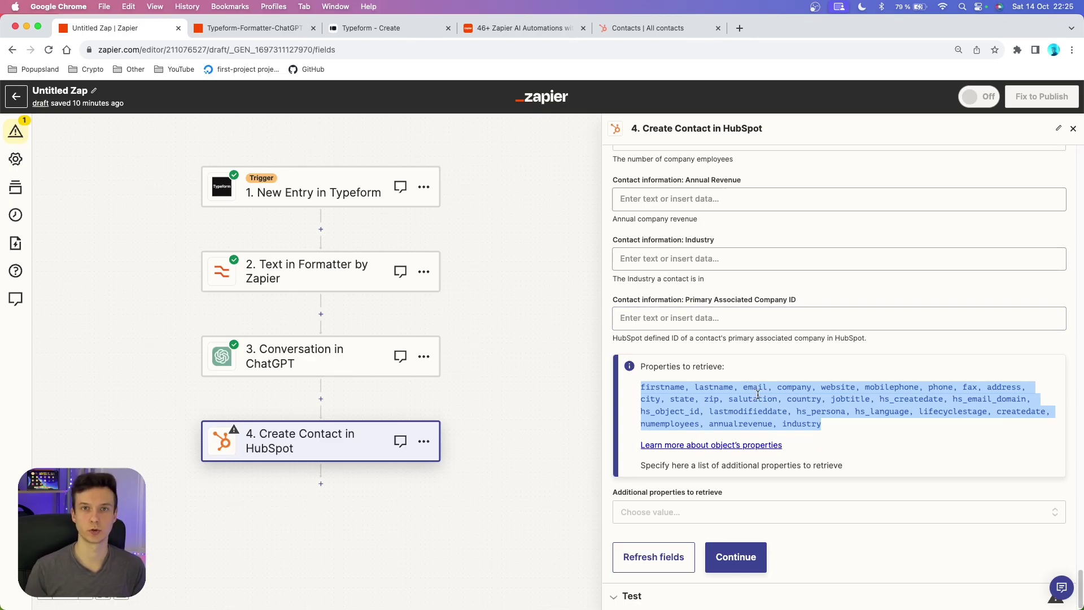
{"action": "left_click", "coordinate": [633, 512]}
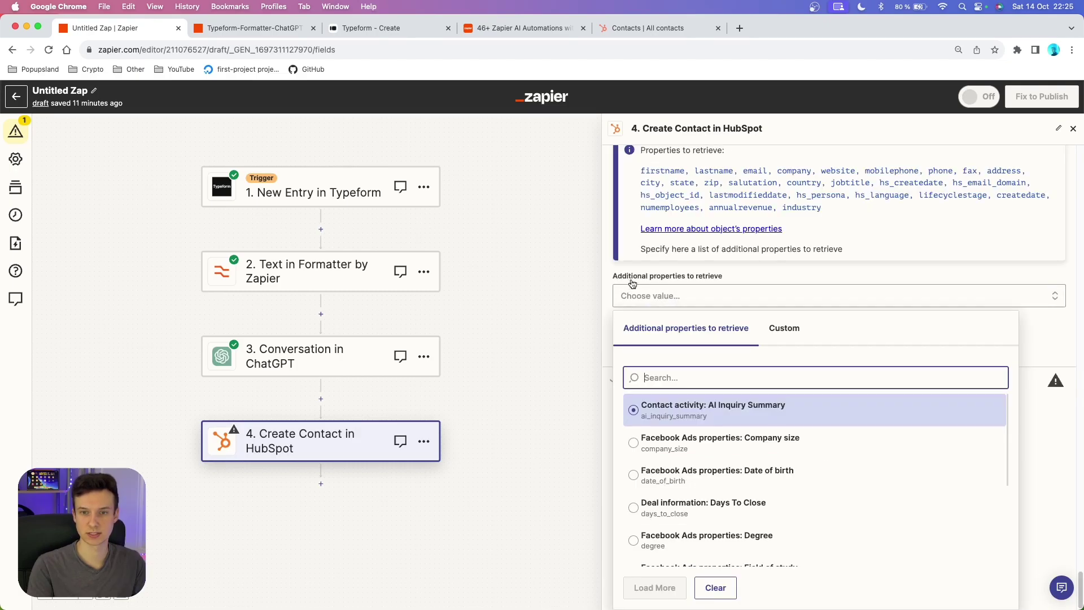
{"action": "type", "text": "a"}
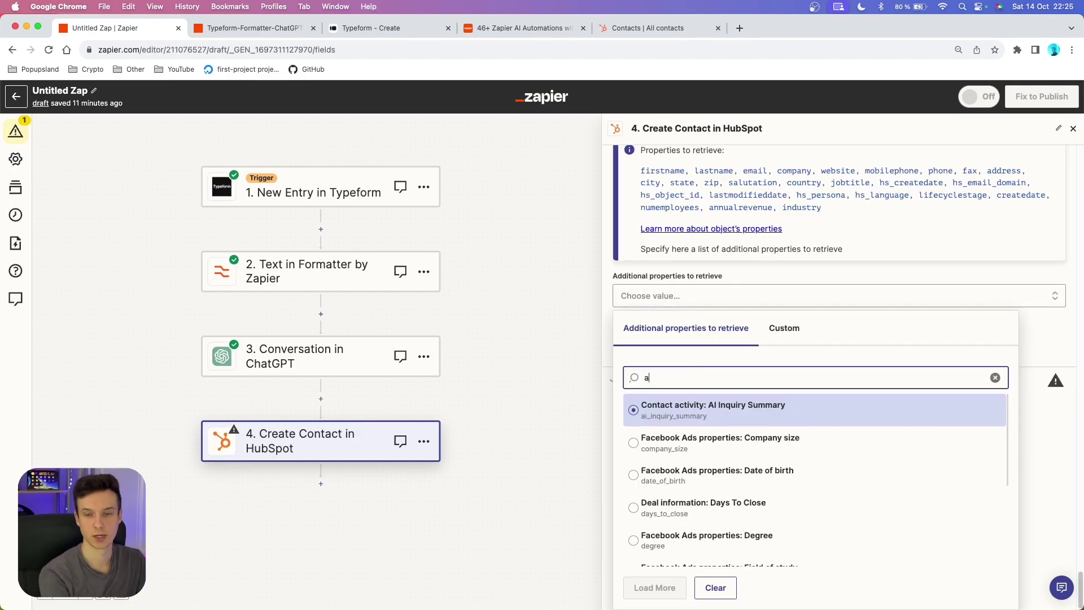
{"action": "type", "text": "i inq"}
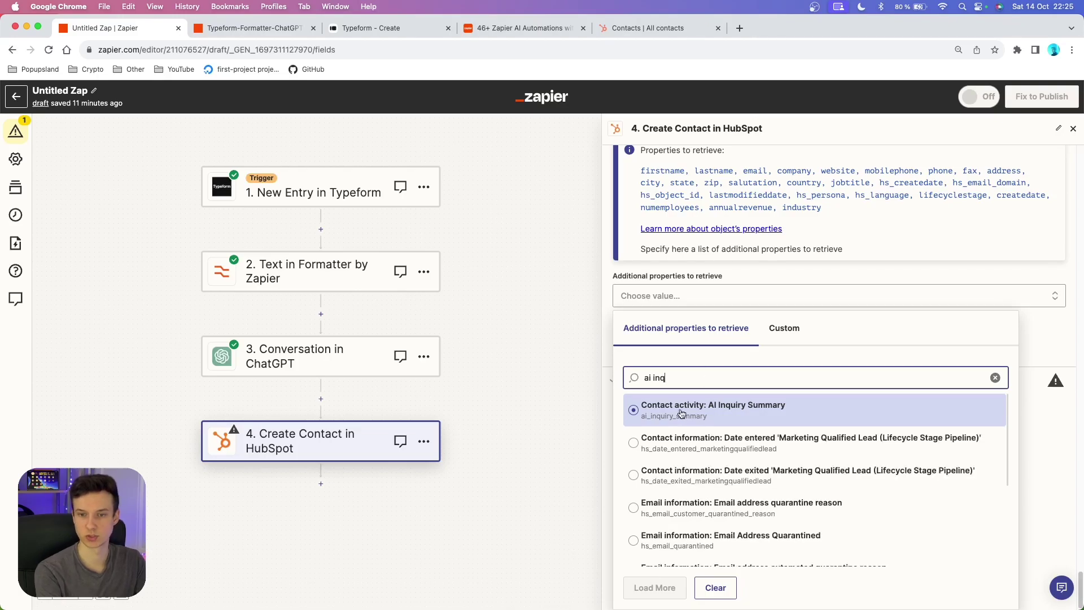
{"action": "left_click", "coordinate": [743, 418]}
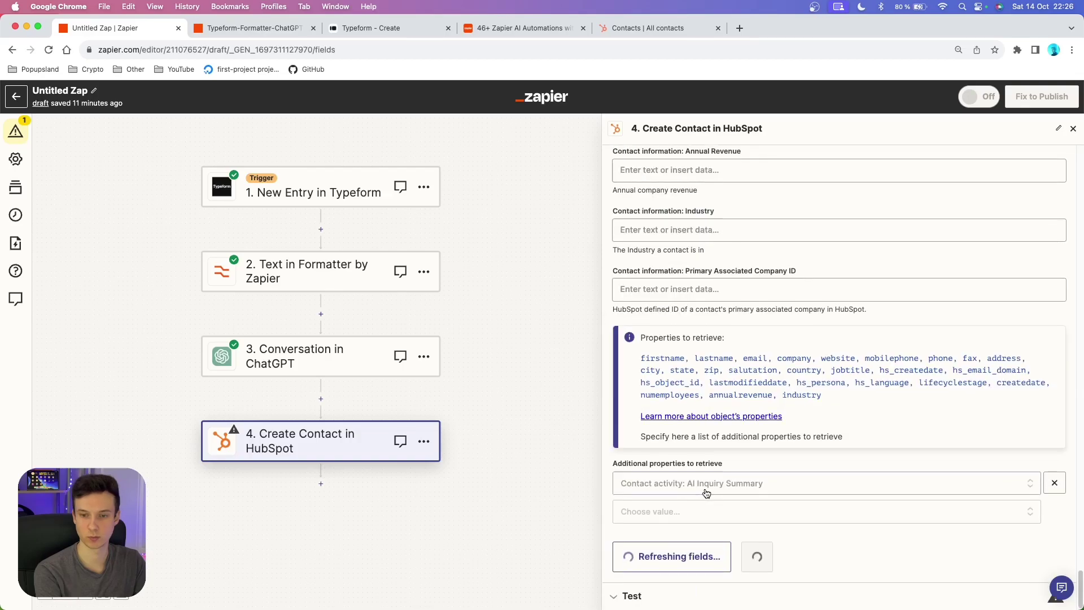
Step: Add Typeform Source as a second additional property to retrieve and refresh the action's fields
{"action": "left_click", "coordinate": [706, 503]}
{"action": "type", "text": "typeform sou"}
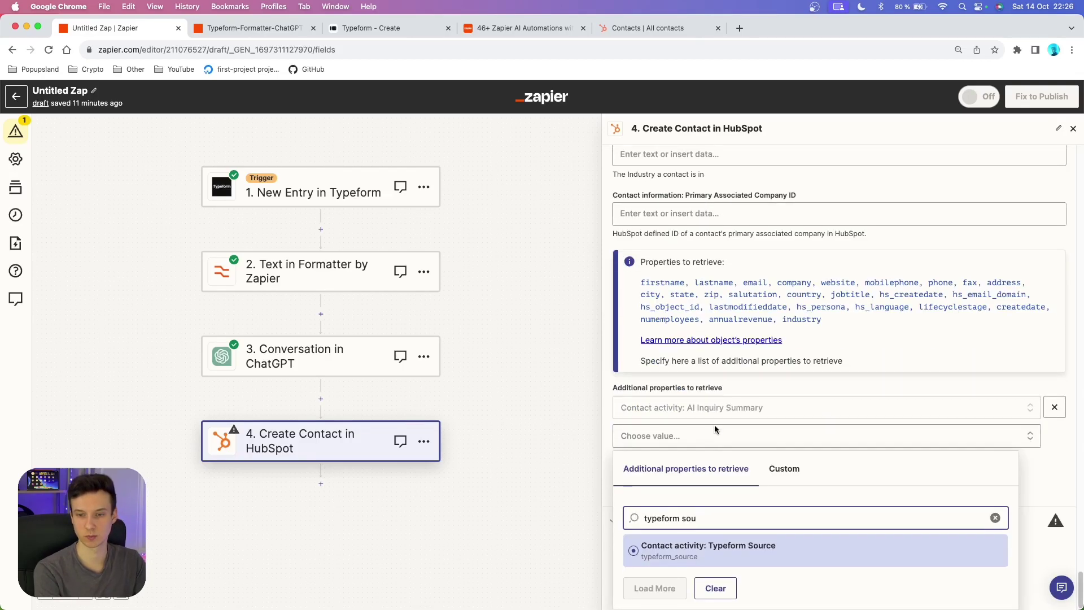
{"action": "left_click", "coordinate": [750, 550]}
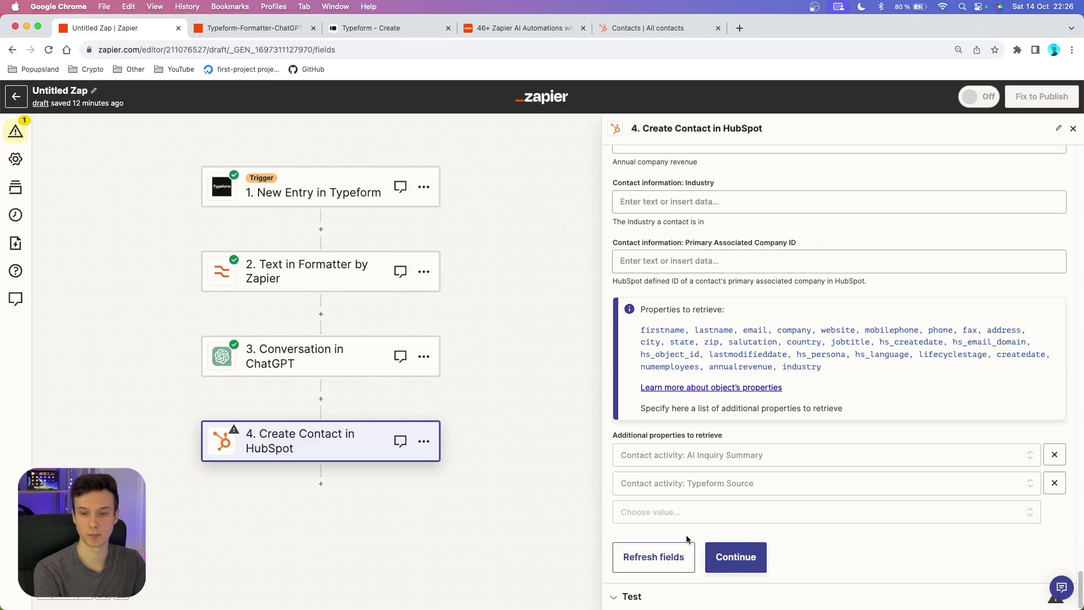
{"action": "left_click", "coordinate": [660, 561]}
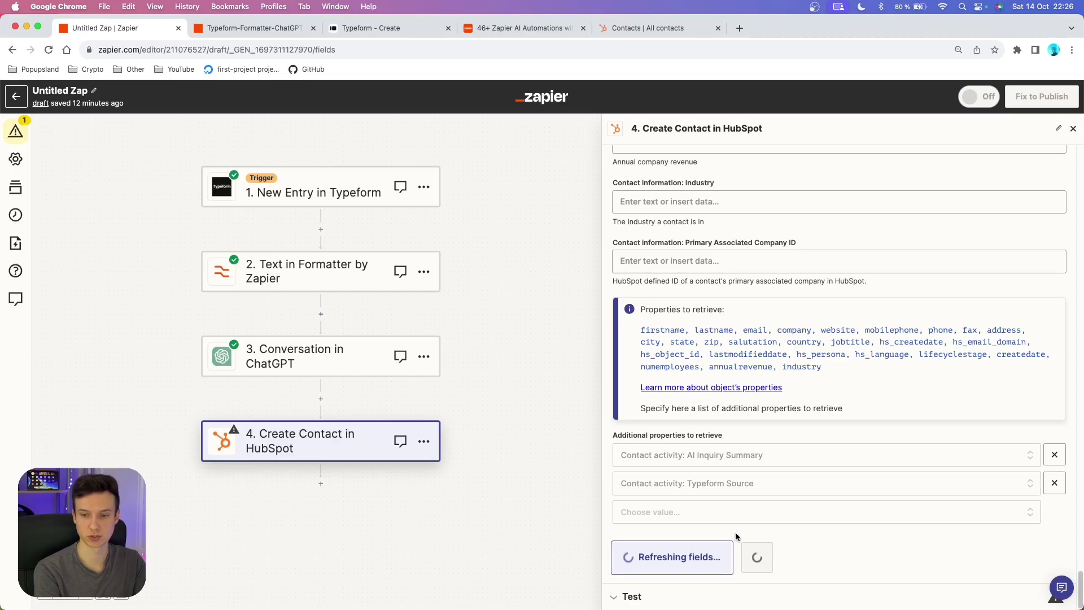
Step: Map the AI Inquiry Summary field to the Reply output of the ChatGPT conversation step
{"action": "scroll", "coordinate": [802, 465], "scroll_direction": "up", "scroll_amount": 15}
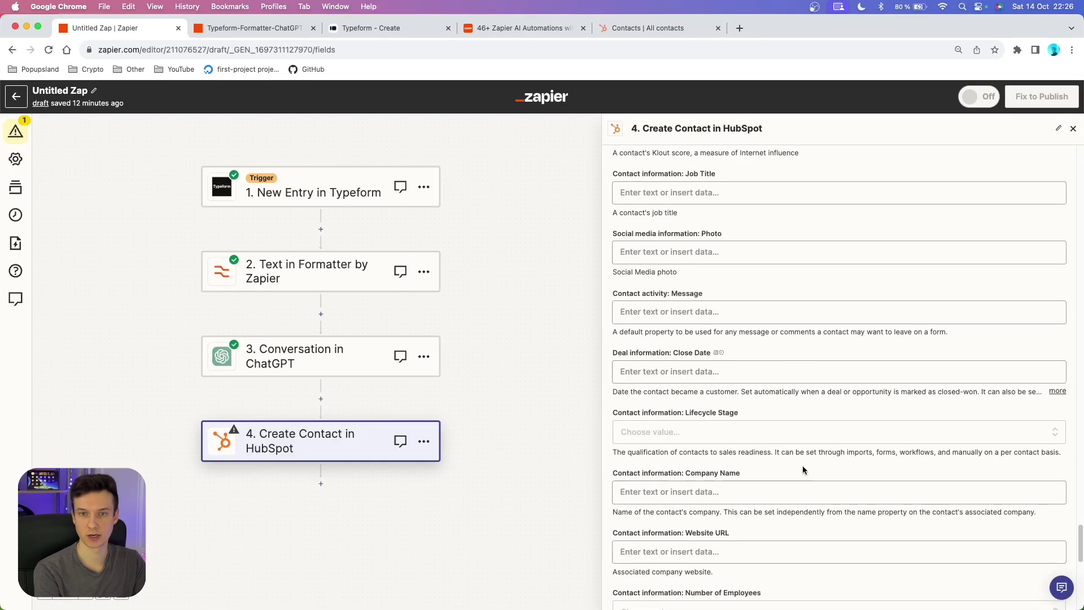
{"action": "scroll", "coordinate": [801, 465], "scroll_direction": "up", "scroll_amount": 15}
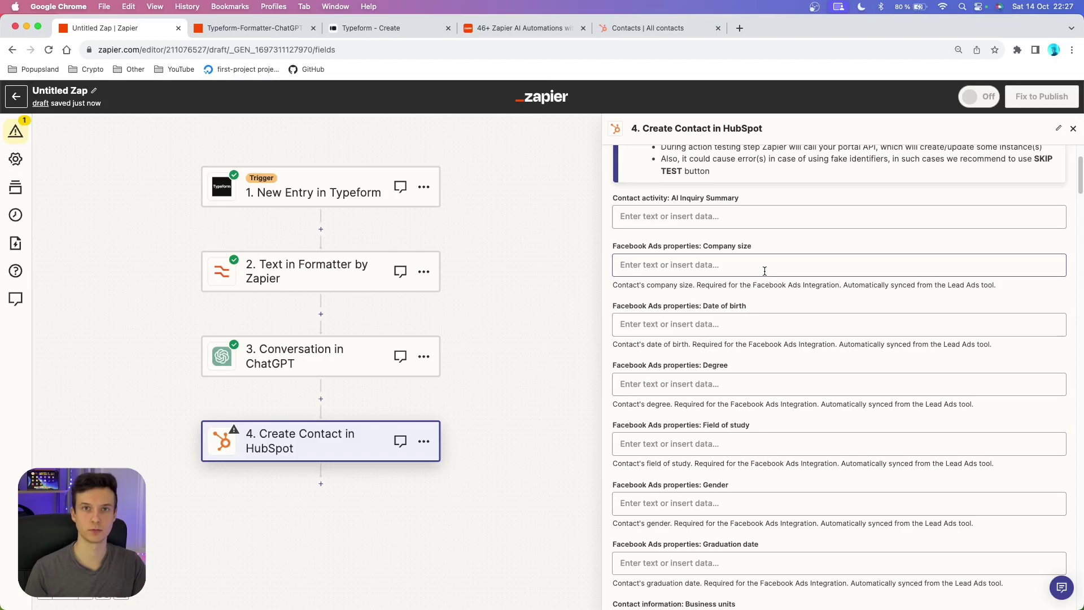
{"action": "scroll", "coordinate": [651, 240], "scroll_direction": "up", "scroll_amount": 1}
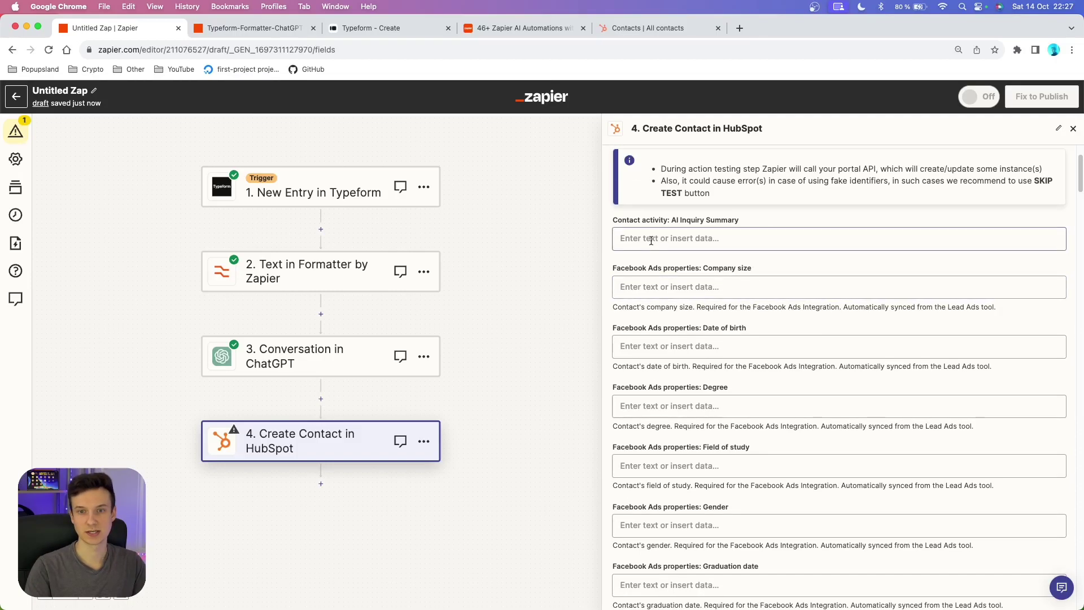
{"action": "left_click", "coordinate": [711, 238]}
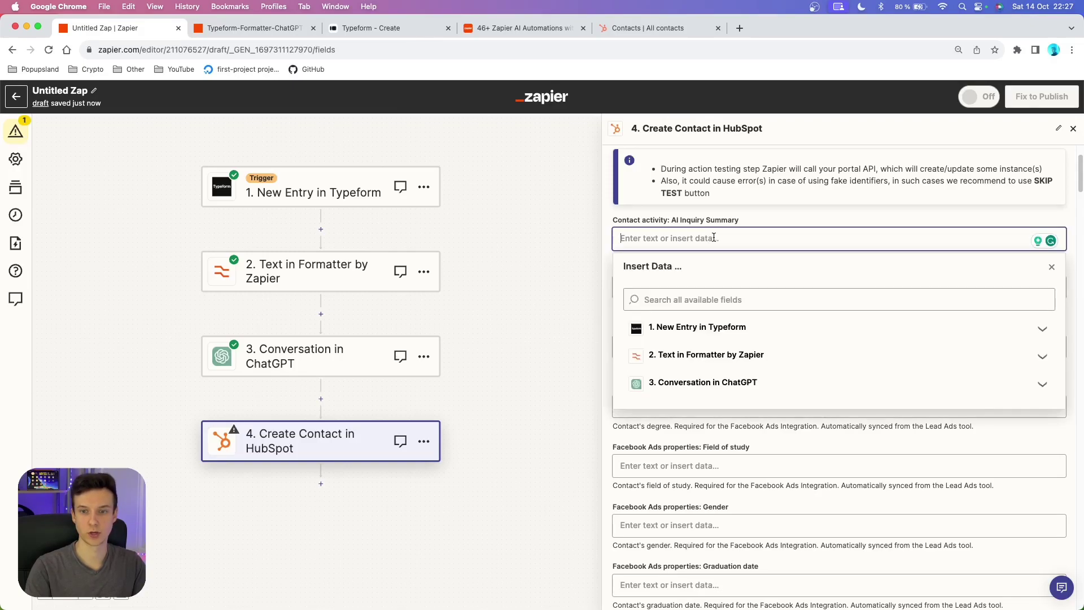
{"action": "left_click", "coordinate": [723, 383]}
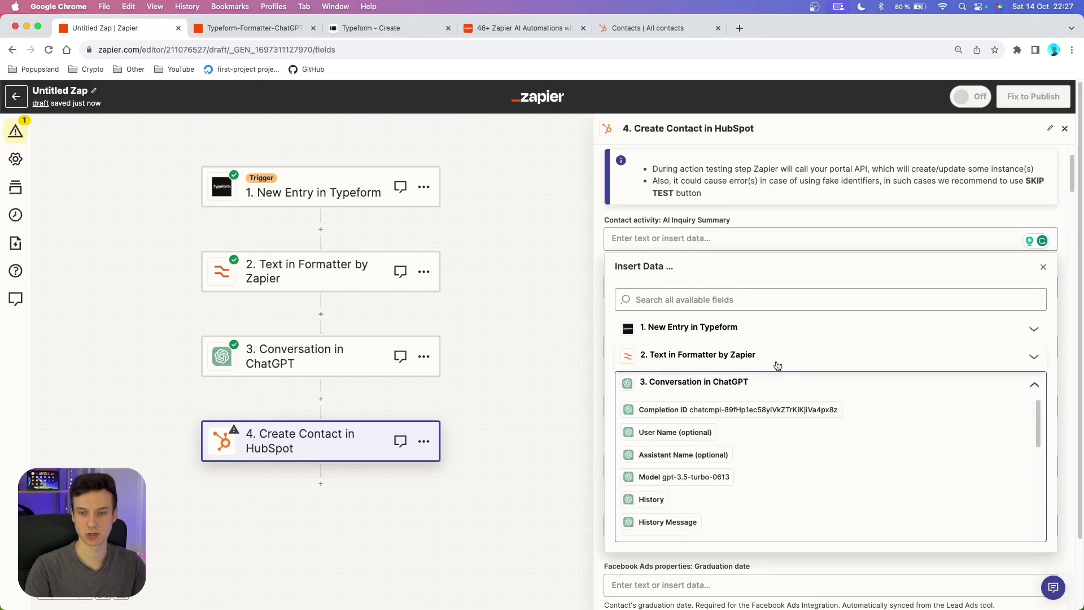
{"action": "scroll", "coordinate": [719, 452], "scroll_direction": "down", "scroll_amount": 5}
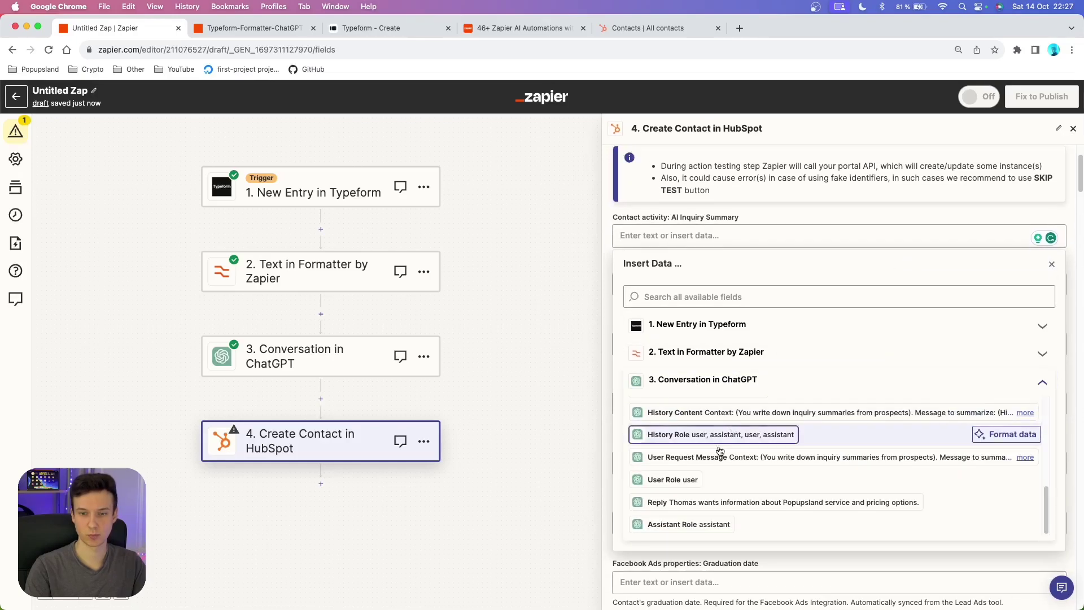
{"action": "left_click", "coordinate": [671, 507]}
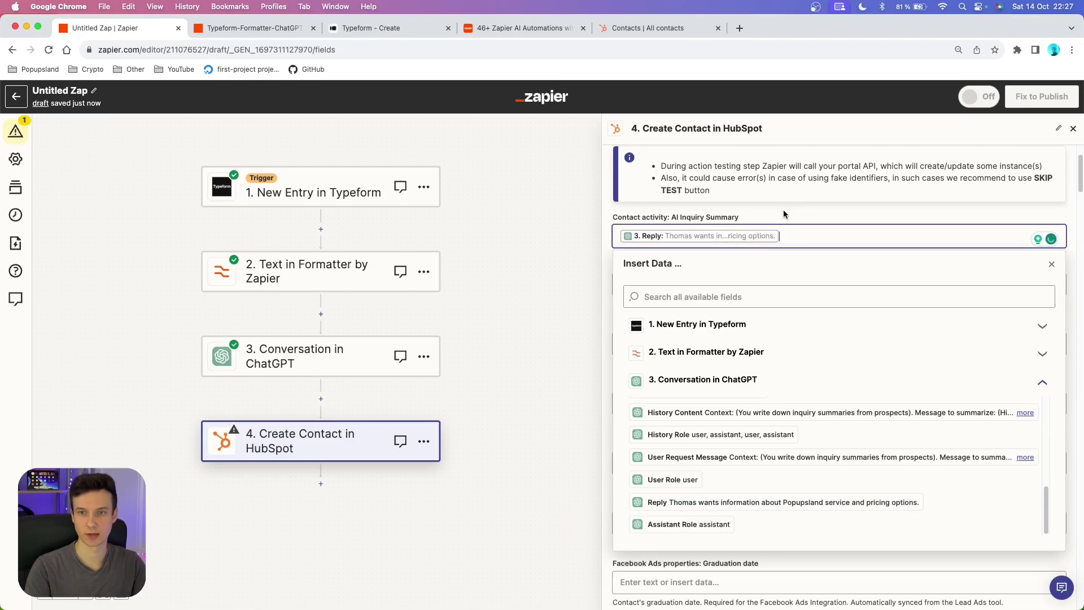
Step: Map the contact's First Name to Output Item 1 of the Formatter text step
{"action": "scroll", "coordinate": [706, 270], "scroll_direction": "down", "scroll_amount": 10}
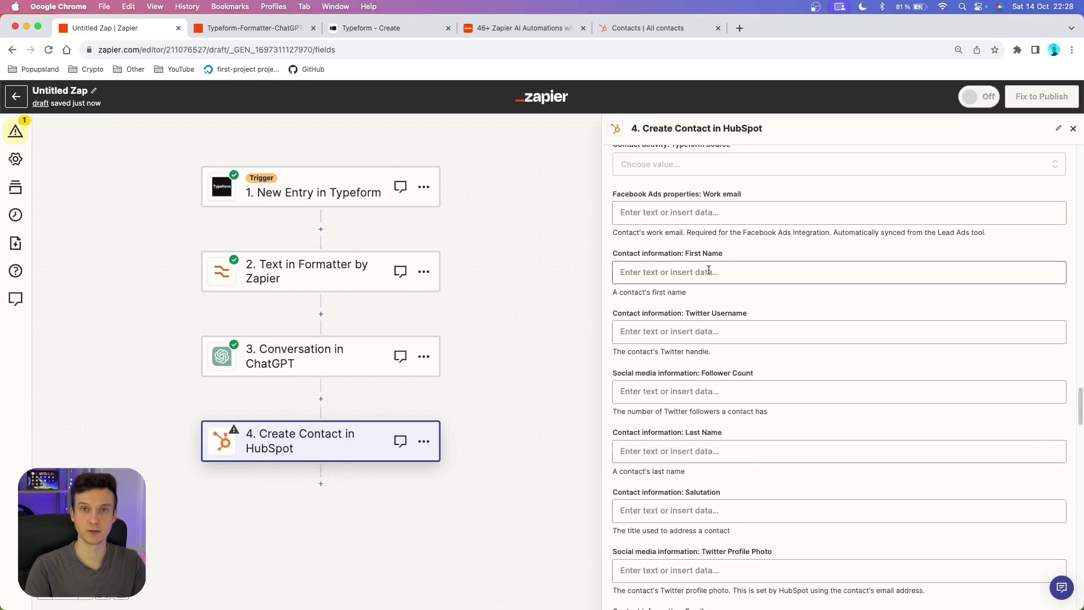
{"action": "left_click", "coordinate": [706, 271]}
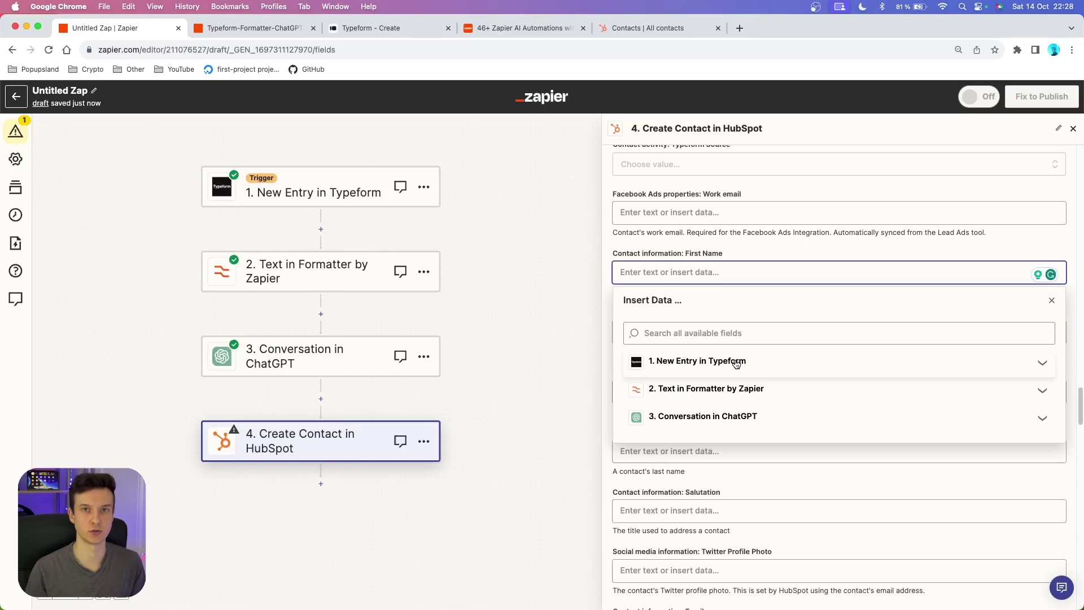
{"action": "left_click", "coordinate": [730, 391]}
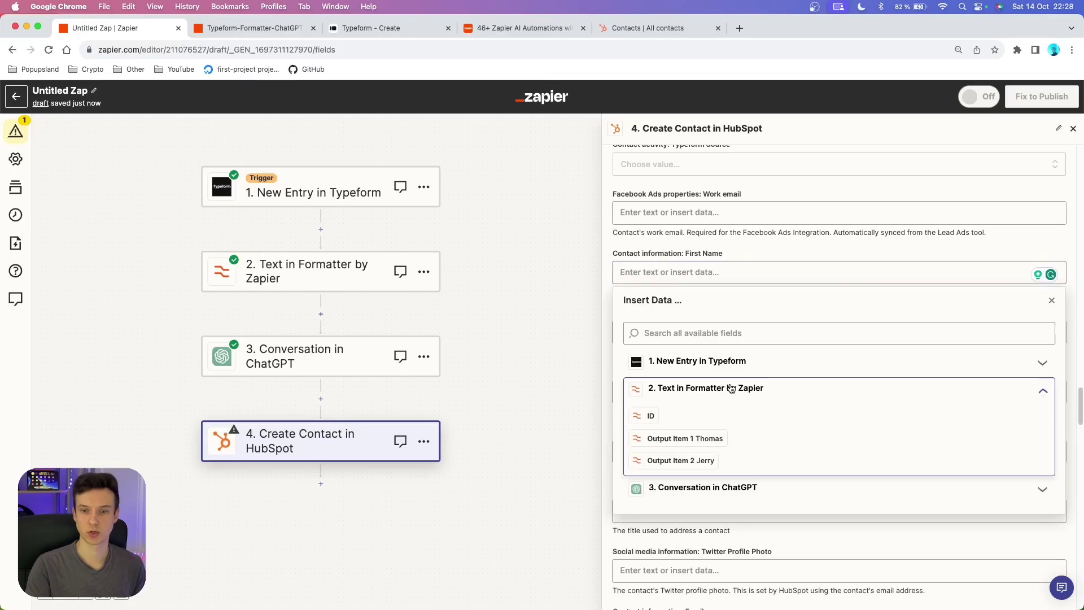
{"action": "left_click", "coordinate": [685, 438]}
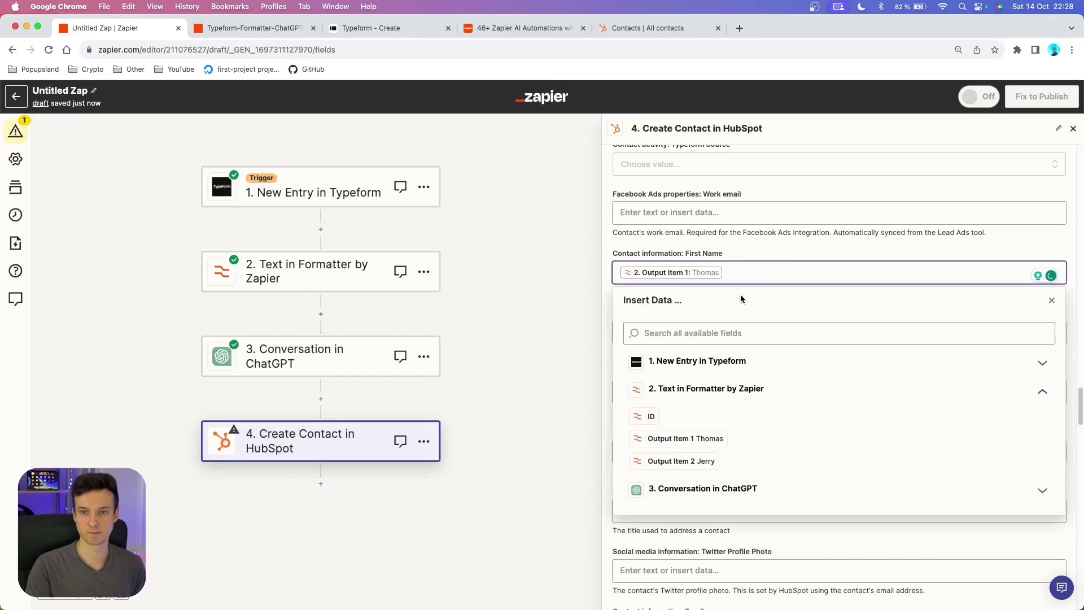
Step: Map the contact's Last Name to Output Item 2 of the Formatter text step
{"action": "left_click", "coordinate": [734, 450]}
{"action": "scroll", "coordinate": [720, 513], "scroll_direction": "down", "scroll_amount": 2}
{"action": "left_click", "coordinate": [719, 512]}
{"action": "scroll", "coordinate": [711, 446], "scroll_direction": "down", "scroll_amount": 5}
{"action": "left_click", "coordinate": [702, 374]}
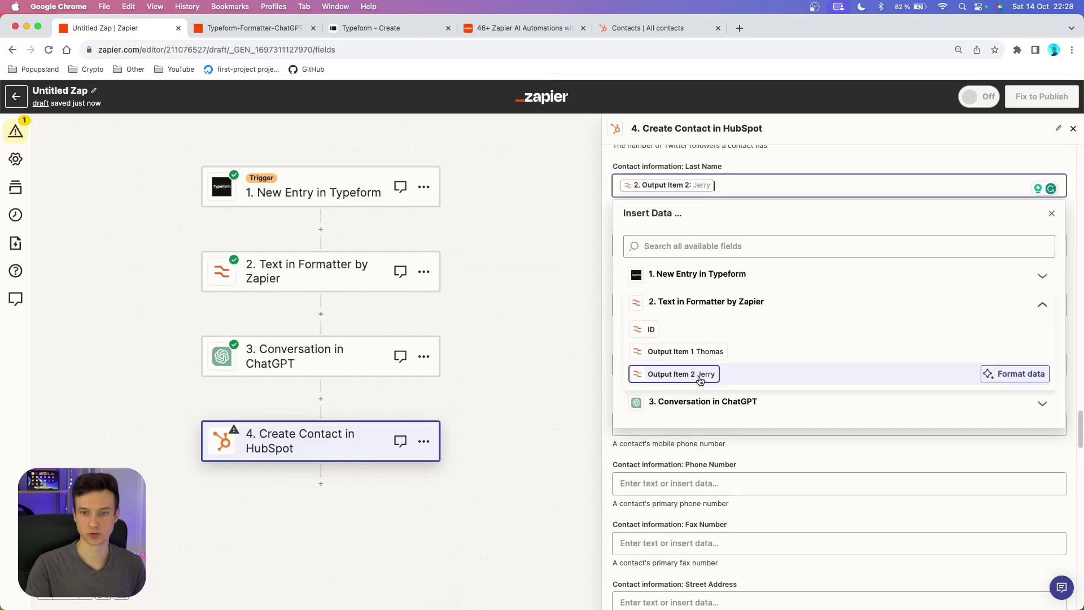
Step: Fill the contact's Email field with the email answer from the Typeform entry
{"action": "left_click", "coordinate": [758, 169]}
{"action": "left_click", "coordinate": [697, 363]}
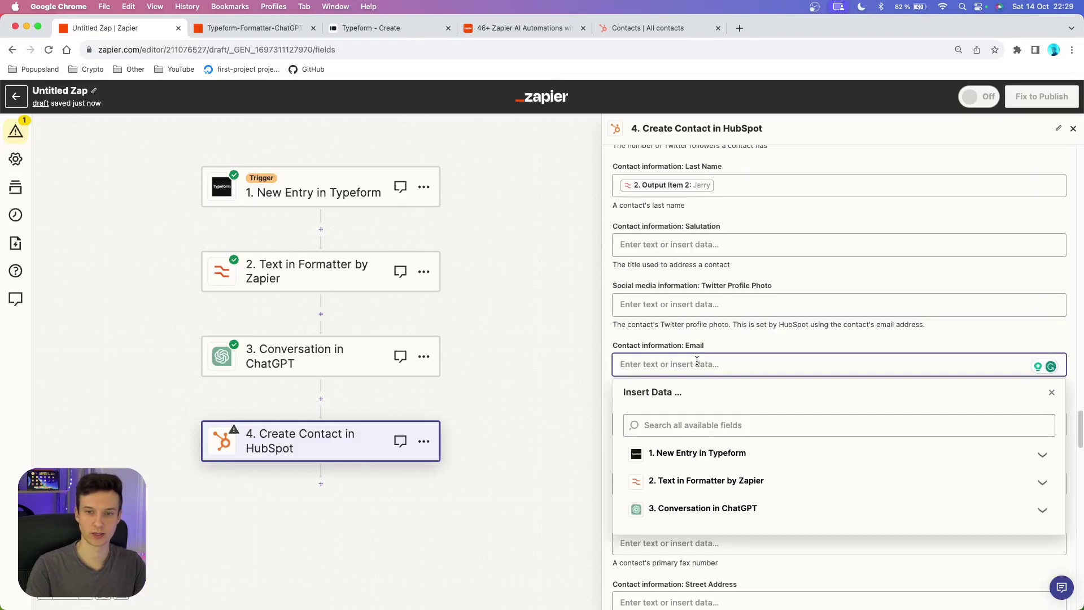
{"action": "scroll", "coordinate": [734, 500], "scroll_direction": "down", "scroll_amount": 5}
{"action": "left_click", "coordinate": [770, 308]}
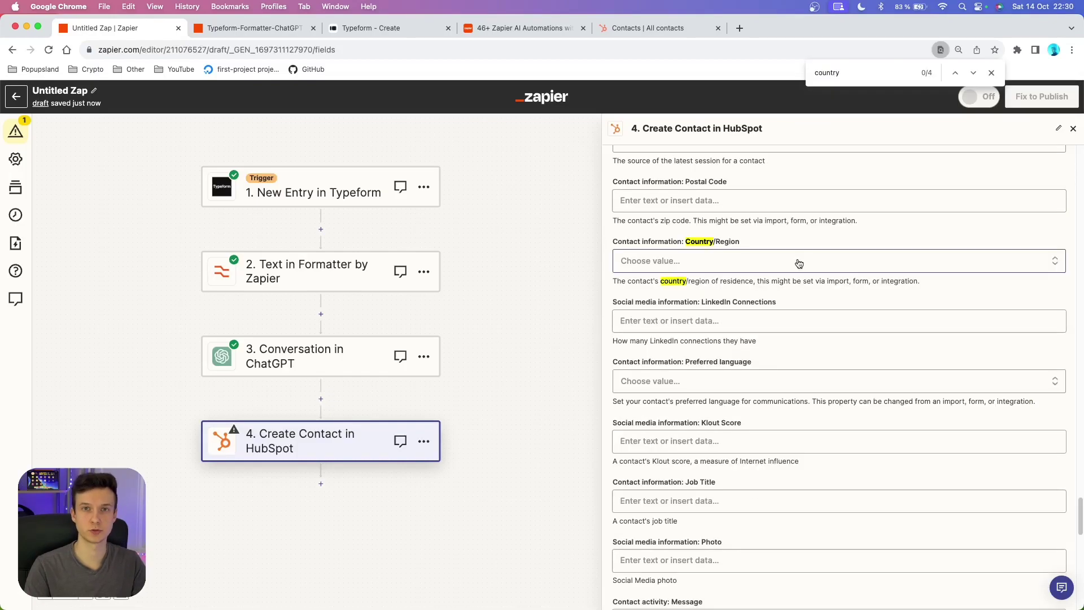
Step: Give the Country/Region field a custom value taken from the New Entry in Typeform step
{"action": "left_click", "coordinate": [799, 264]}
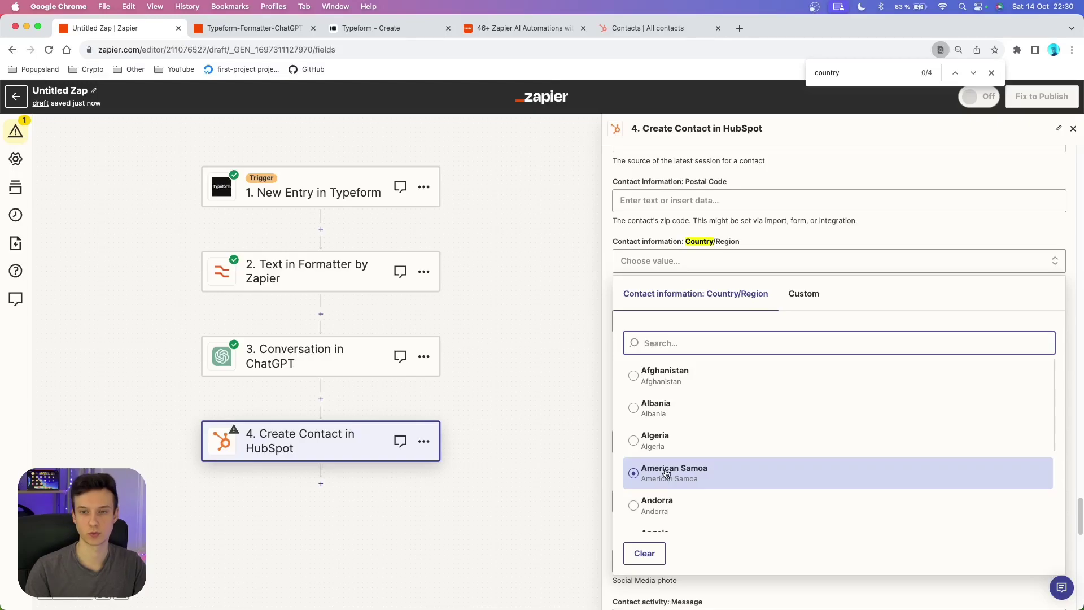
{"action": "left_click", "coordinate": [806, 304]}
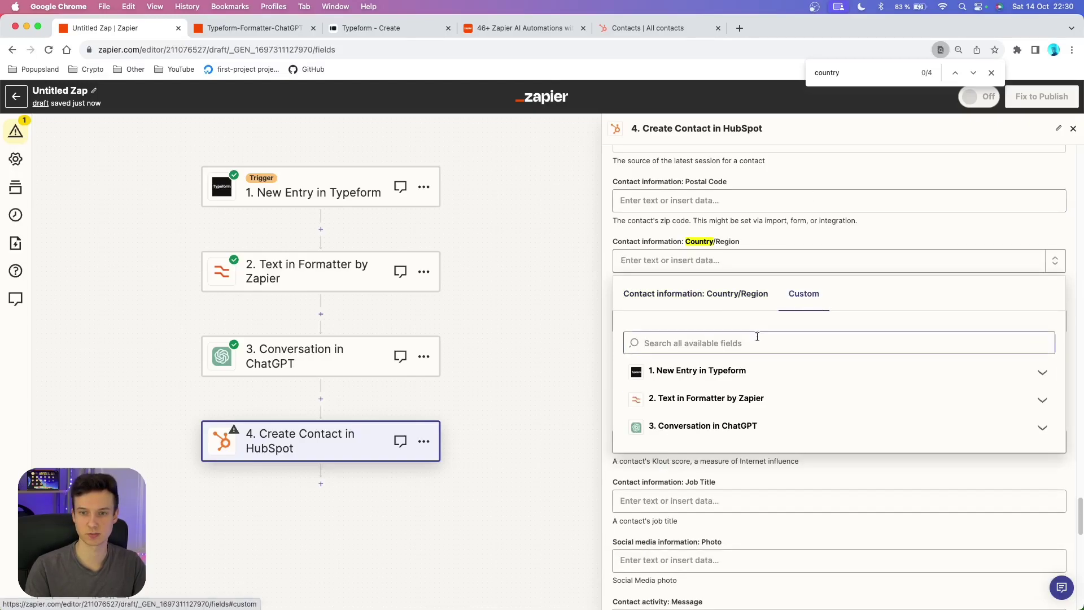
{"action": "left_click", "coordinate": [750, 371]}
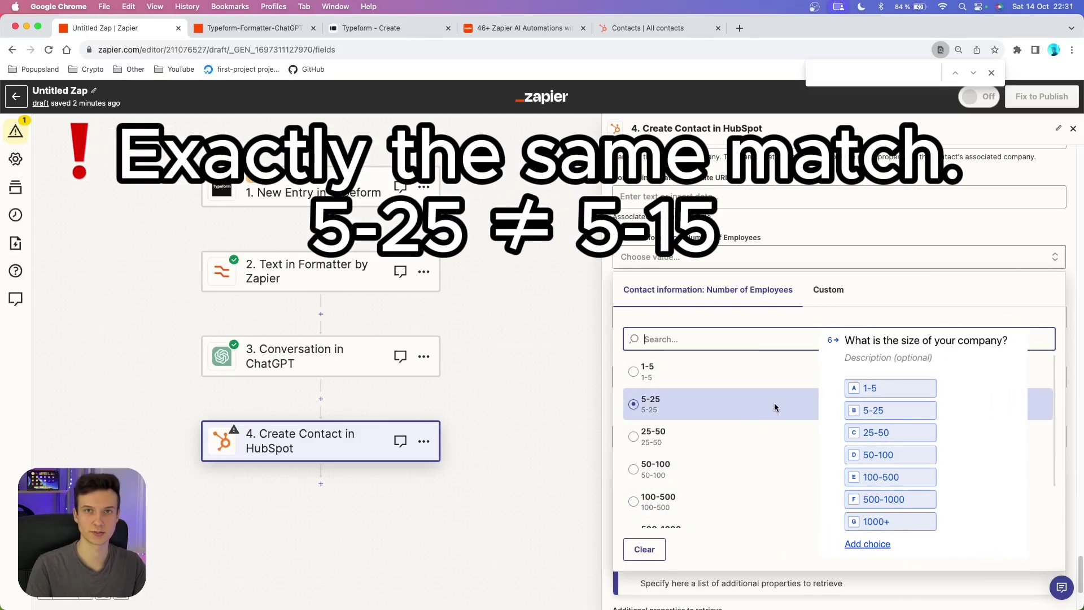
Step: Give Number of Employees a custom value mapped to the Typeform answer "What is the size of your company?"
{"action": "left_click", "coordinate": [848, 296]}
{"action": "left_click", "coordinate": [744, 365]}
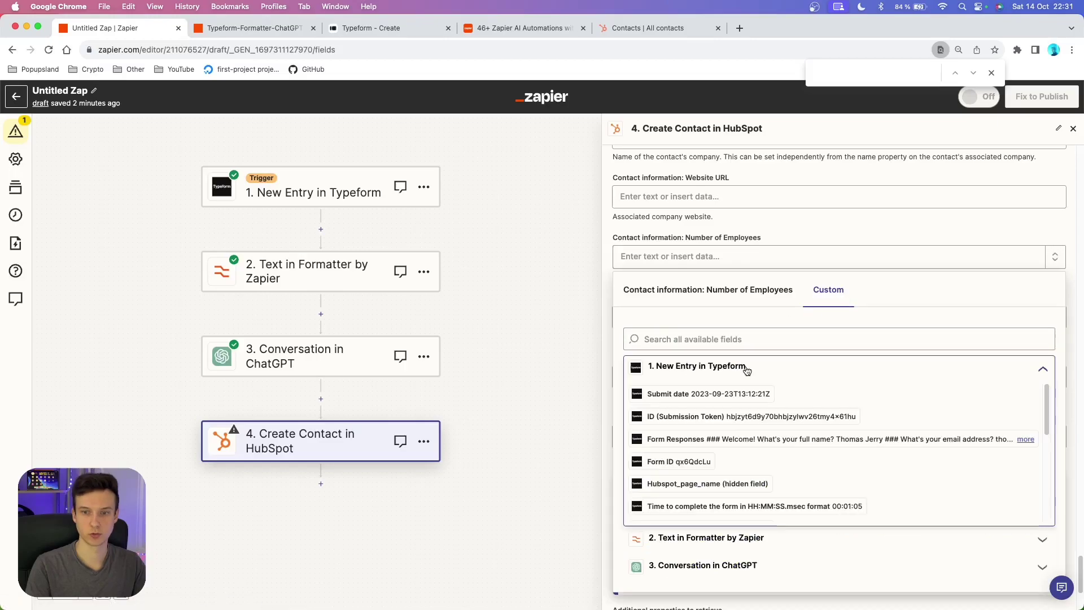
{"action": "left_click", "coordinate": [719, 339]}
{"action": "type", "text": "size"}
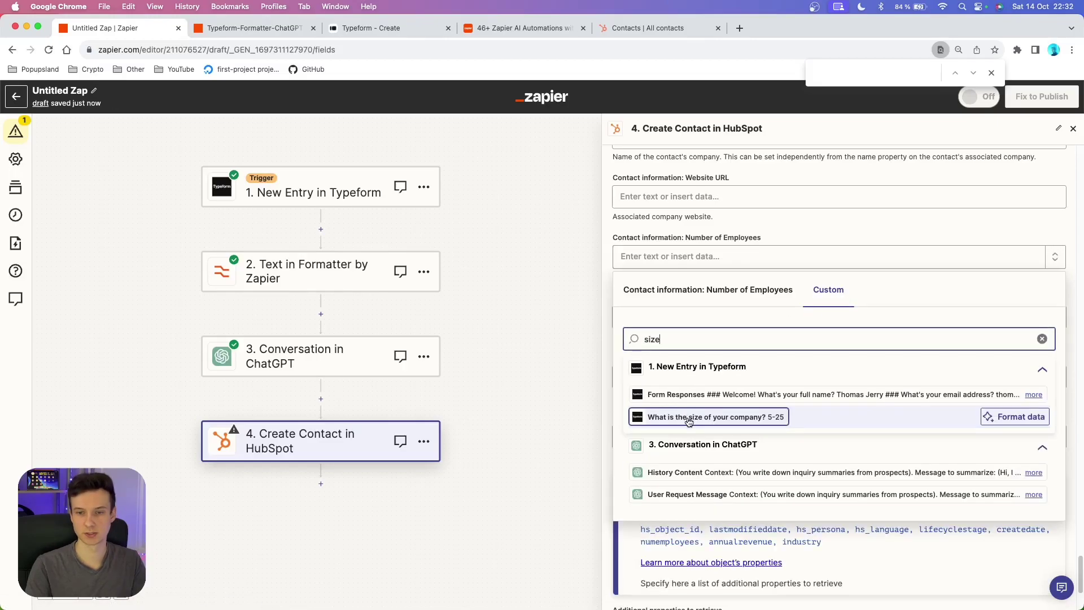
{"action": "left_click", "coordinate": [766, 419]}
Step: Map the Industry field to the Typeform answer "Which industry does your company belong to?", searching the entry data for industry
{"action": "left_click", "coordinate": [751, 376]}
{"action": "left_click", "coordinate": [719, 467]}
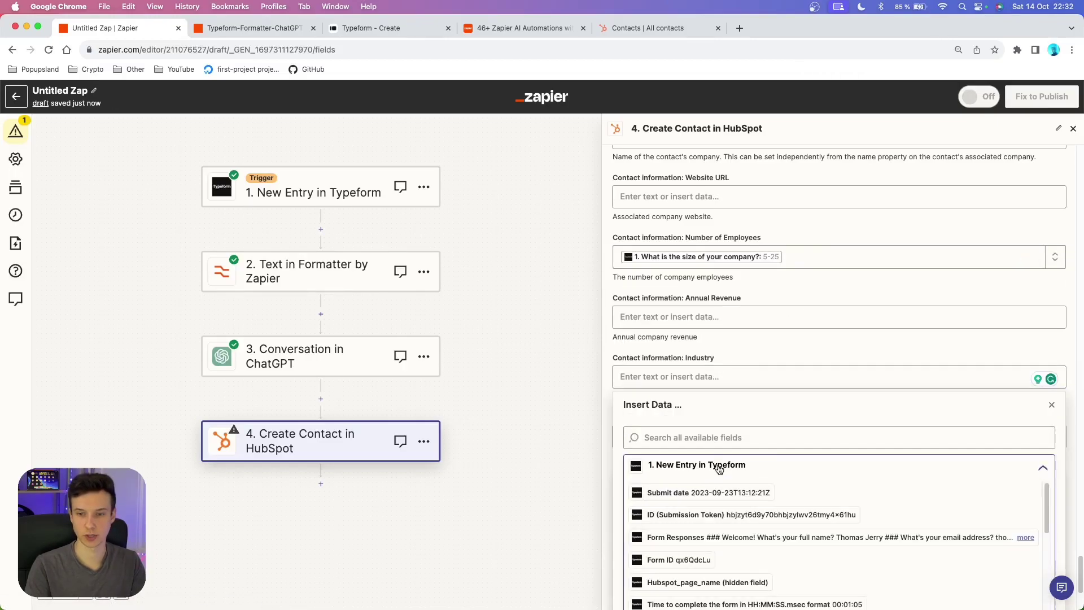
{"action": "left_click", "coordinate": [734, 437]}
{"action": "type", "text": "industry"}
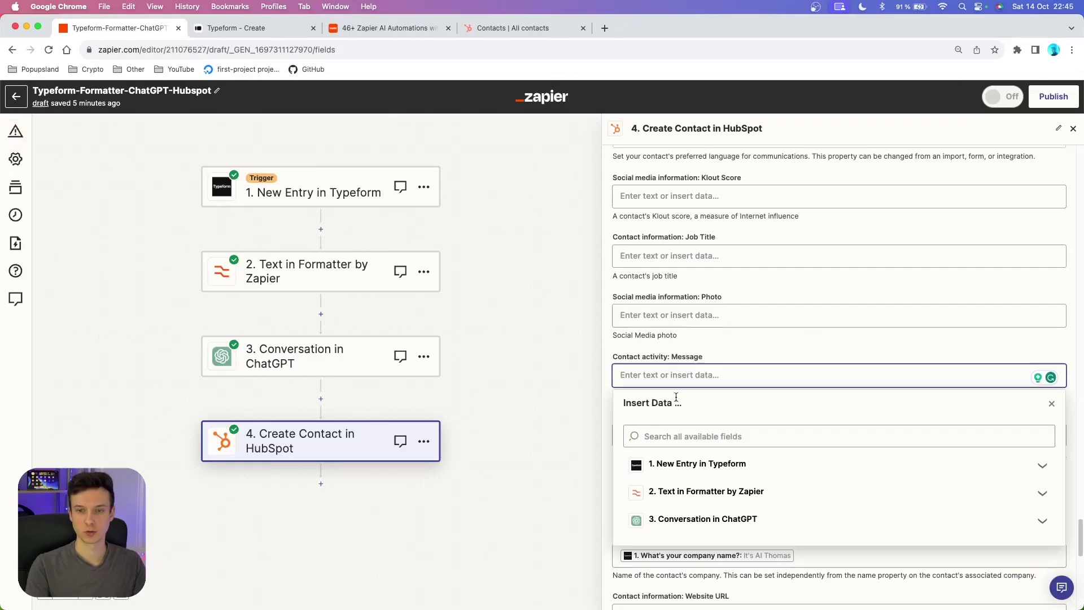
Step: Map the Message field to the Typeform answer "Type your message here." and continue to the HubSpot action's test
{"action": "left_click", "coordinate": [724, 379]}
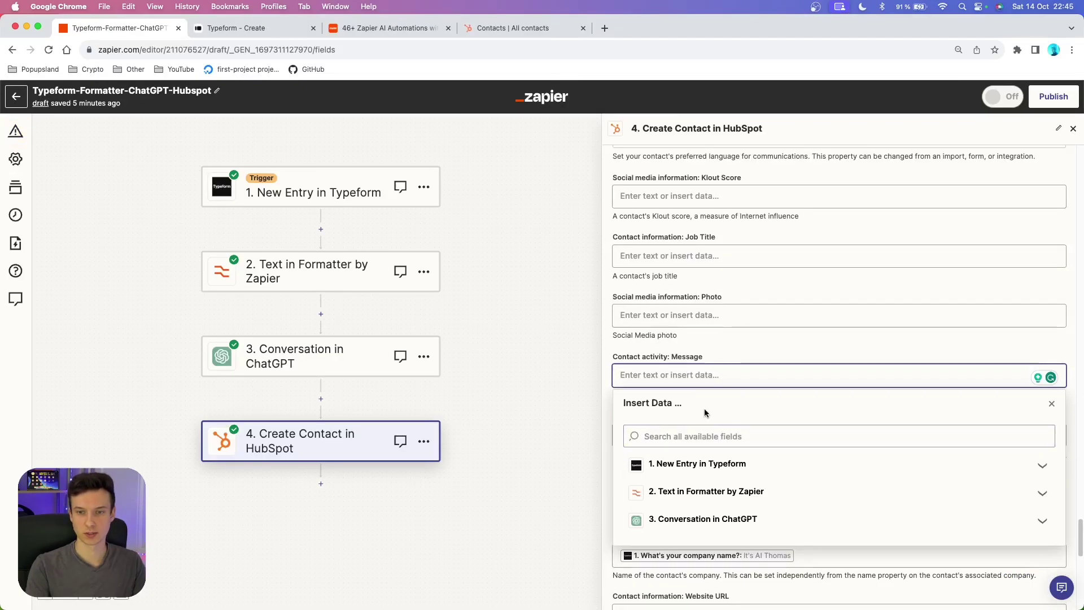
{"action": "left_click", "coordinate": [751, 458]}
{"action": "scroll", "coordinate": [770, 412], "scroll_direction": "down", "scroll_amount": 2}
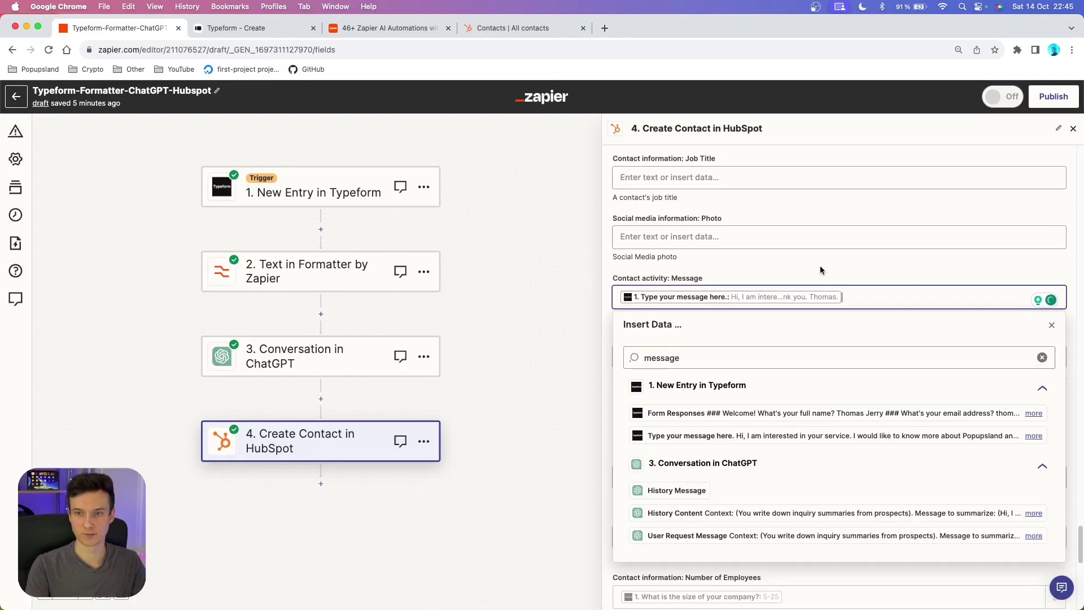
{"action": "left_click", "coordinate": [823, 265]}
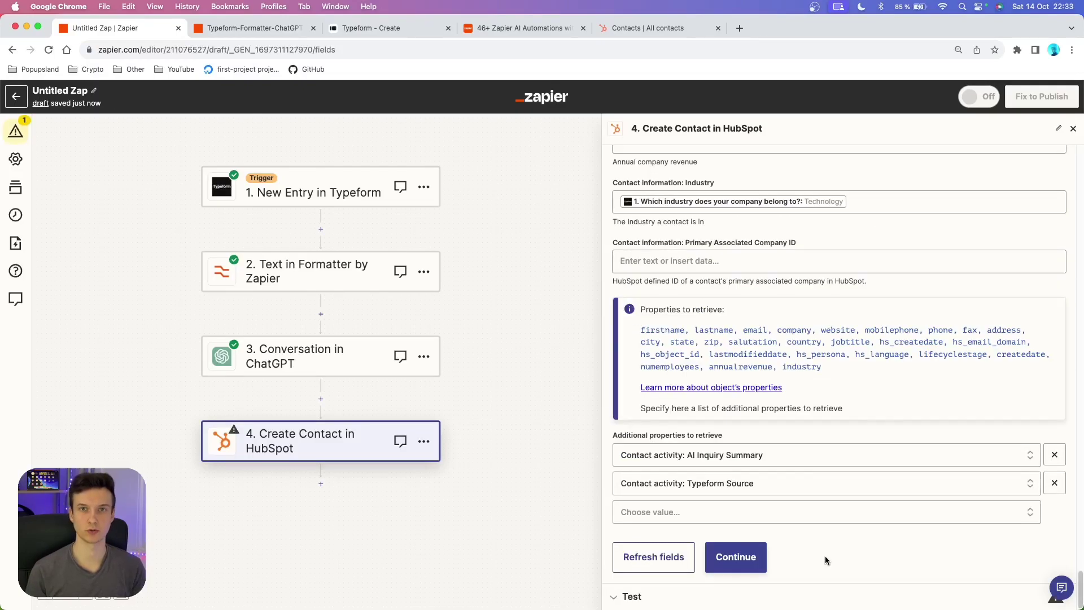
{"action": "left_click", "coordinate": [735, 558]}
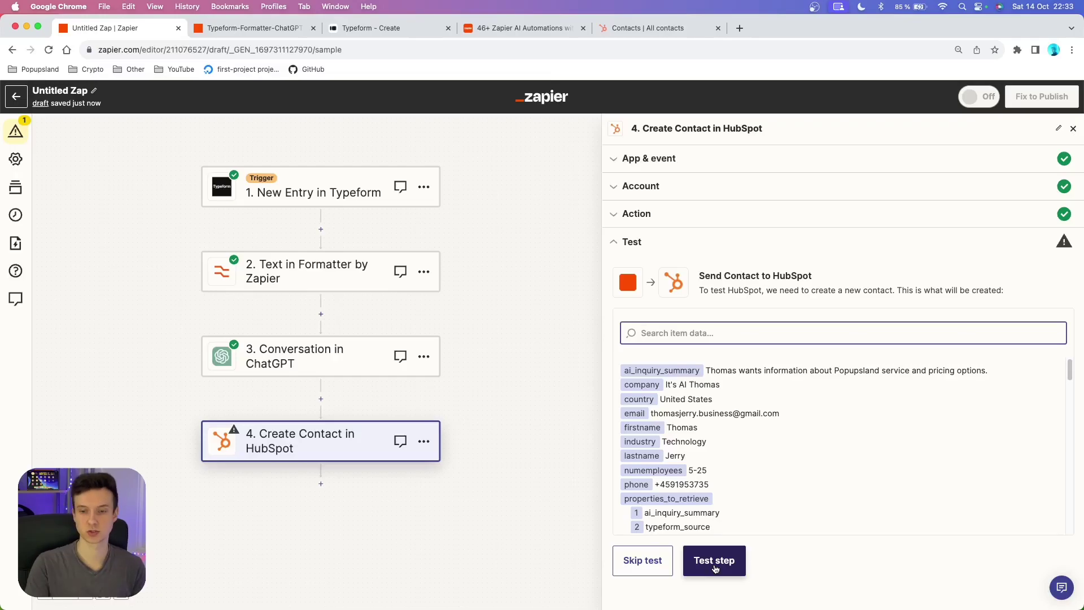
Step: Test the Create Contact in HubSpot action with the mapped data, then switch to HubSpot and reload the All contacts list
{"action": "left_click", "coordinate": [714, 562]}
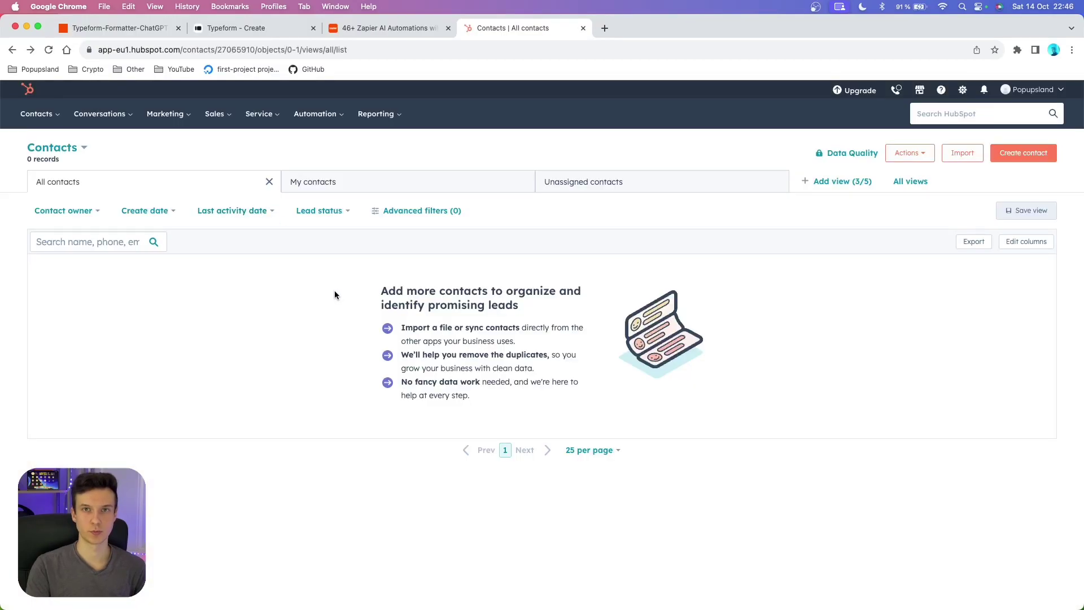
{"action": "left_click", "coordinate": [50, 50]}
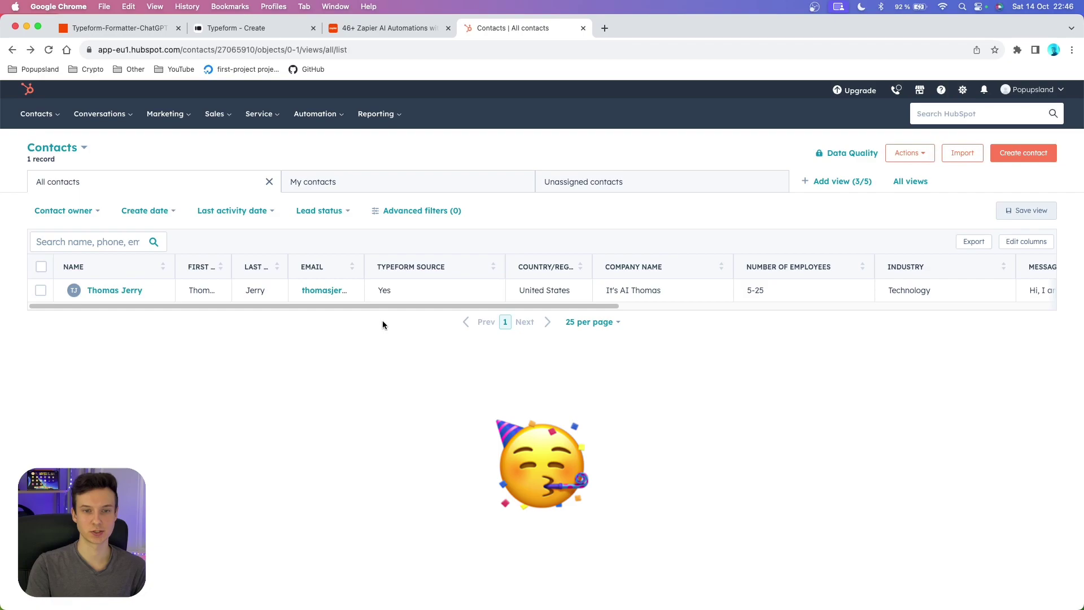
Step: Review the new contact's row, checking the Typeform Source options, the Message and the AI Inquiry Summary
{"action": "mouse_move", "coordinate": [385, 306]}
{"action": "left_mouse_down"}
{"action": "mouse_move", "coordinate": [618, 307]}
{"action": "mouse_move", "coordinate": [391, 310]}
{"action": "left_mouse_up"}
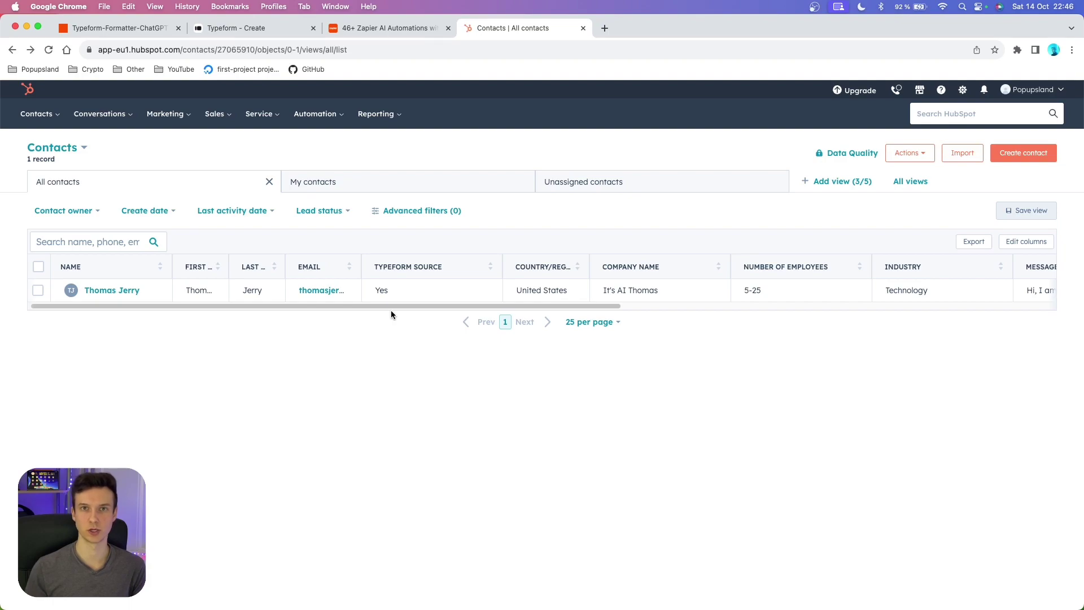
{"action": "left_click_drag", "start_coordinate": [391, 310], "coordinate": [389, 310]}
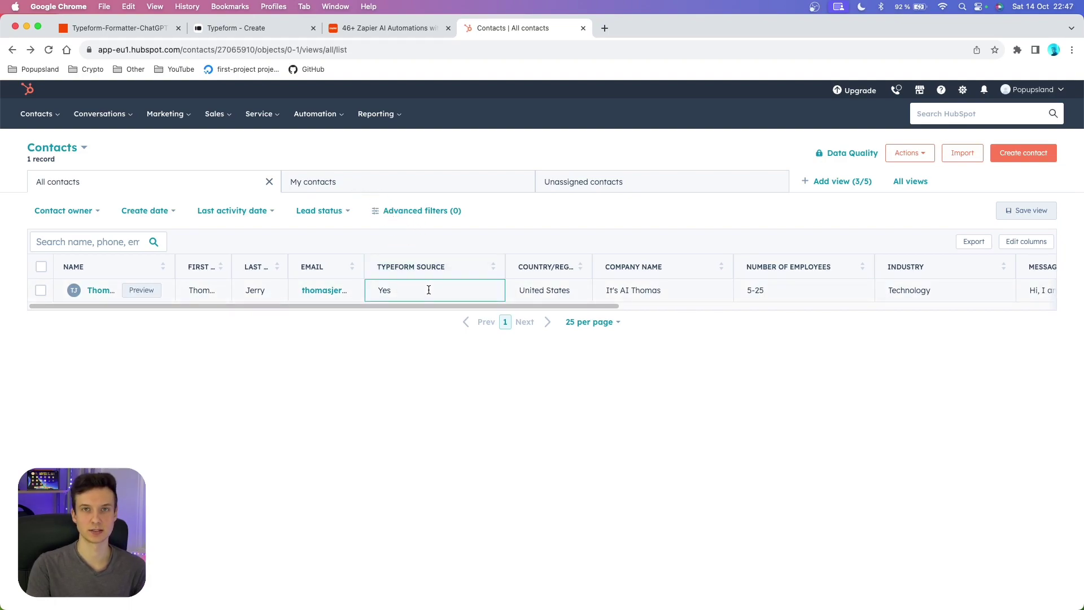
{"action": "left_click", "coordinate": [428, 289]}
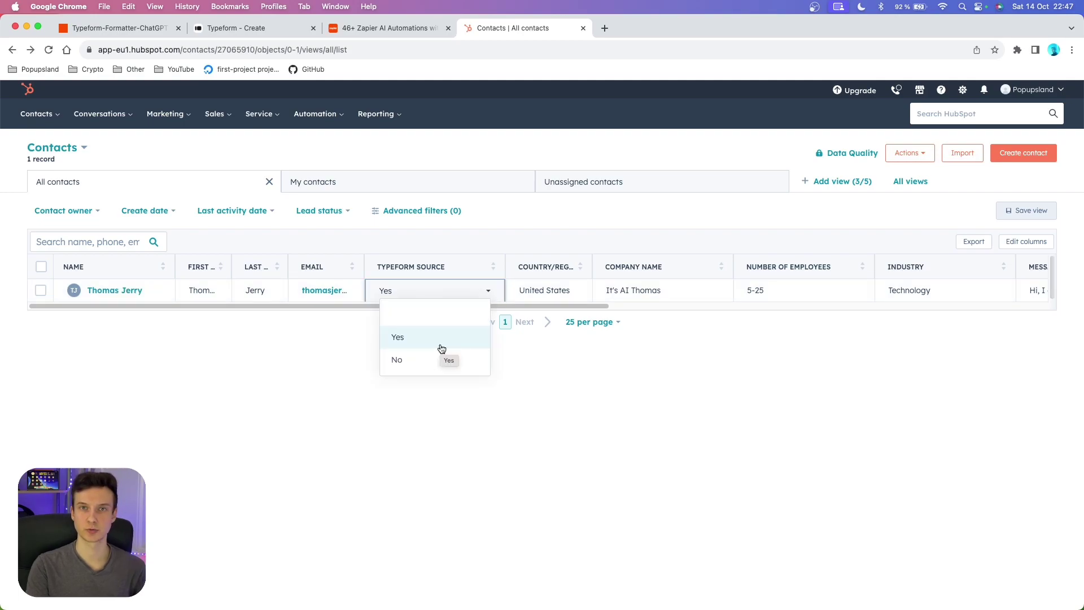
{"action": "scroll", "coordinate": [524, 272], "scroll_direction": "right", "scroll_amount": 10}
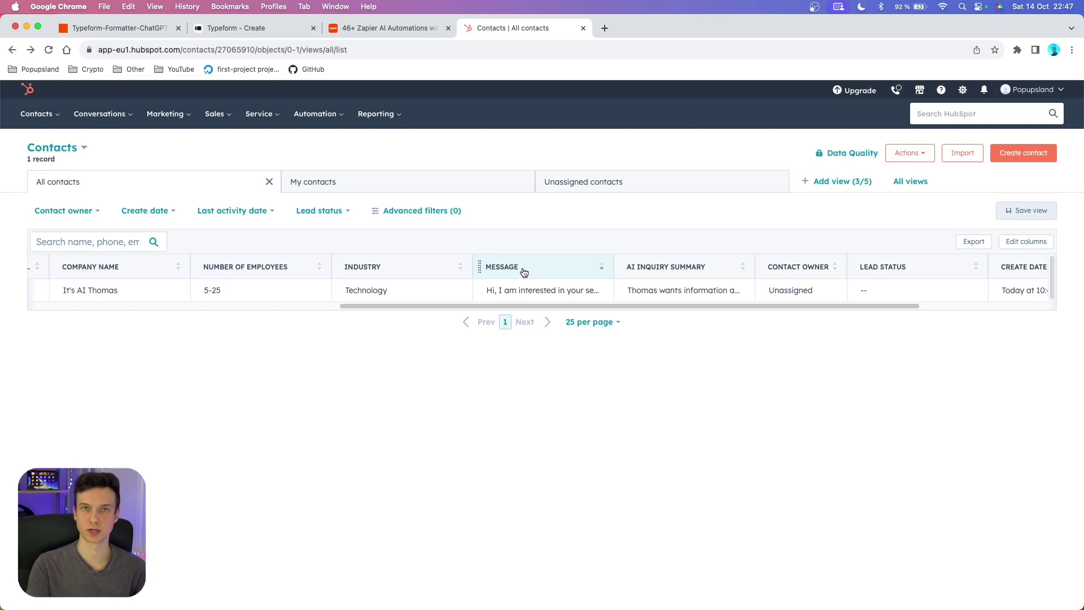
{"action": "left_click", "coordinate": [650, 288]}
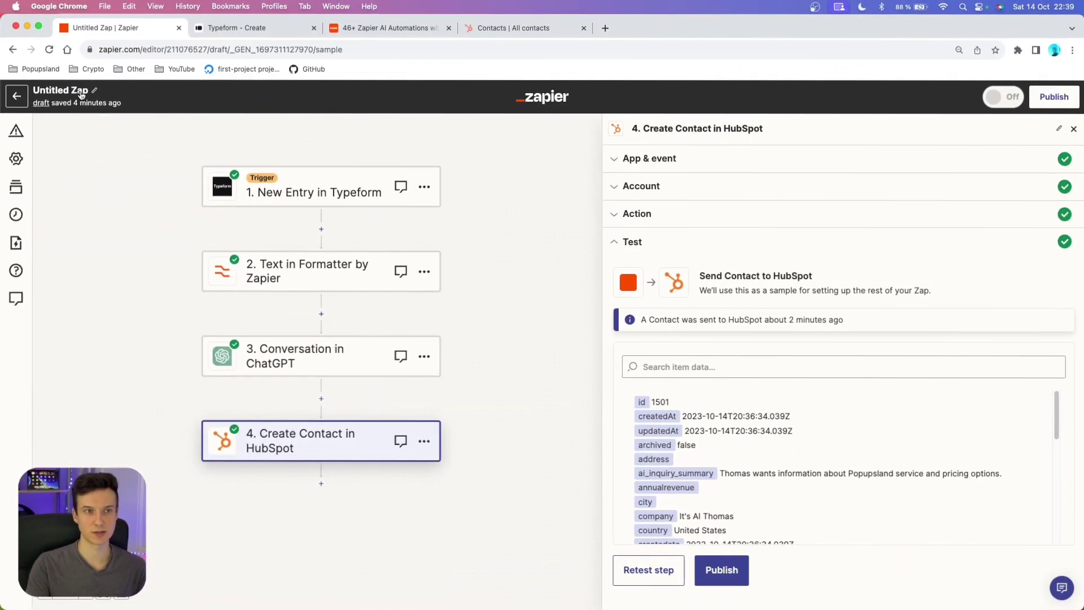
Step: Switch back to Zapier, rename the Zap to "Typeform-Formatter-ChatGPT-Hubspot" and publish it
{"action": "left_click", "coordinate": [77, 90]}
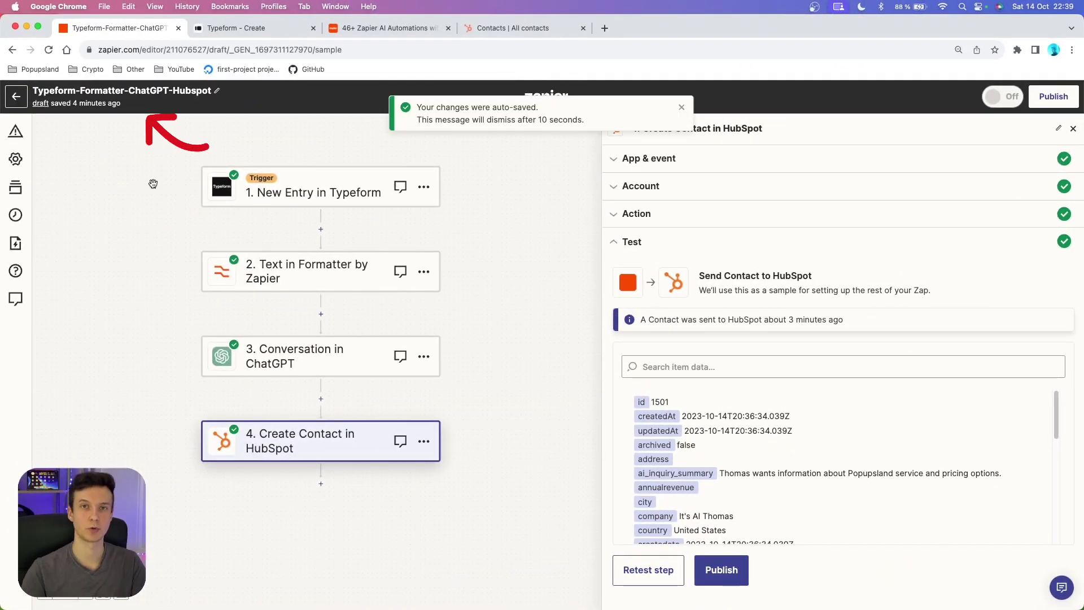
{"action": "type", "text": "Typeform-Formatter-ChatGPT-Hubspot"}
{"action": "key", "text": "Return"}
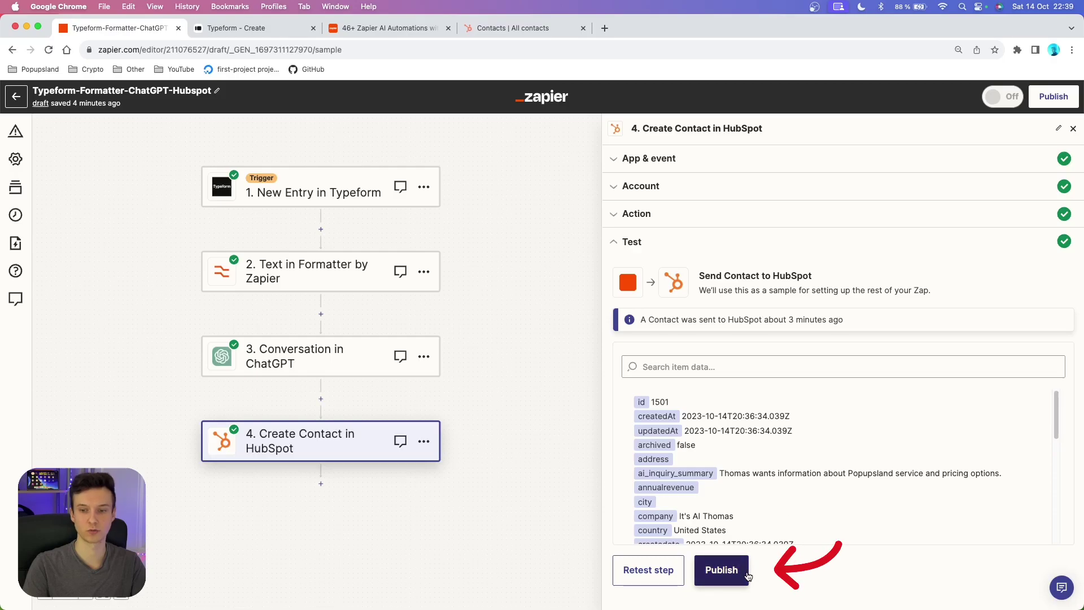
{"action": "left_click", "coordinate": [1061, 101]}
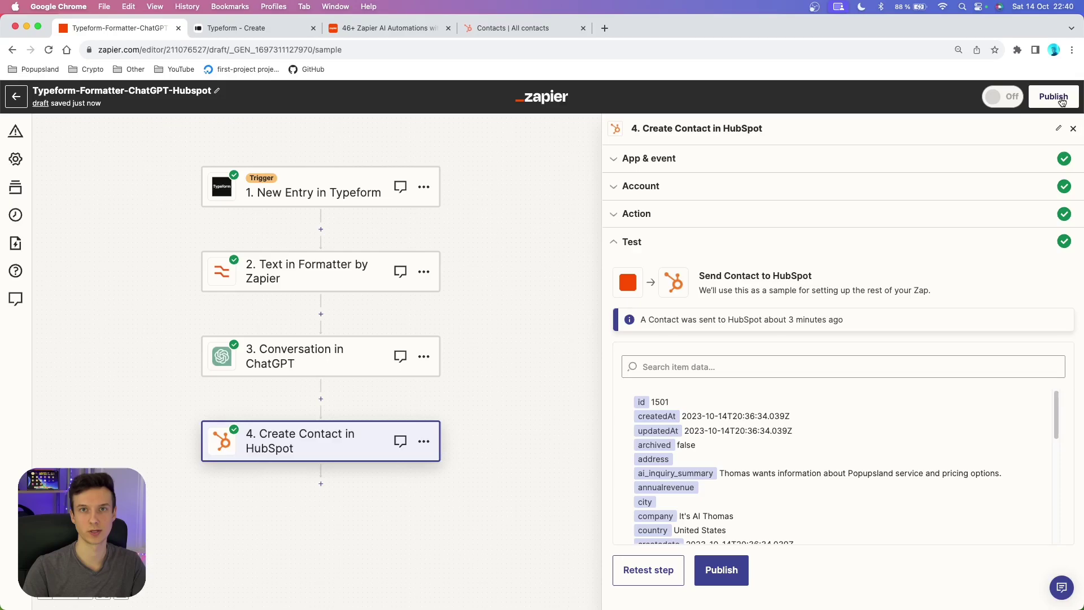